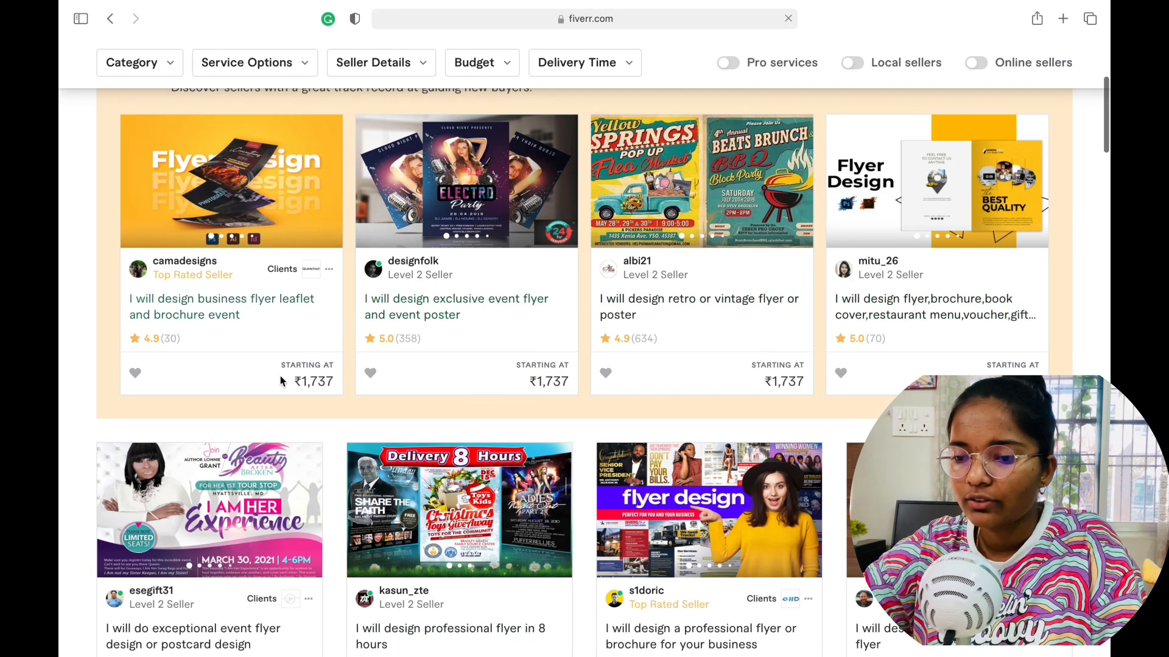
- Look through the search results for "flyer design", comparing the gigs' offers, ratings and starting prices
scroll(609, 390, "up", 1)
scroll(607, 389, "down", 5)
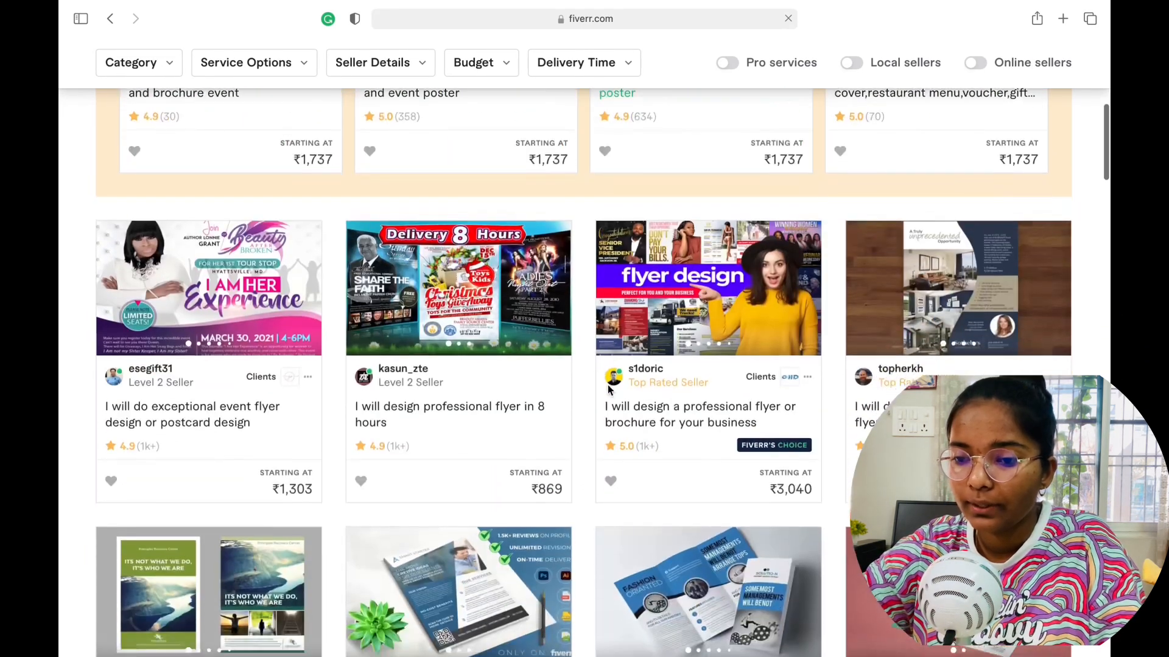
scroll(711, 333, "down", 4)
scroll(657, 509, "down", 7)
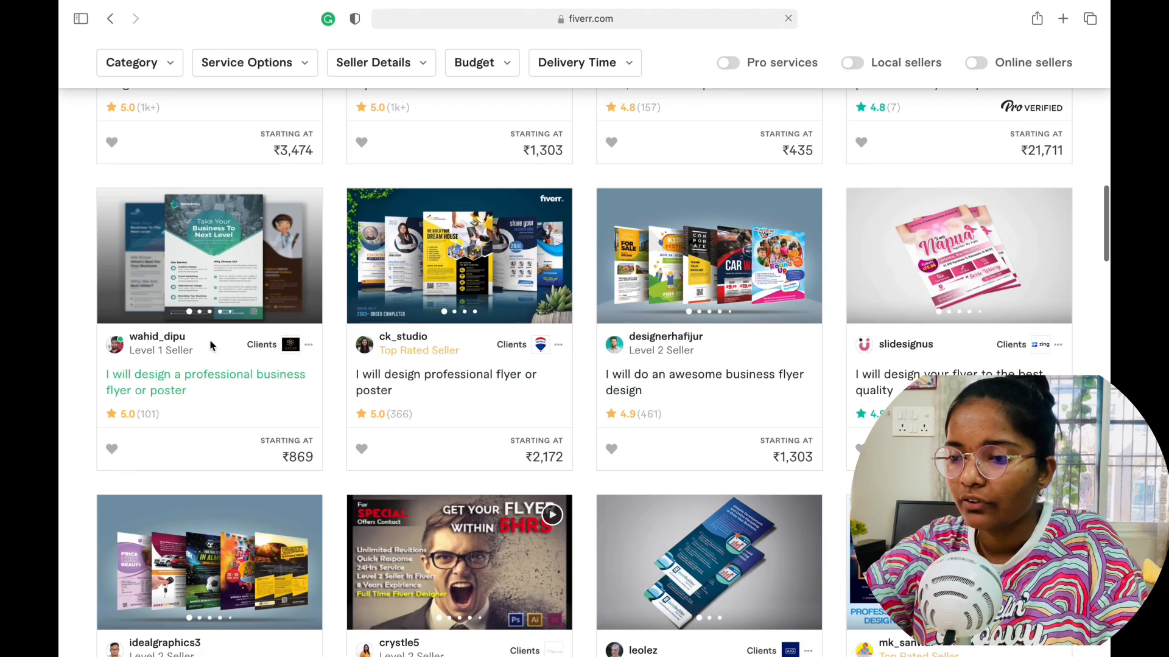
scroll(210, 344, "down", 6)
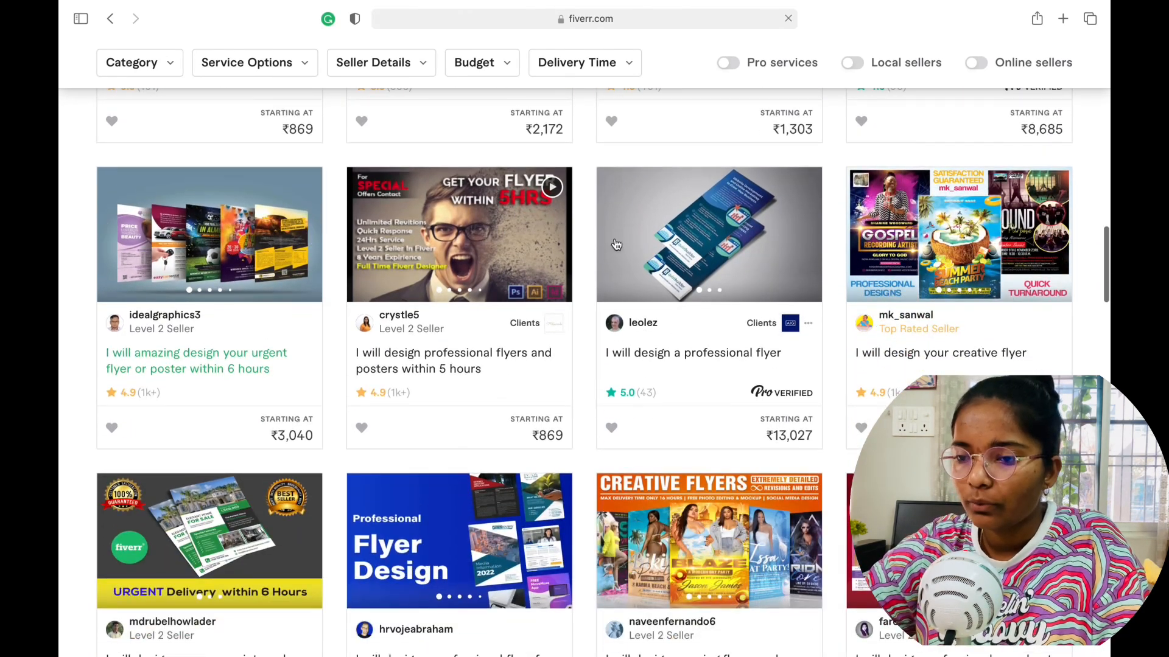
scroll(730, 258, "down", 4)
scroll(730, 258, "down", 12)
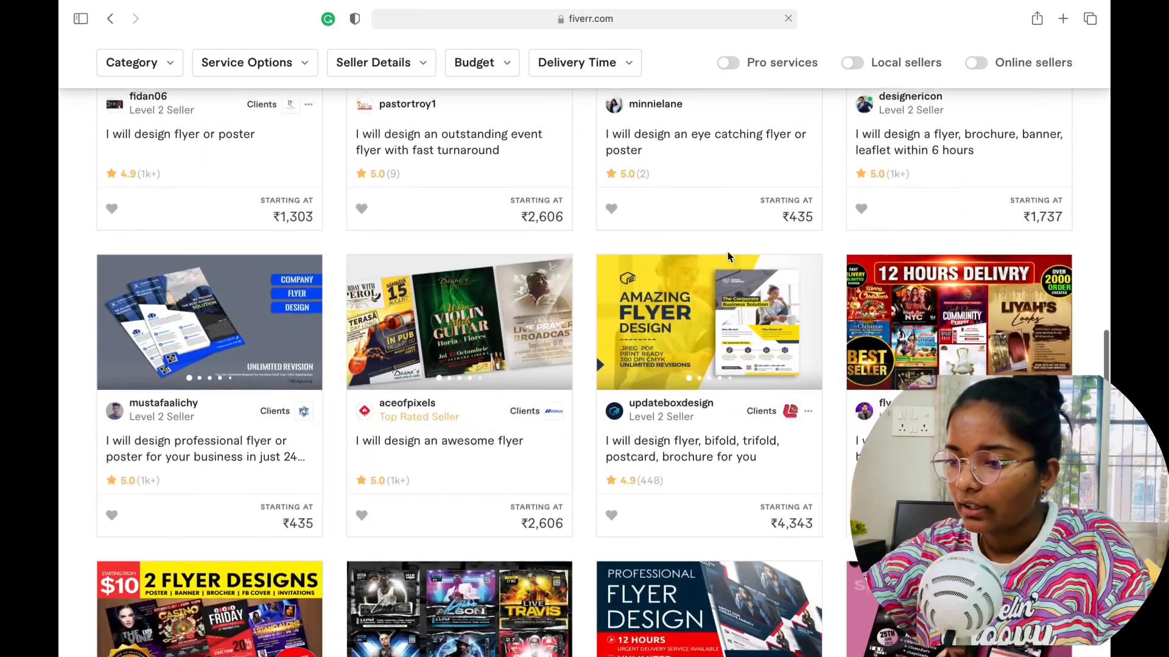
scroll(728, 256, "down", 7)
scroll(729, 257, "down", 11)
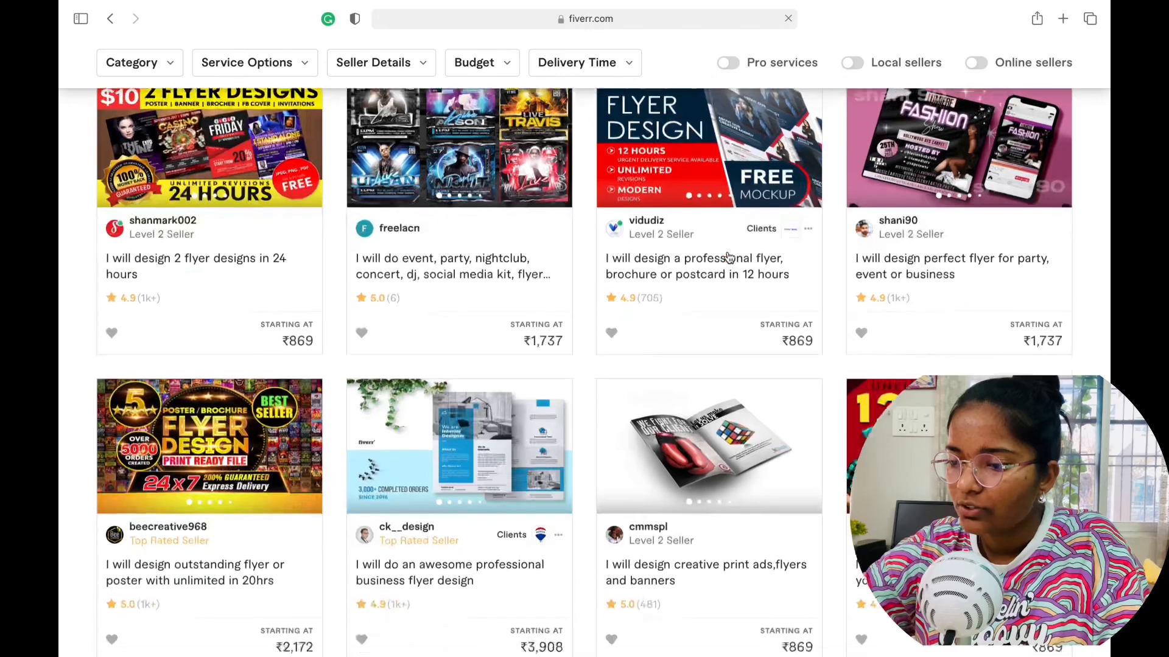
scroll(728, 257, "down", 1)
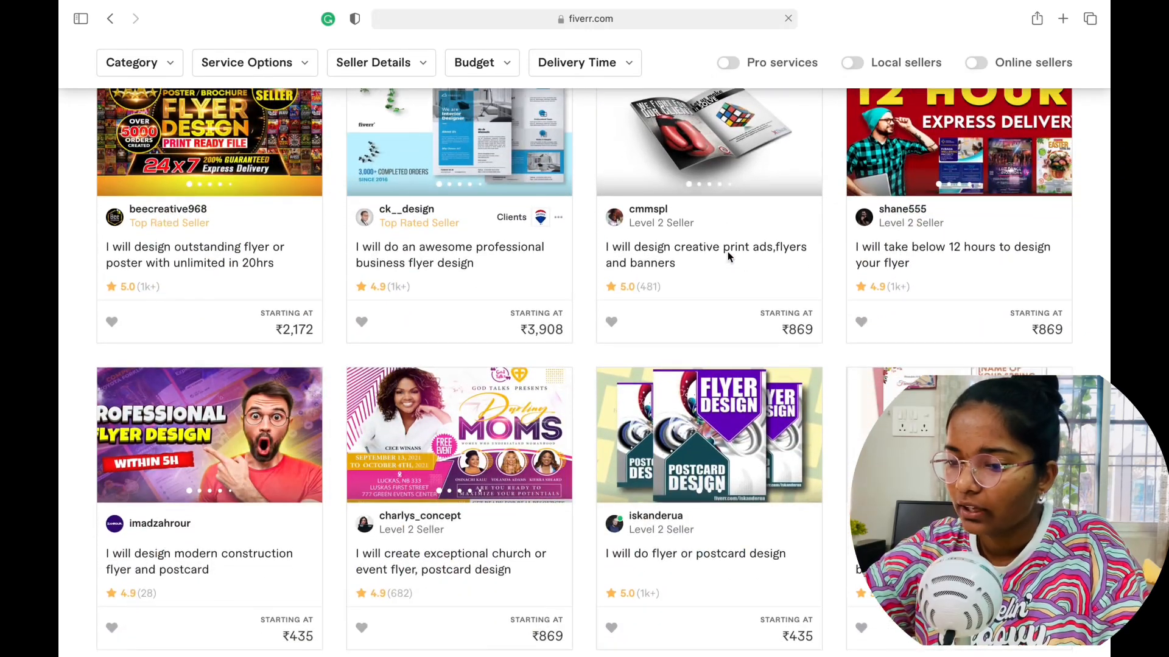
- Open the "I will do an awesome professional business flyer design" gig and compare its Basic, Standard and Premium packages
left_click(446, 253)
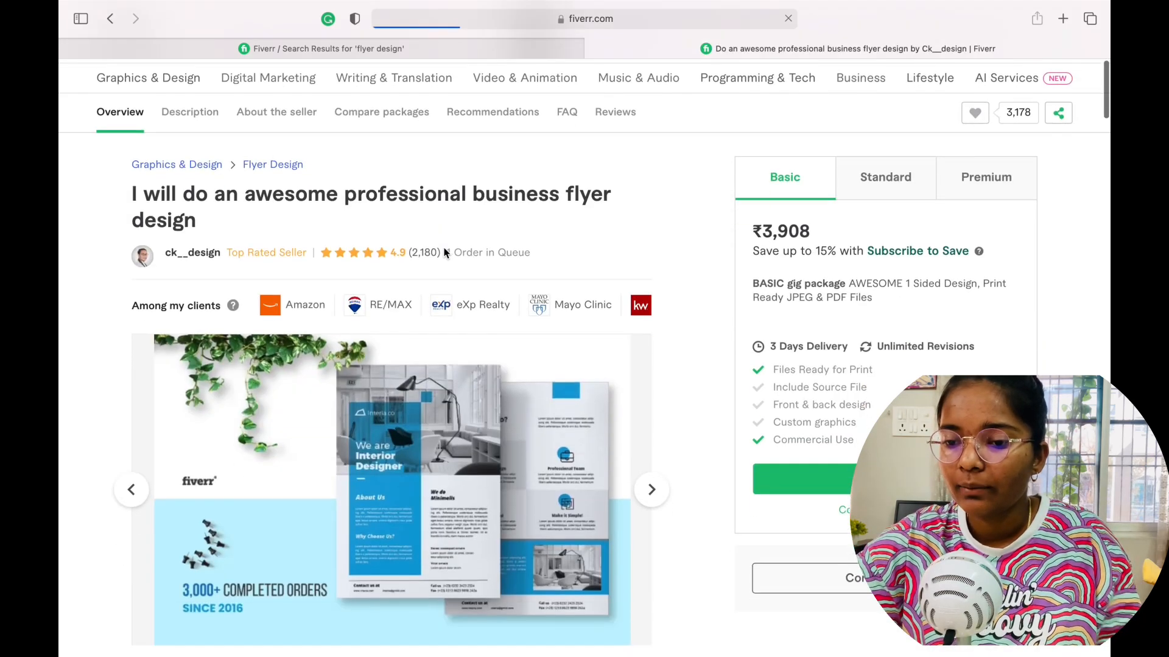
scroll(515, 428, "down", 5)
scroll(515, 428, "down", 2)
scroll(516, 373, "up", 1)
left_click(899, 147)
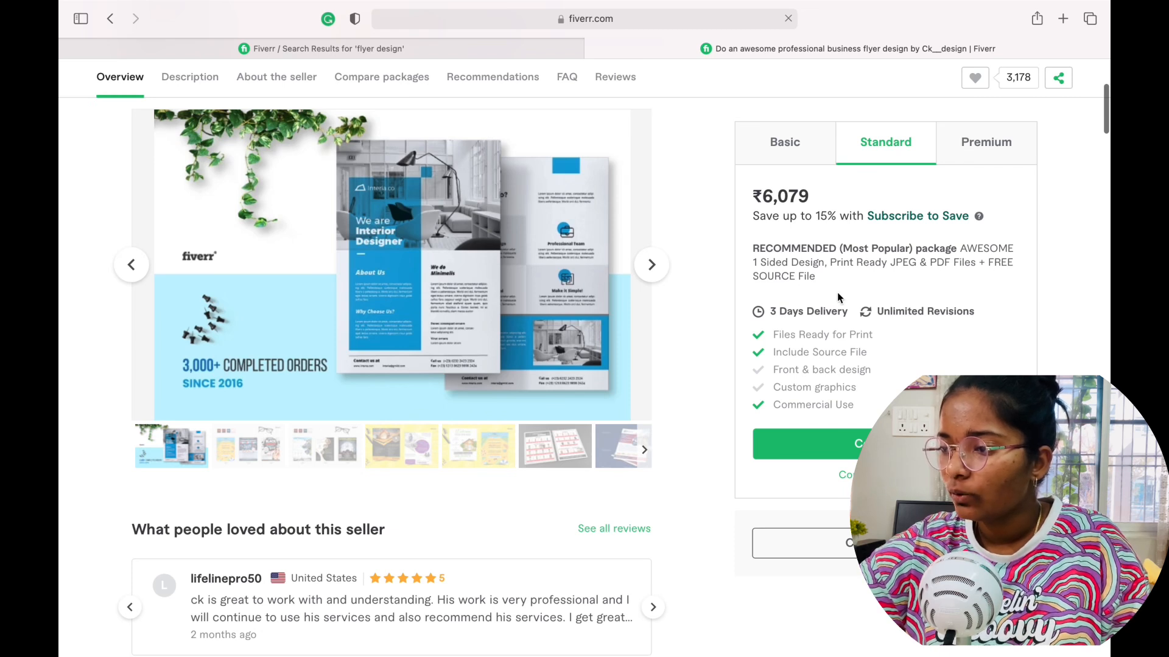
left_click(977, 153)
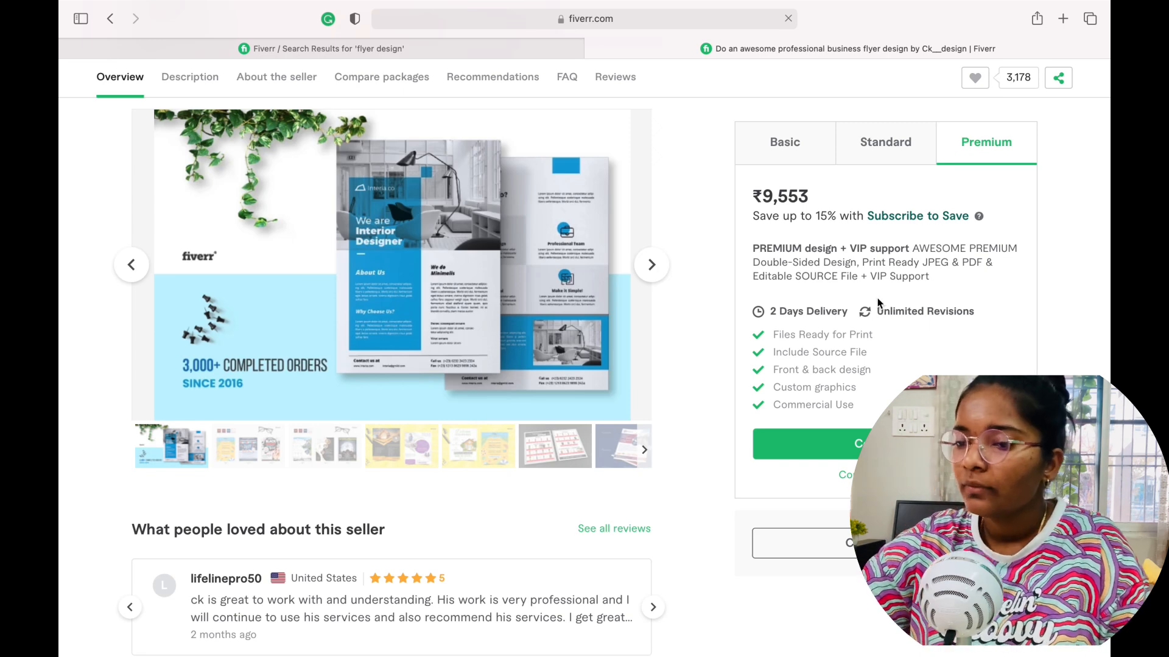
scroll(878, 302, "up", 3)
left_click(792, 150)
scroll(801, 344, "down", 1)
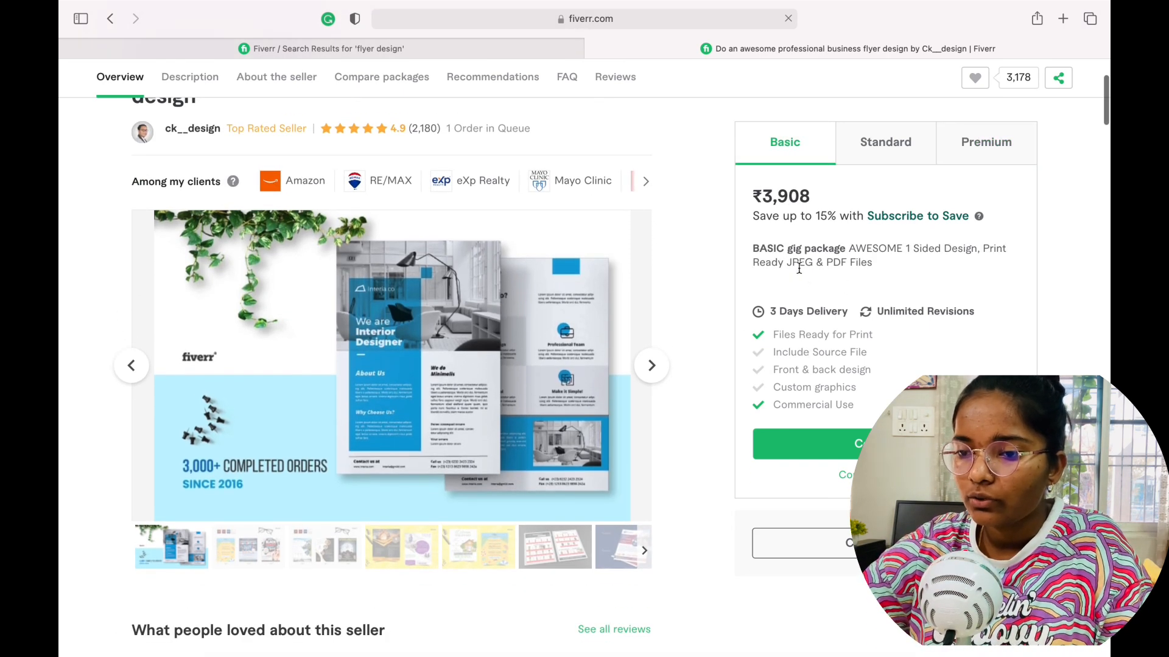
- Browse the gig's image gallery to examine the sample flyers and delivered designs
left_click(890, 290)
left_click(652, 372)
left_click(652, 372)
left_click(652, 372)
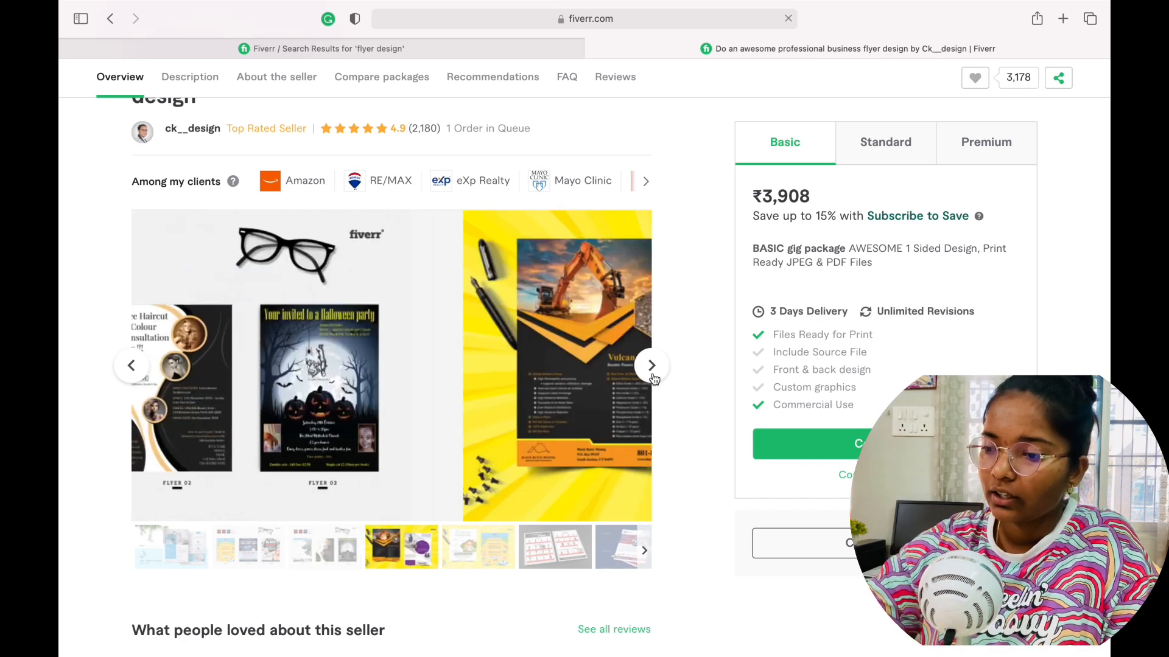
left_click(652, 373)
left_click(652, 373)
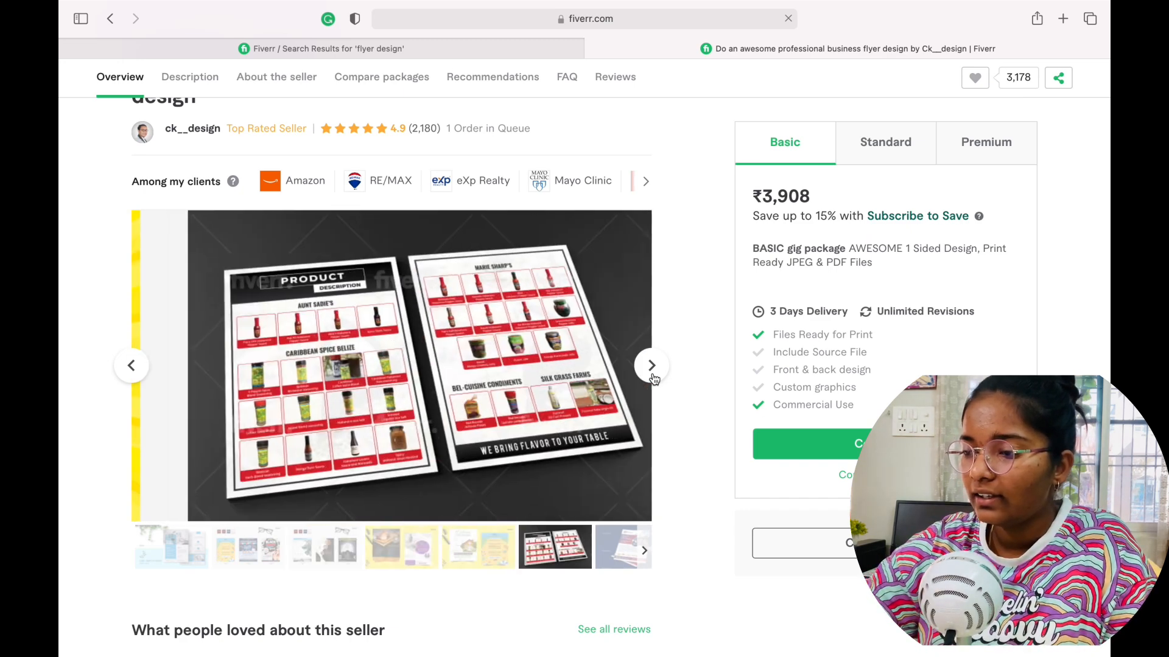
left_click(653, 376)
left_click(653, 376)
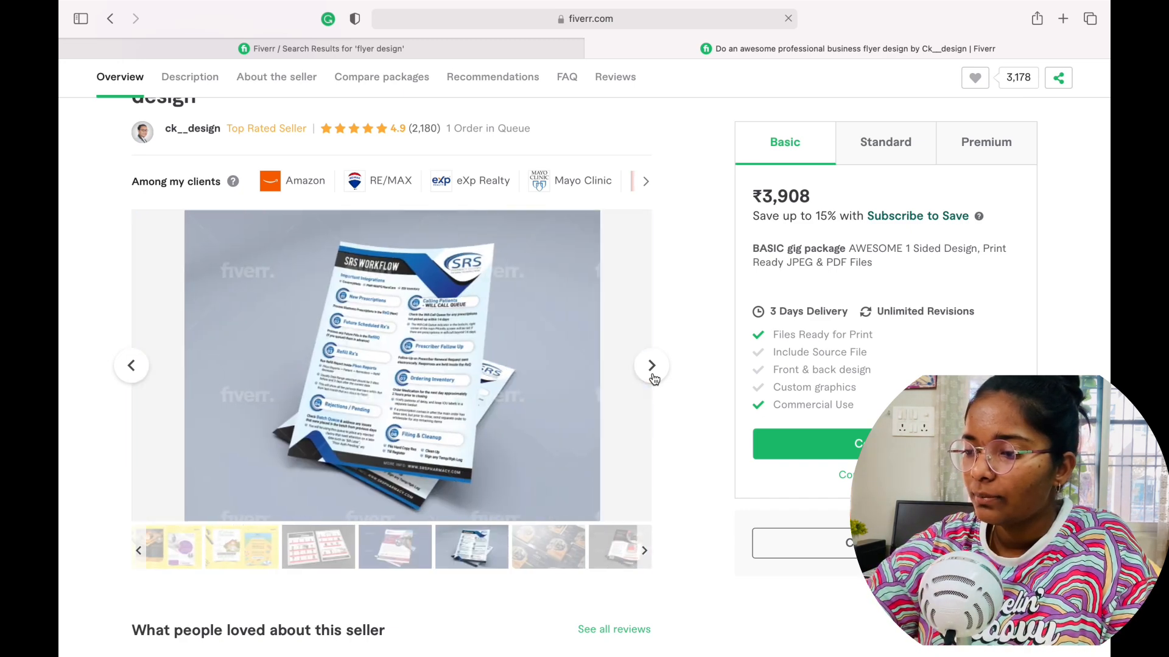
left_click(652, 368)
left_click(652, 369)
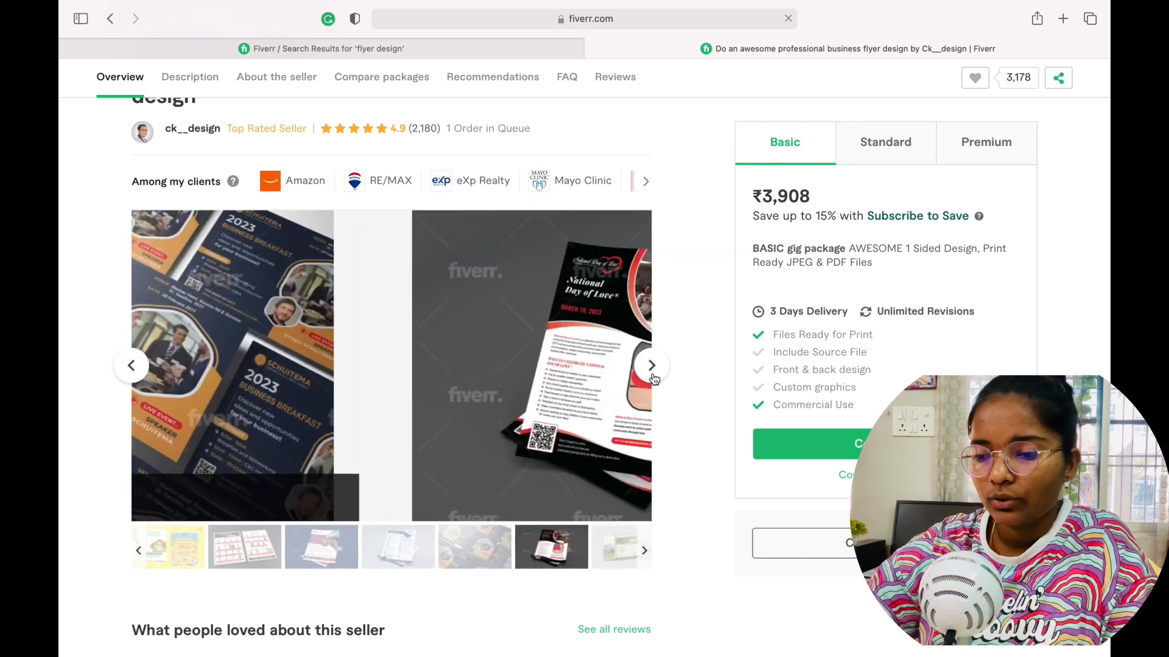
left_click(652, 367)
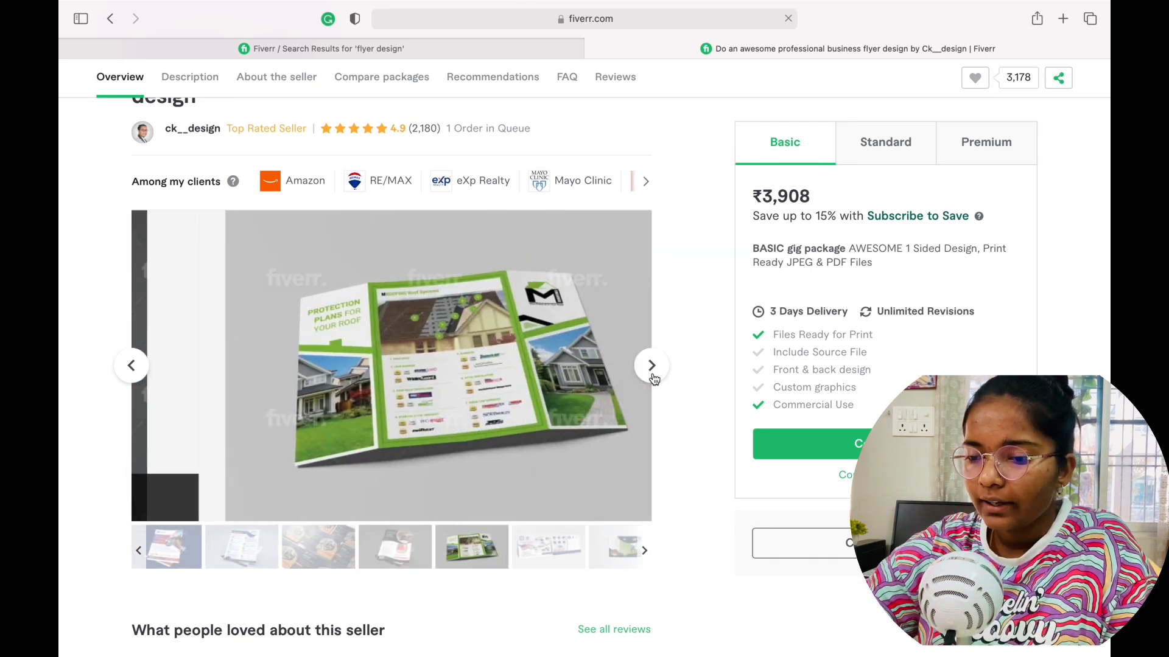
left_click(652, 367)
left_click(653, 378)
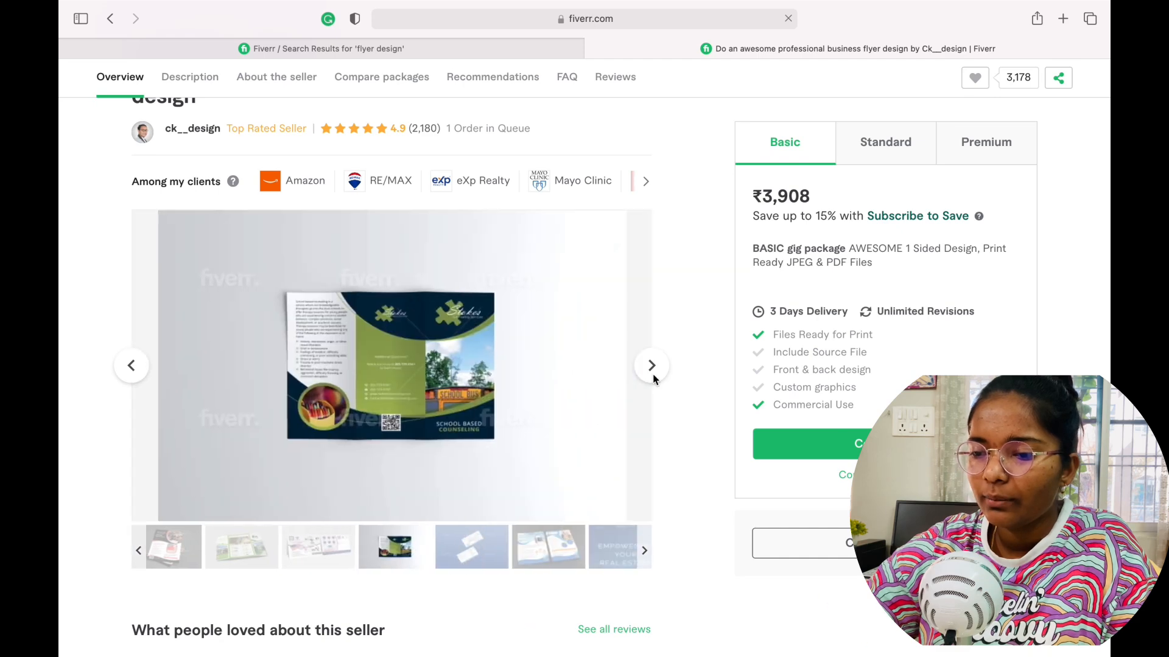
left_click(653, 378)
left_click(654, 378)
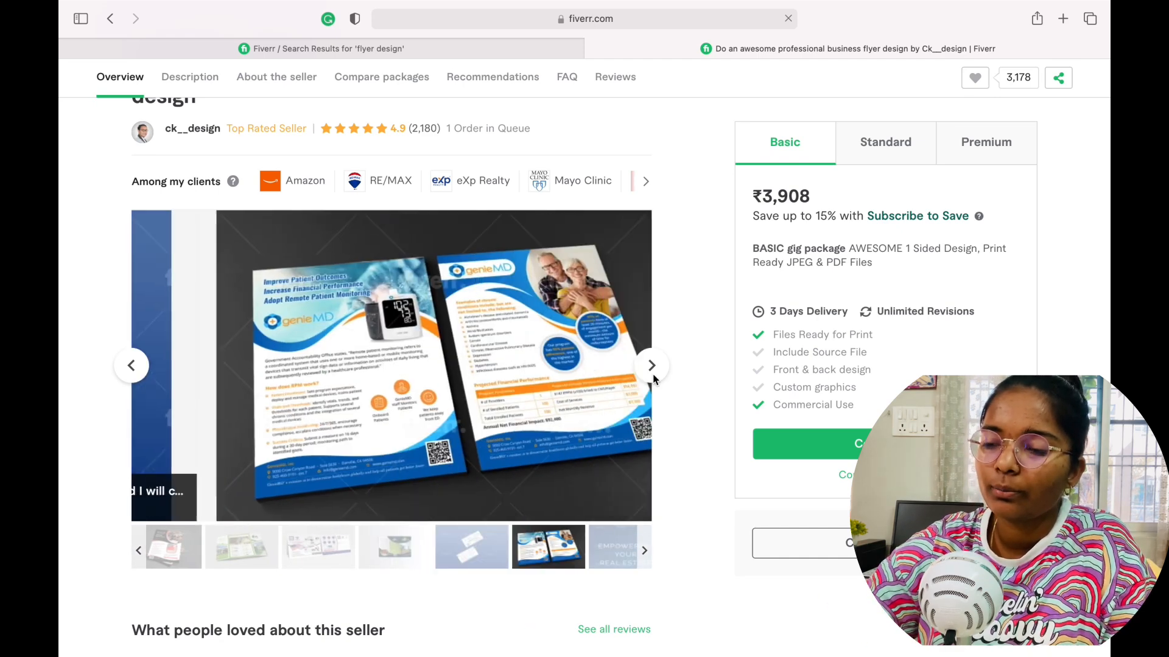
left_click(653, 378)
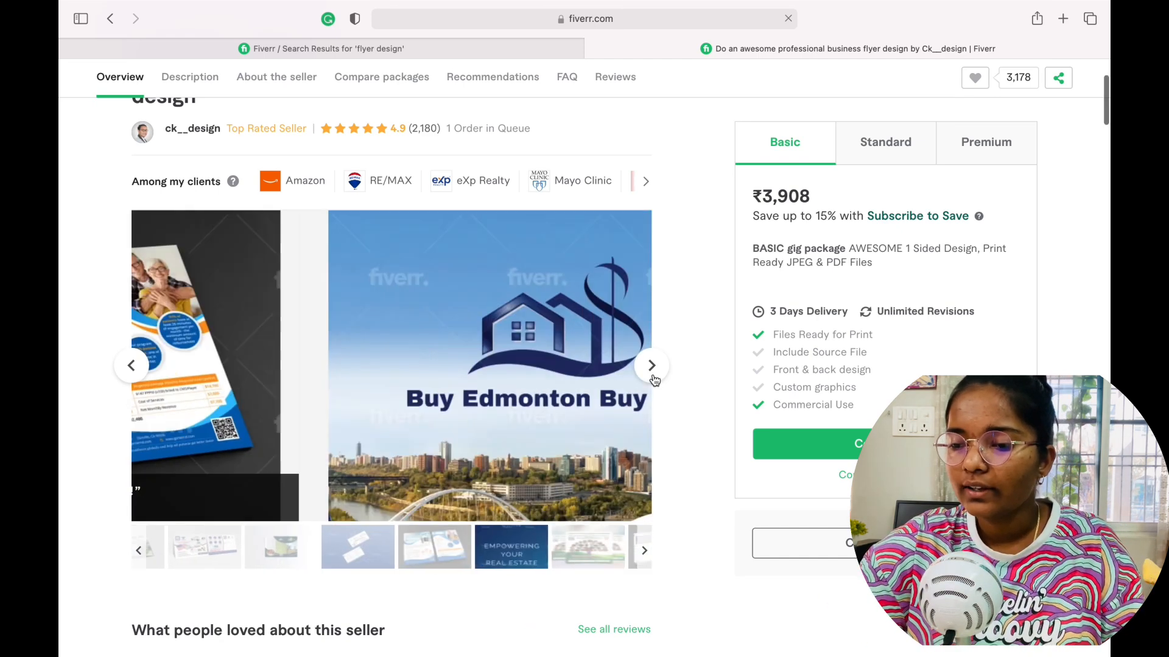
left_click(653, 378)
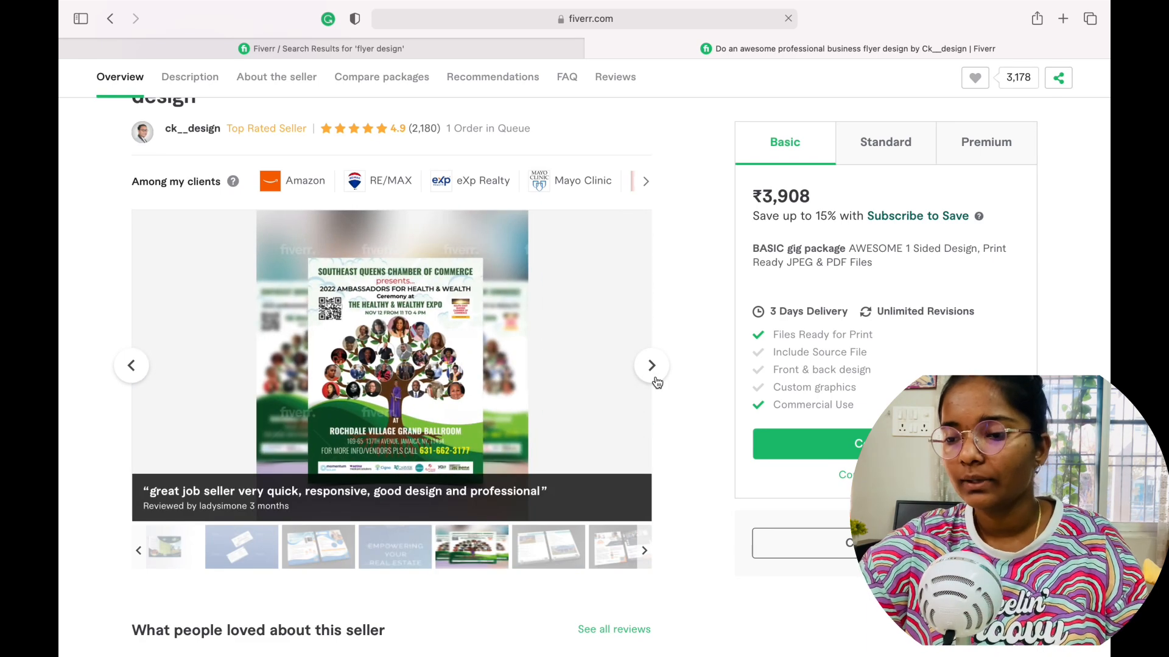
left_click(655, 378)
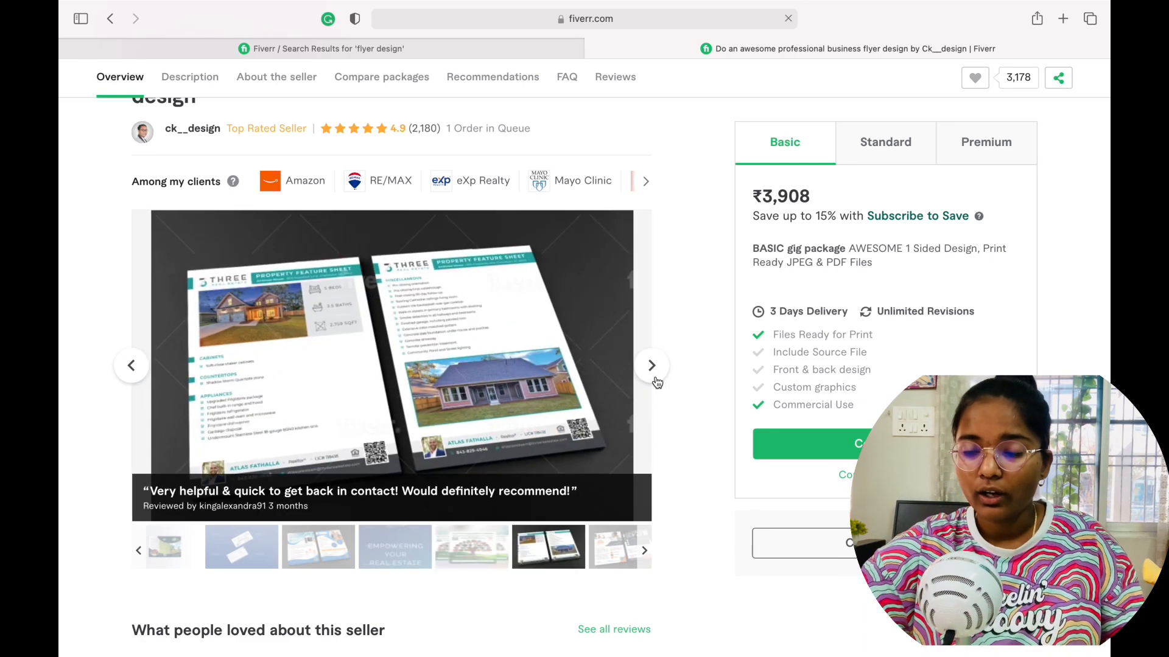
- Examine the seller's profile, clients and portfolio, and the gig's FAQ and review ratings
scroll(656, 381, "down", 15)
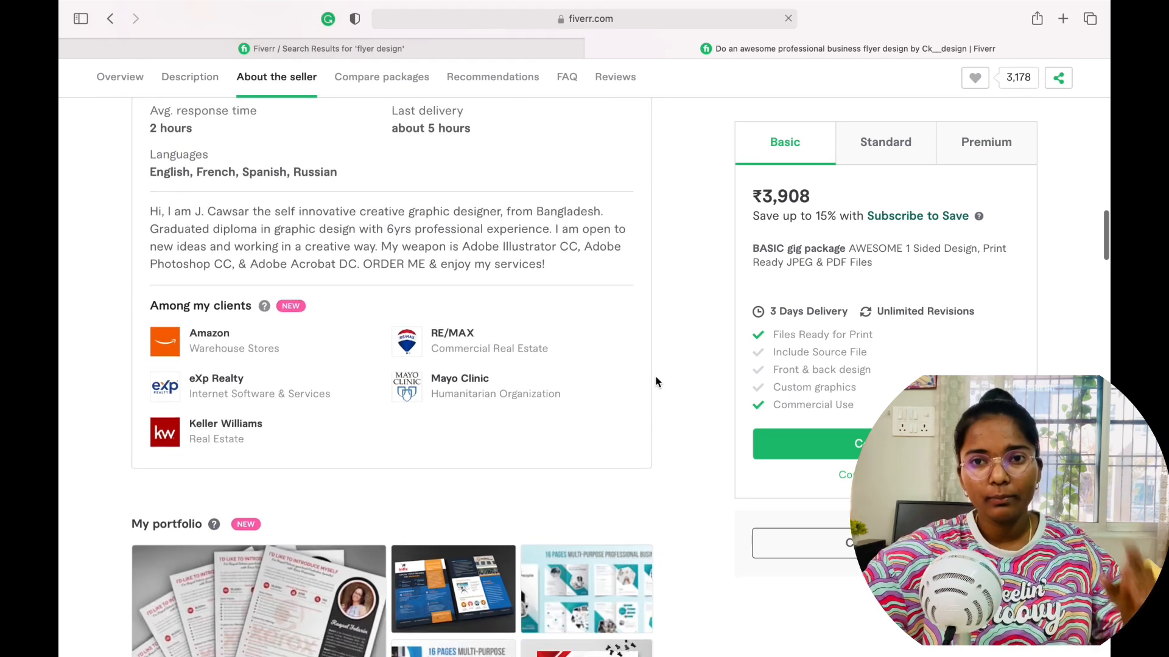
scroll(656, 382, "up", 4)
scroll(656, 382, "down", 1)
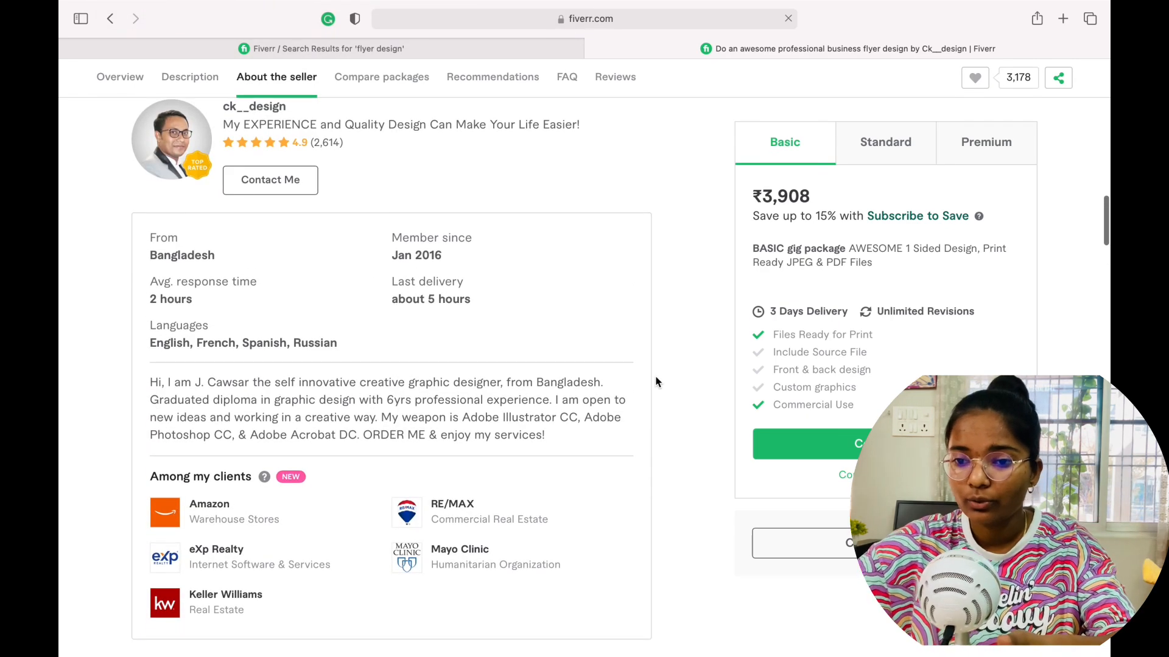
scroll(656, 381, "down", 10)
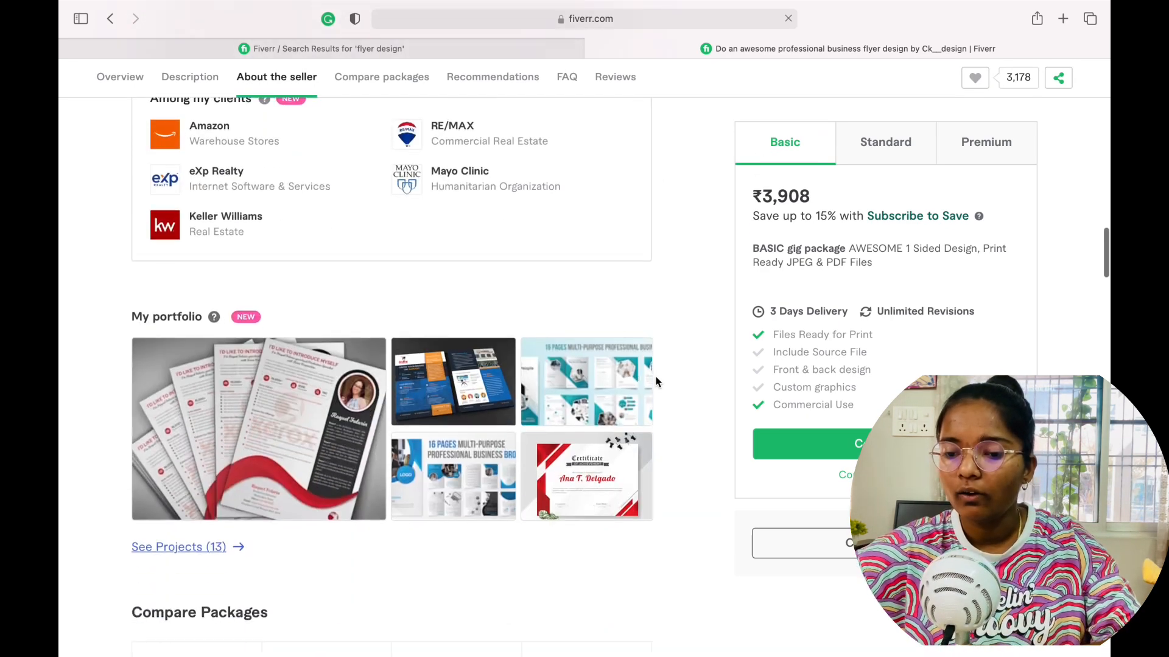
scroll(656, 382, "down", 15)
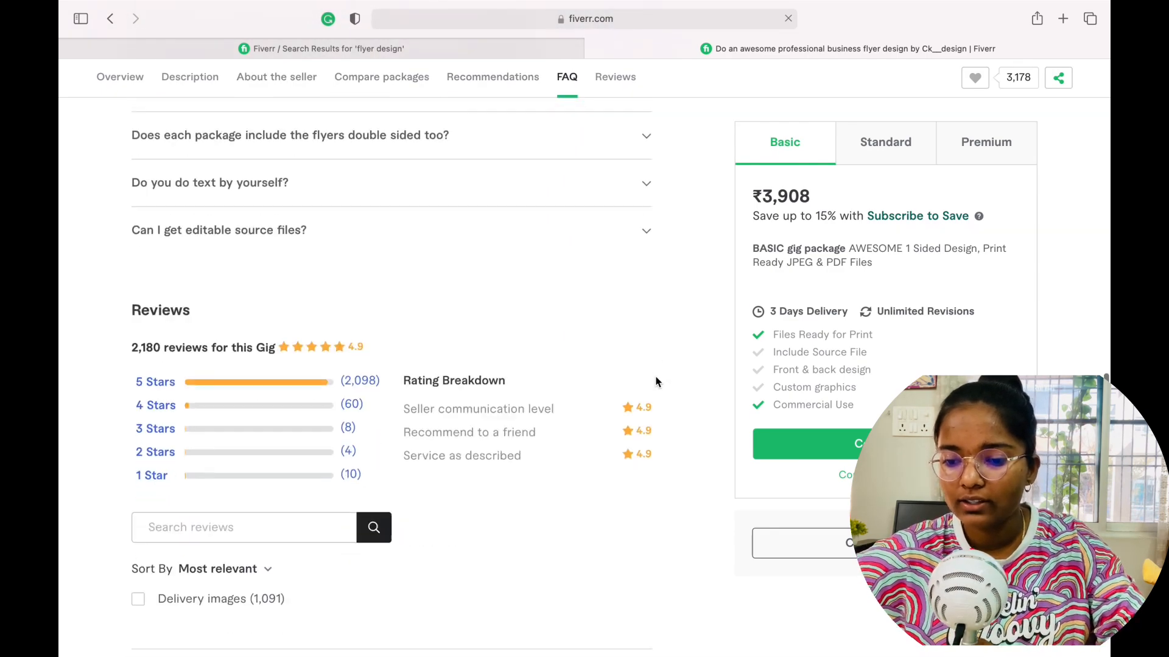
scroll(656, 381, "down", 4)
- Close the gig page and look through the remaining "flyer design" results to the end of the page
key("super+w")
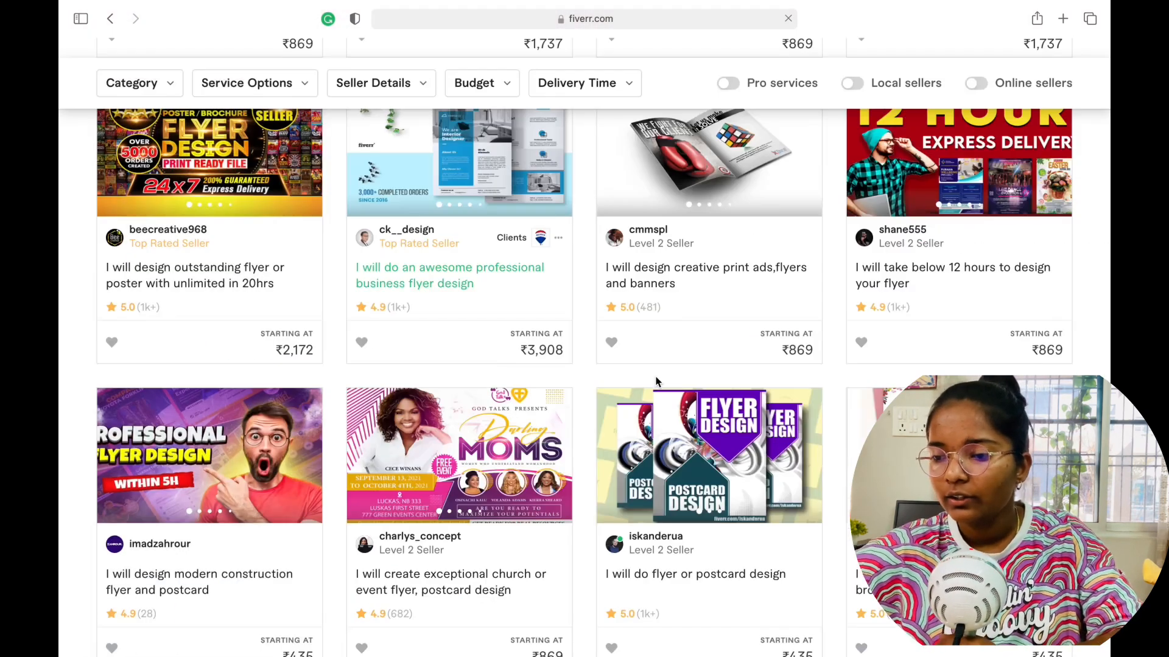
scroll(657, 382, "down", 8)
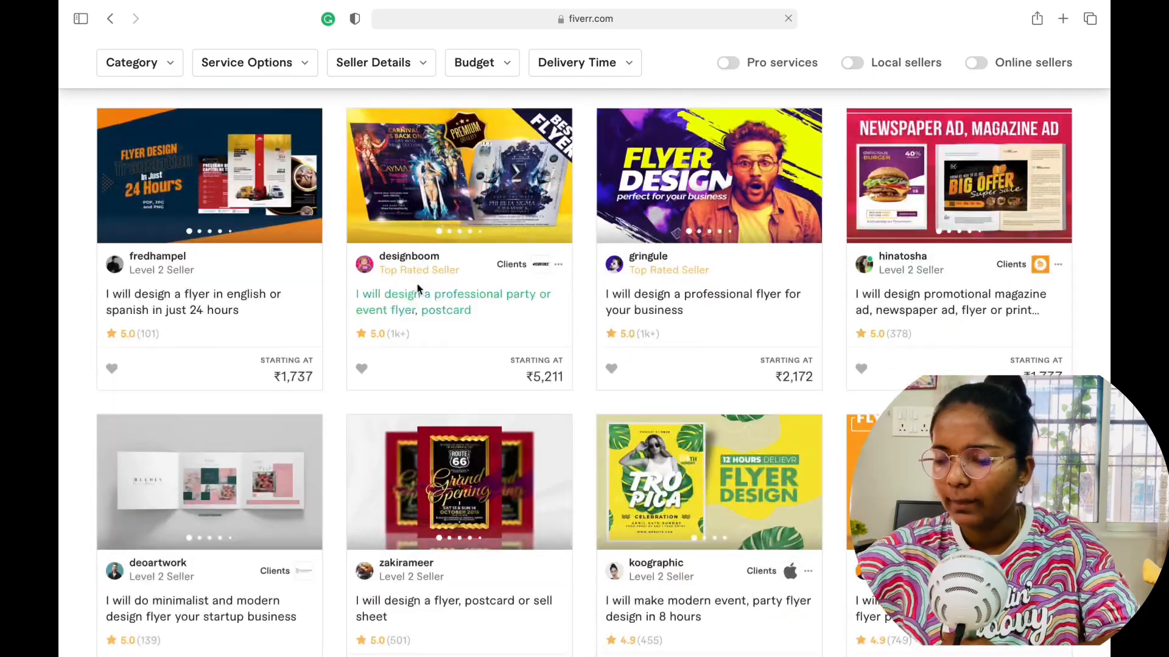
scroll(639, 236, "down", 5)
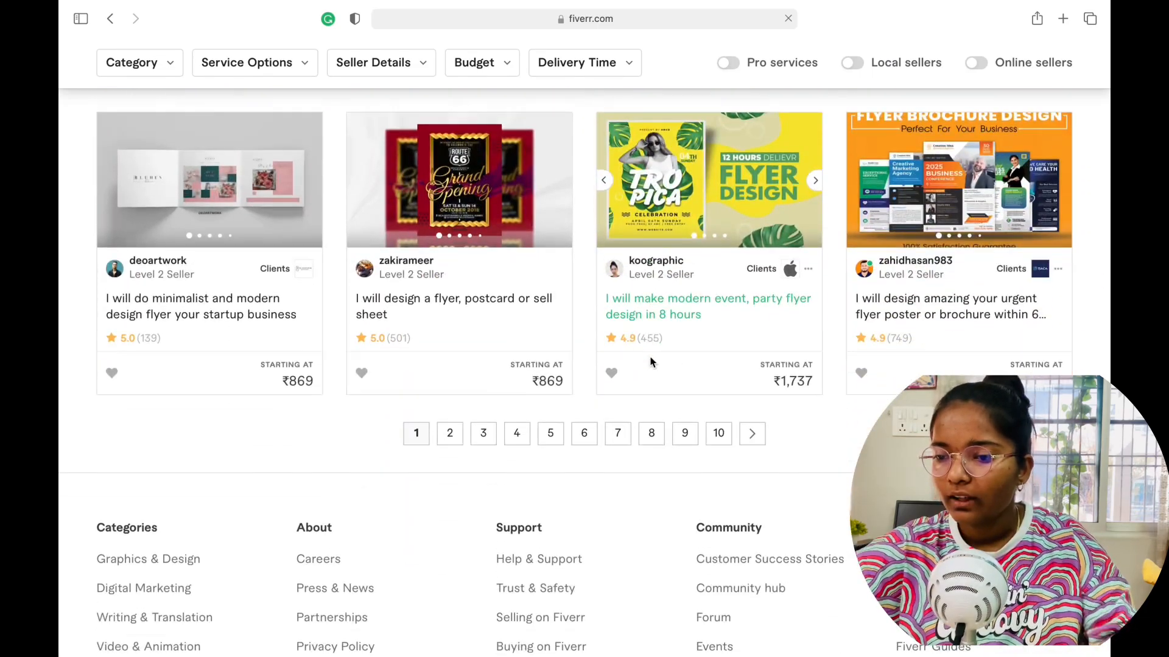
- Shorten the search term to "flyer" and run the search again
scroll(650, 361, "up", 20)
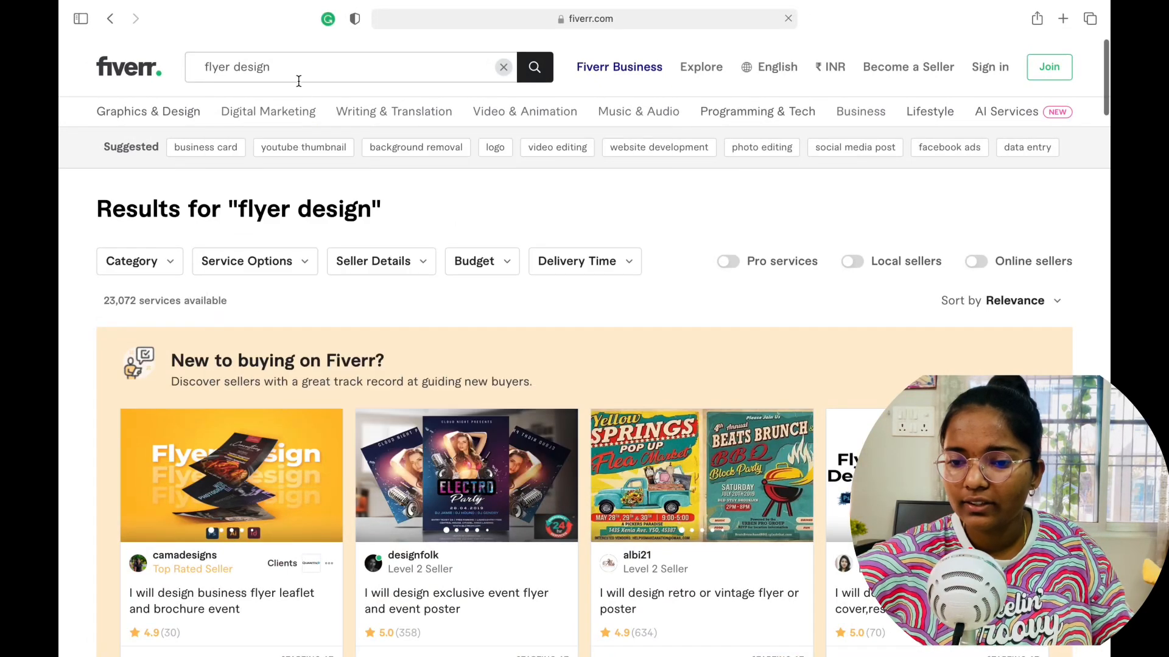
left_click(297, 81)
key("BackSpace")
key("BackSpace")
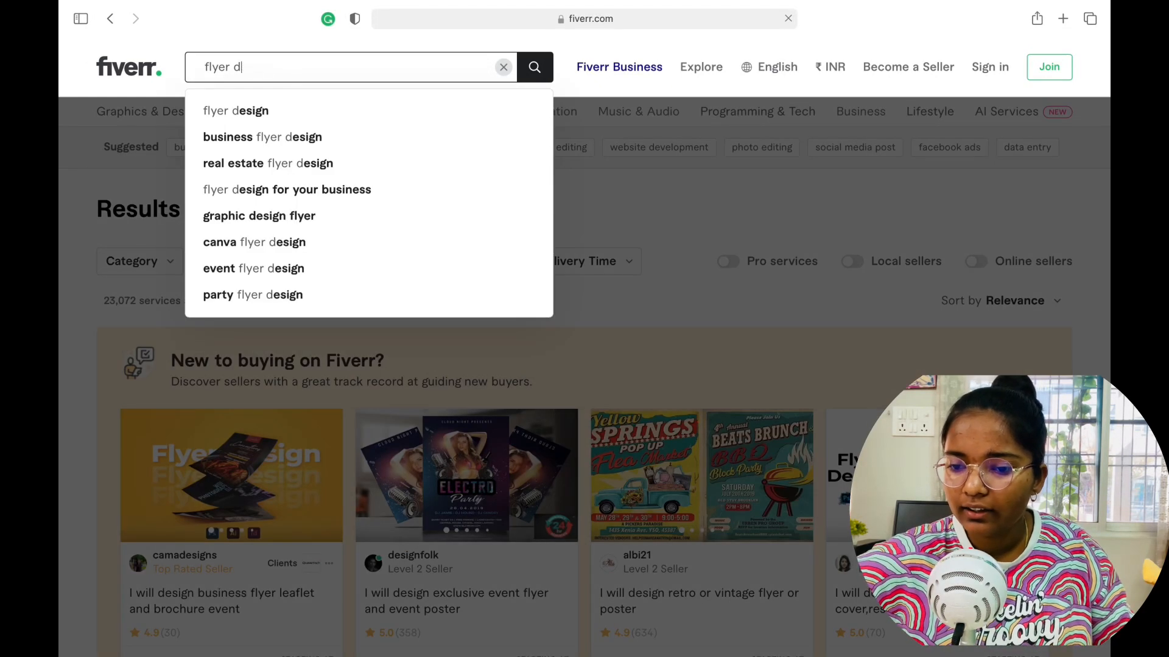
key("Return")
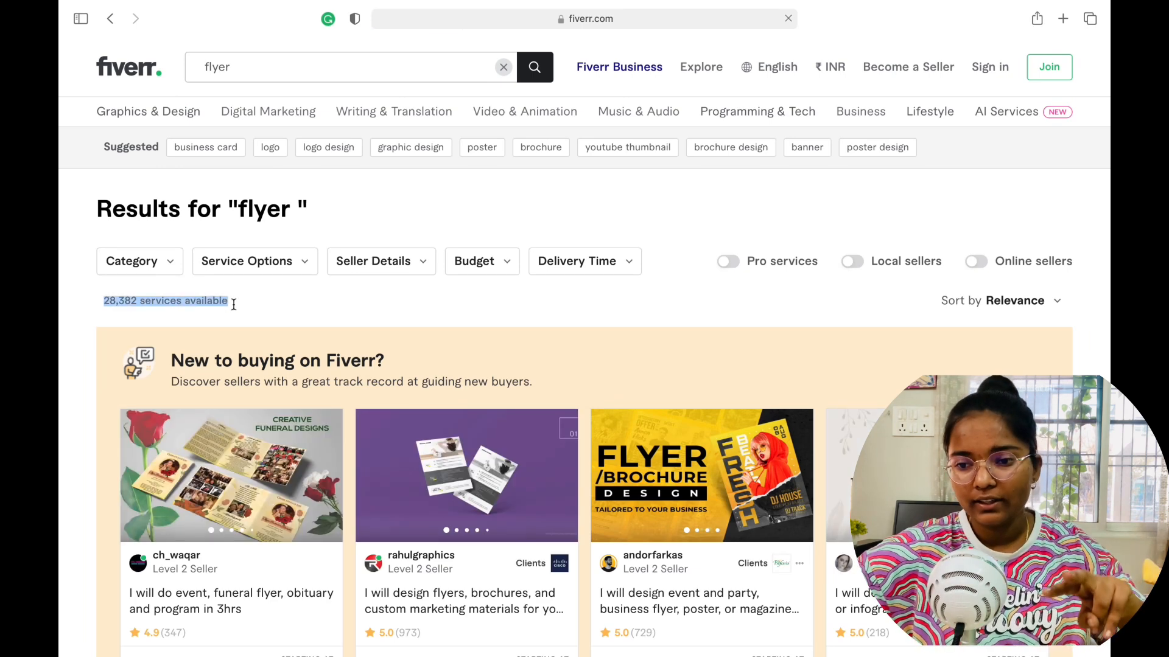
- Search for "sport flyer" using the suggested term, highlight the number of available services and look through the gigs
left_click(287, 66)
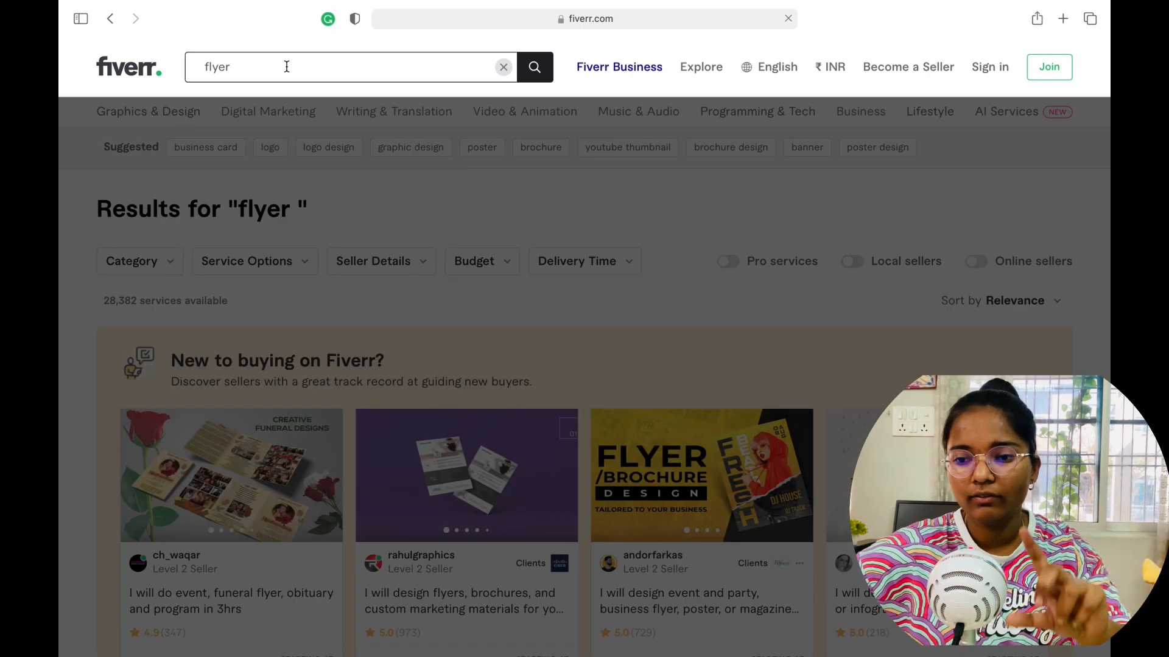
left_click(247, 139)
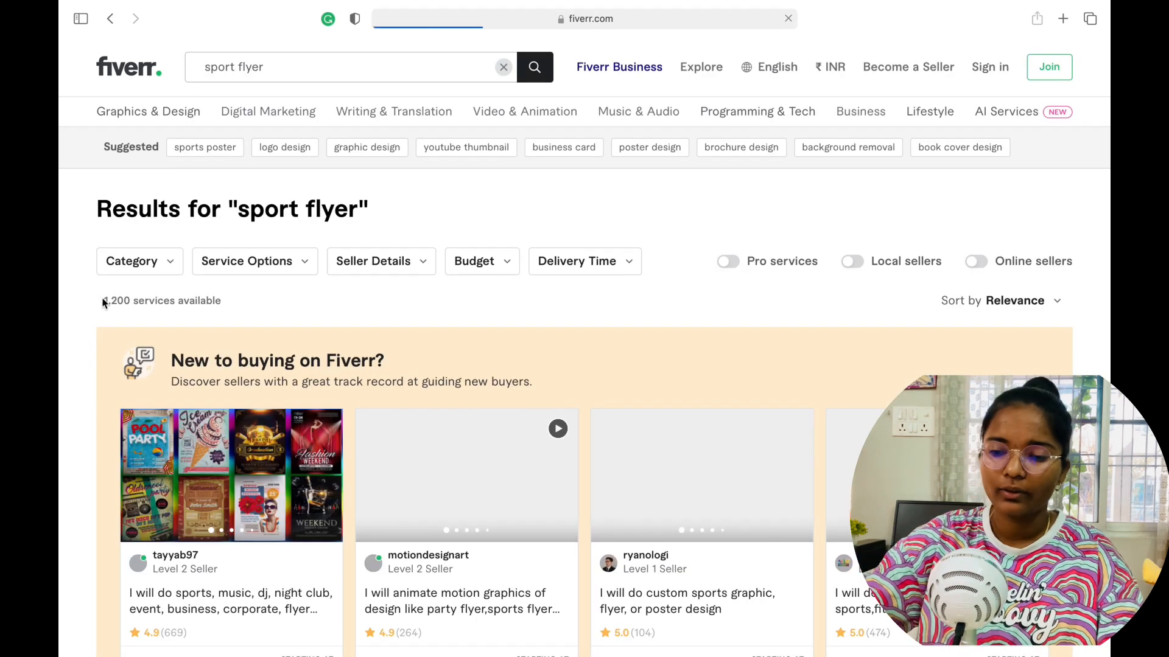
left_click_drag(106, 299, 234, 305)
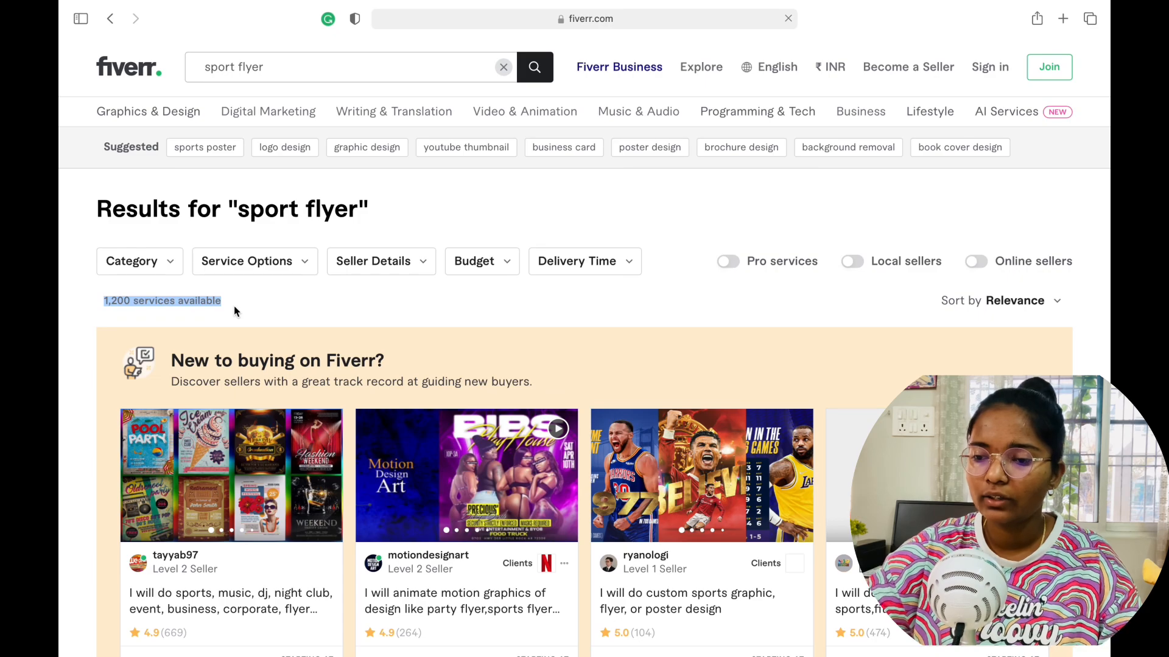
scroll(234, 305, "down", 10)
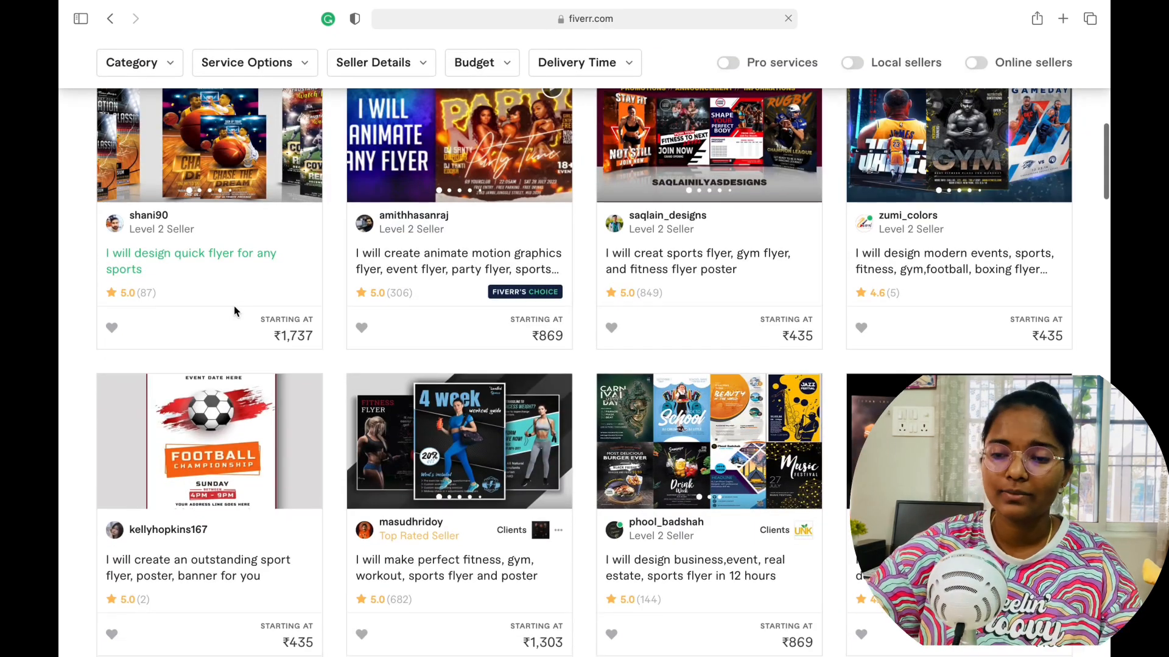
scroll(233, 306, "up", 1)
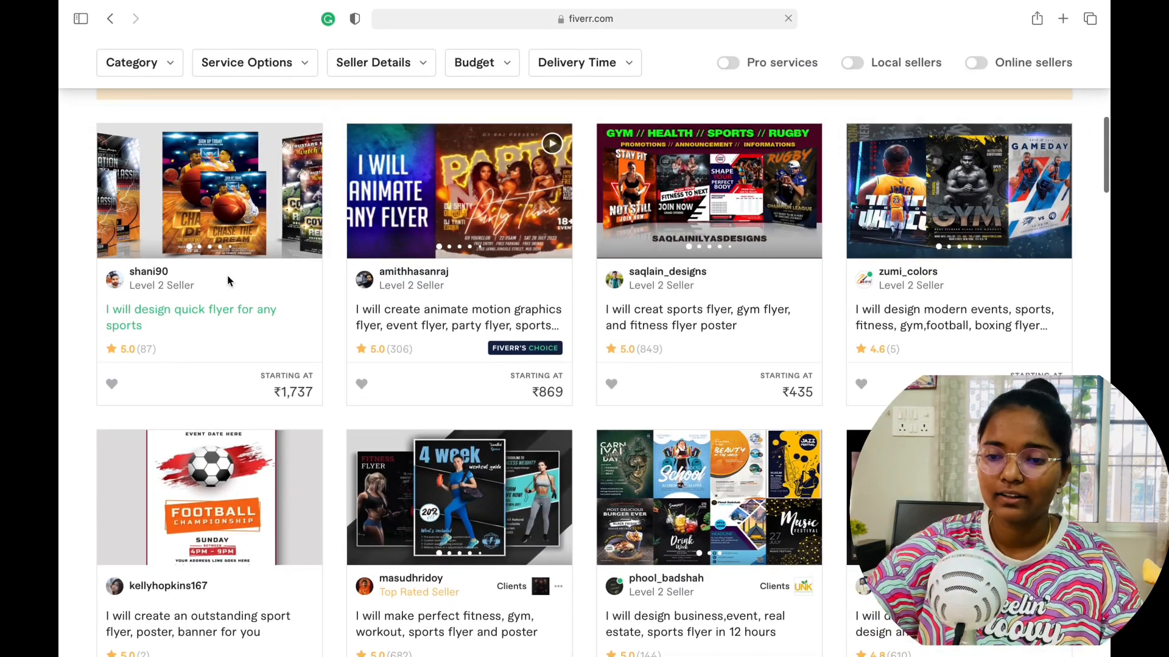
- Open the gig "I will design quick flyer for any sports" and look through its sample flyer images
left_click(179, 315)
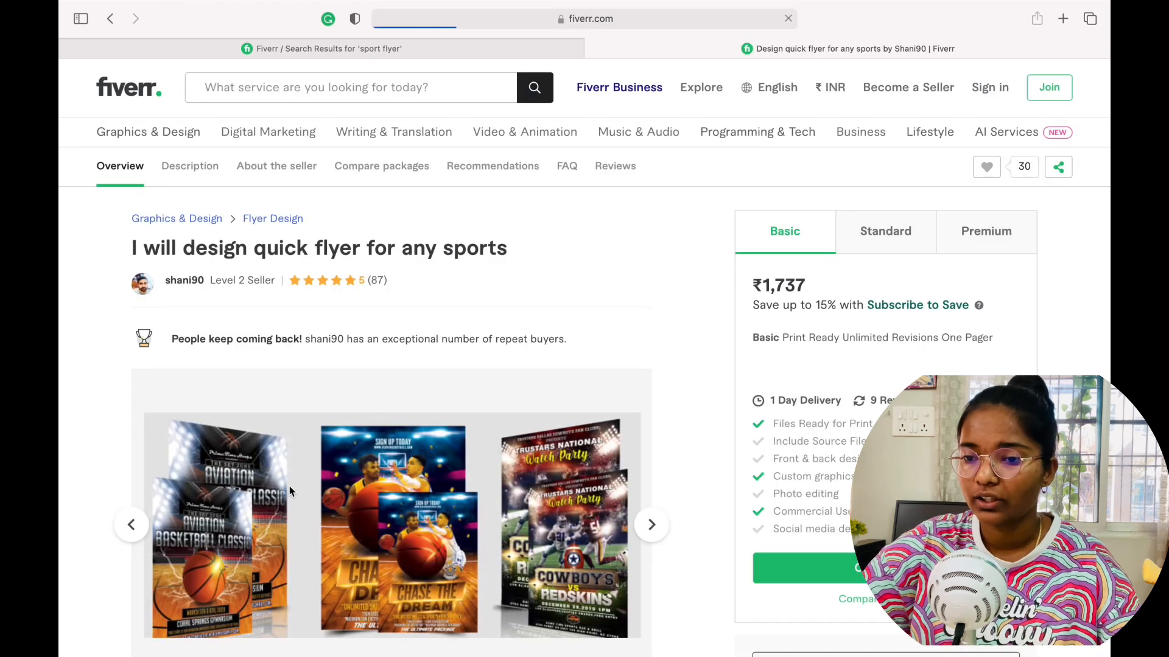
scroll(291, 490, "down", 2)
scroll(290, 492, "down", 1)
scroll(574, 468, "down", 1)
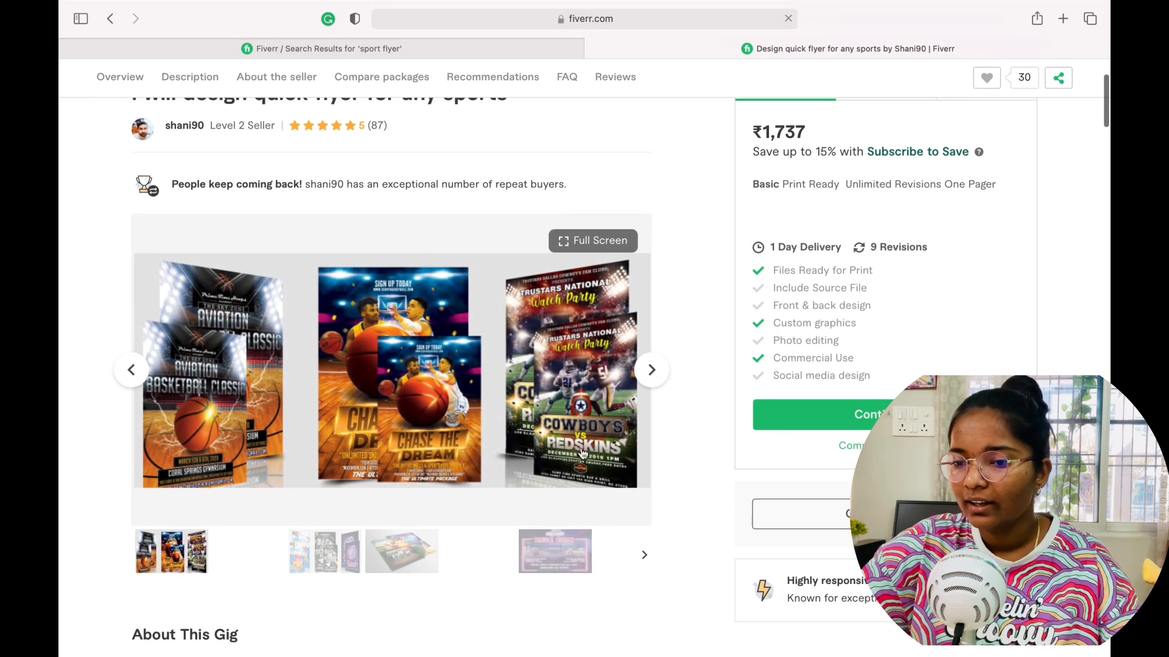
scroll(650, 402, "up", 2)
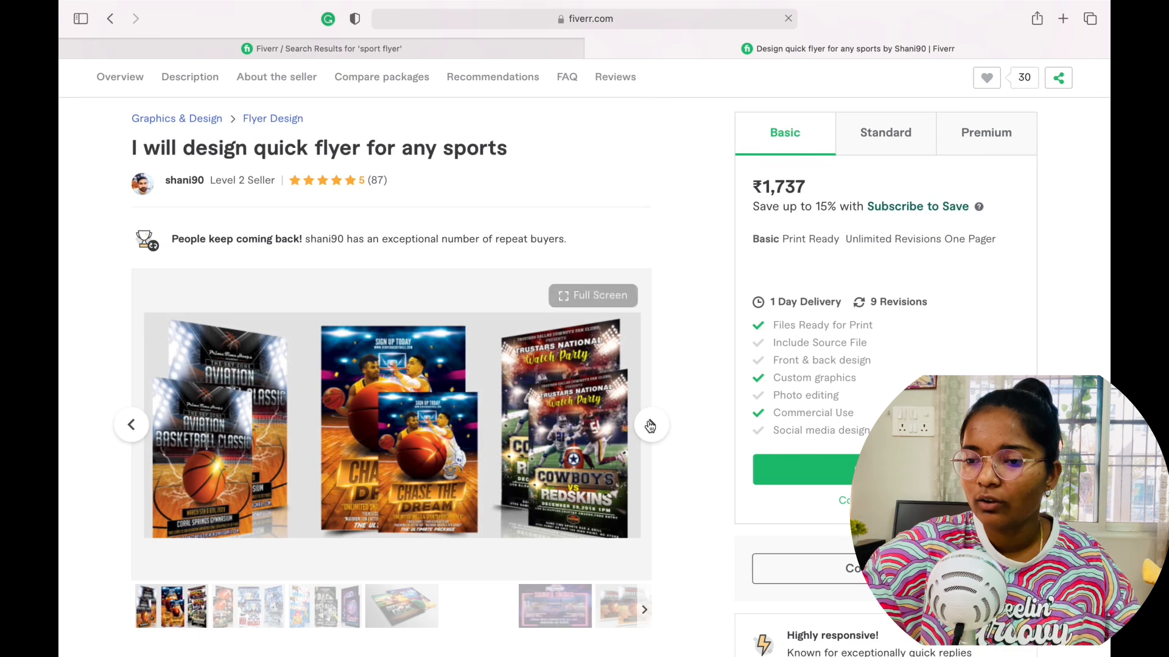
left_click(652, 426)
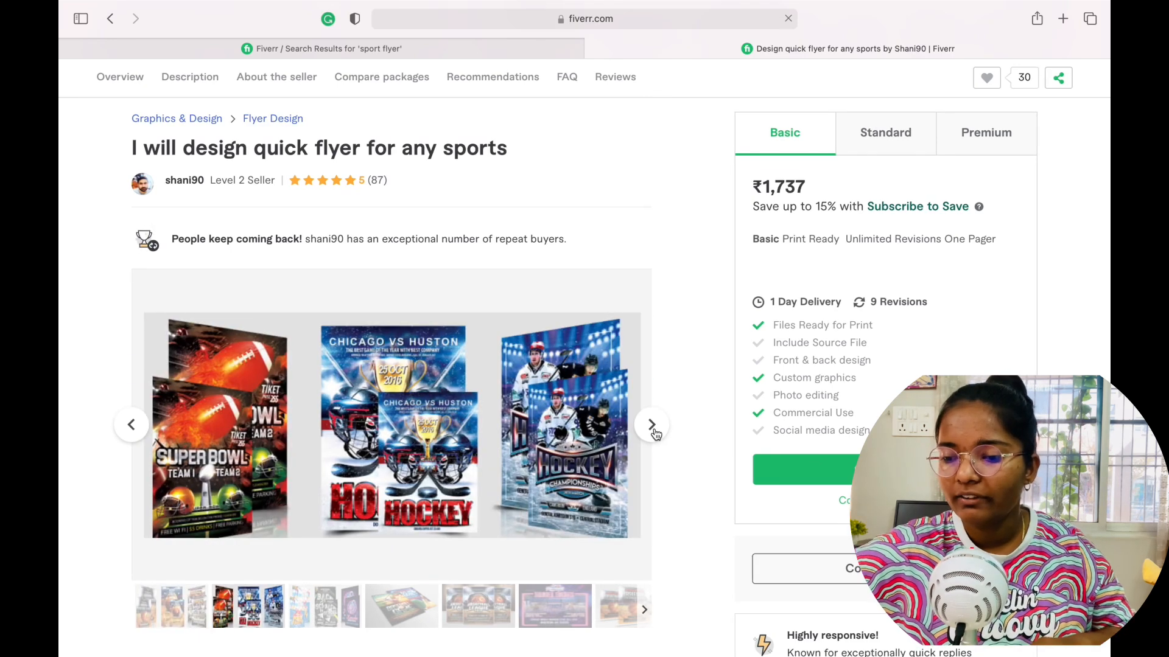
left_click(652, 426)
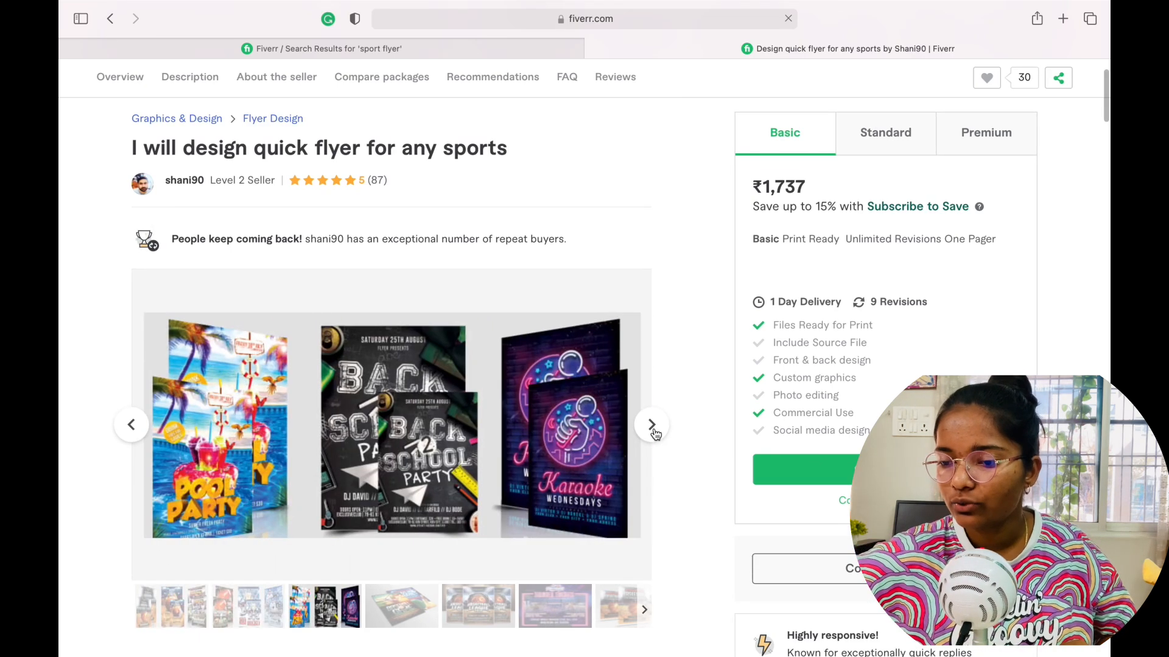
left_click(652, 425)
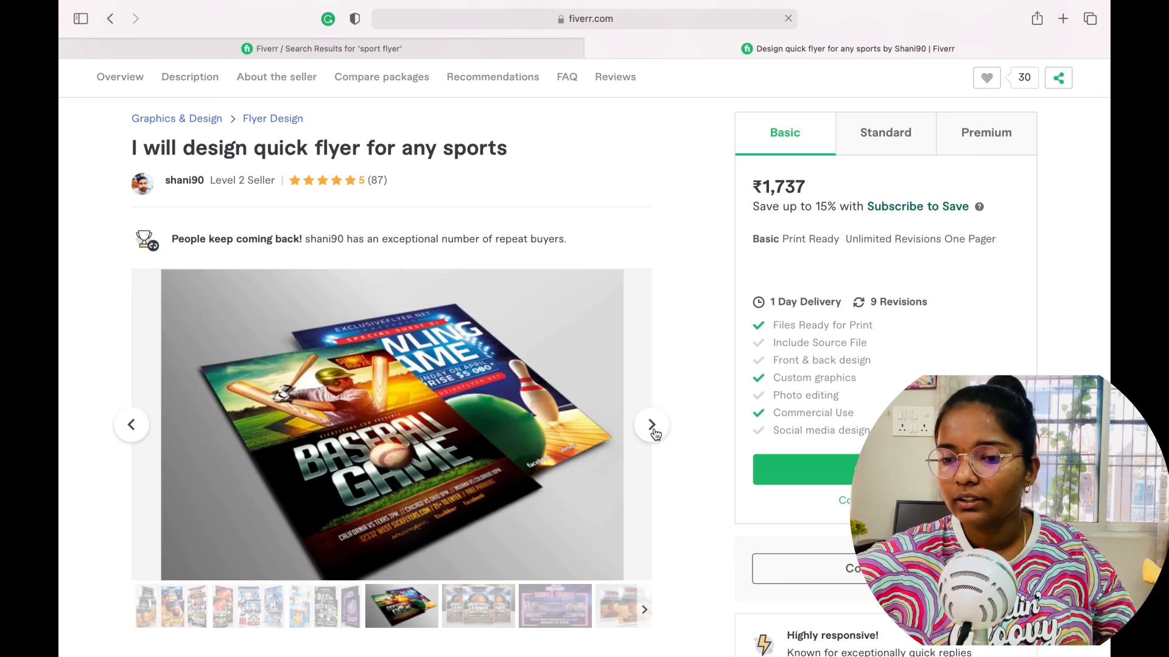
left_click(651, 426)
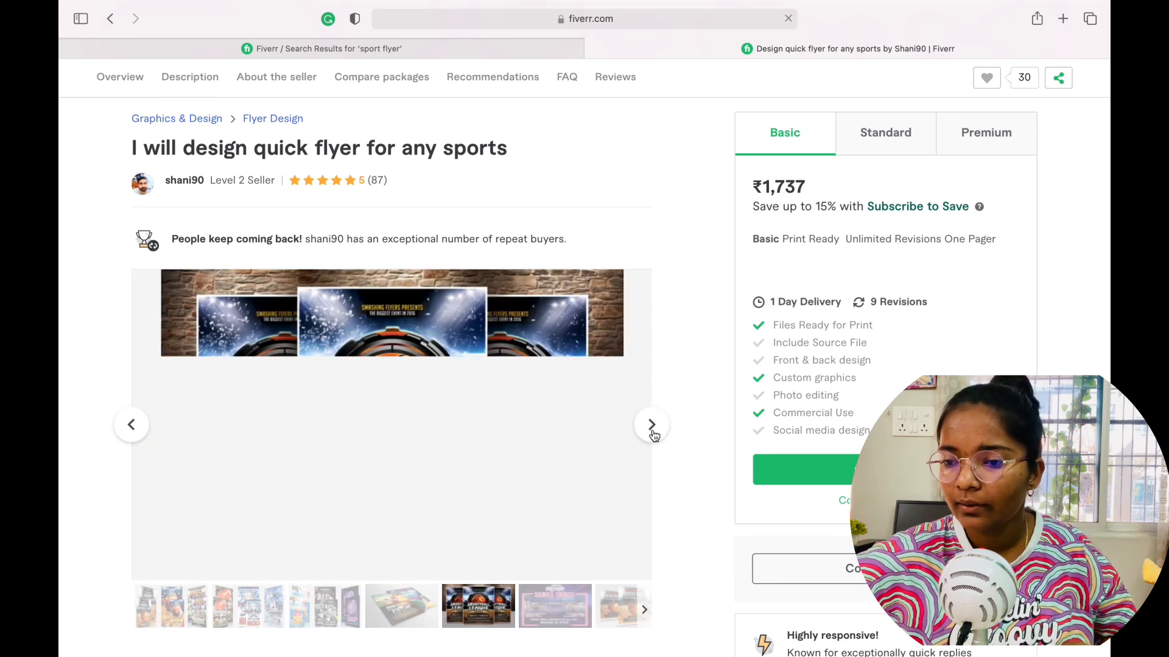
- Read the sports flyer gig's description, seller profile, portfolio, FAQ and reviews, and return to the start of the page
scroll(653, 433, "down", 10)
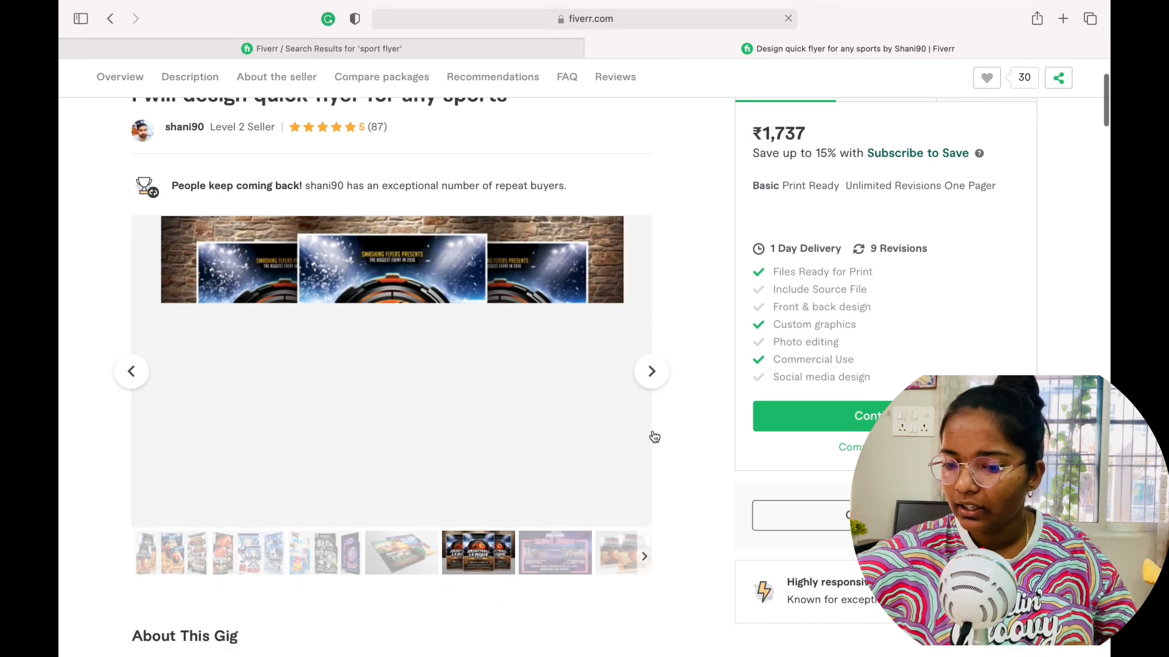
scroll(652, 433, "up", 5)
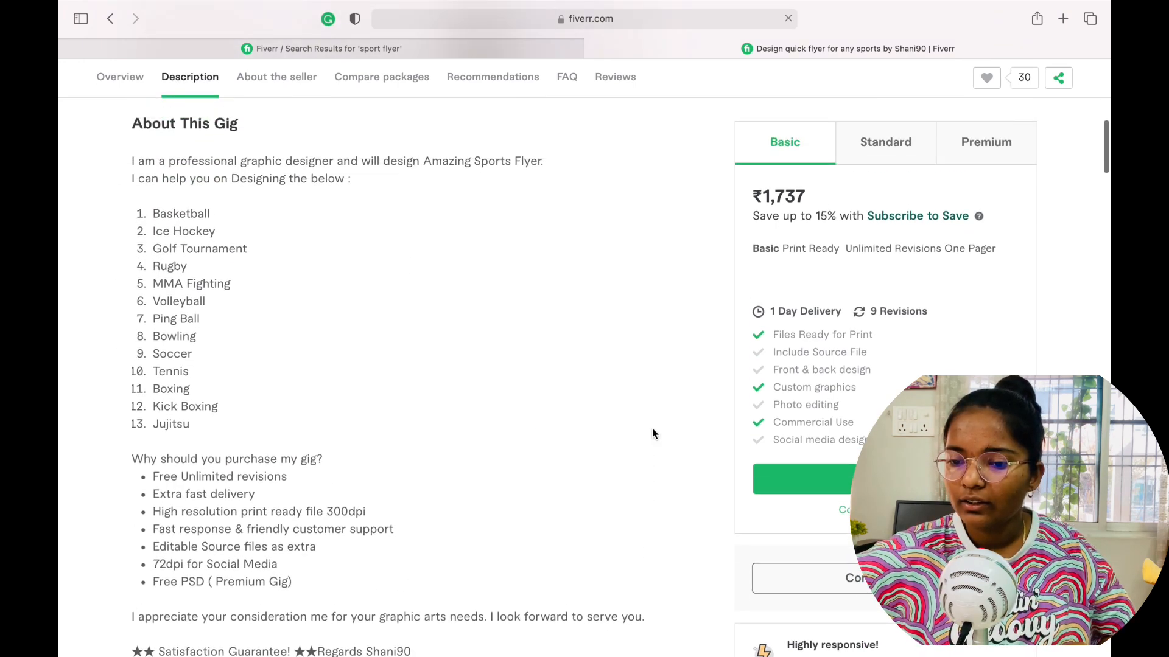
scroll(271, 341, "down", 10)
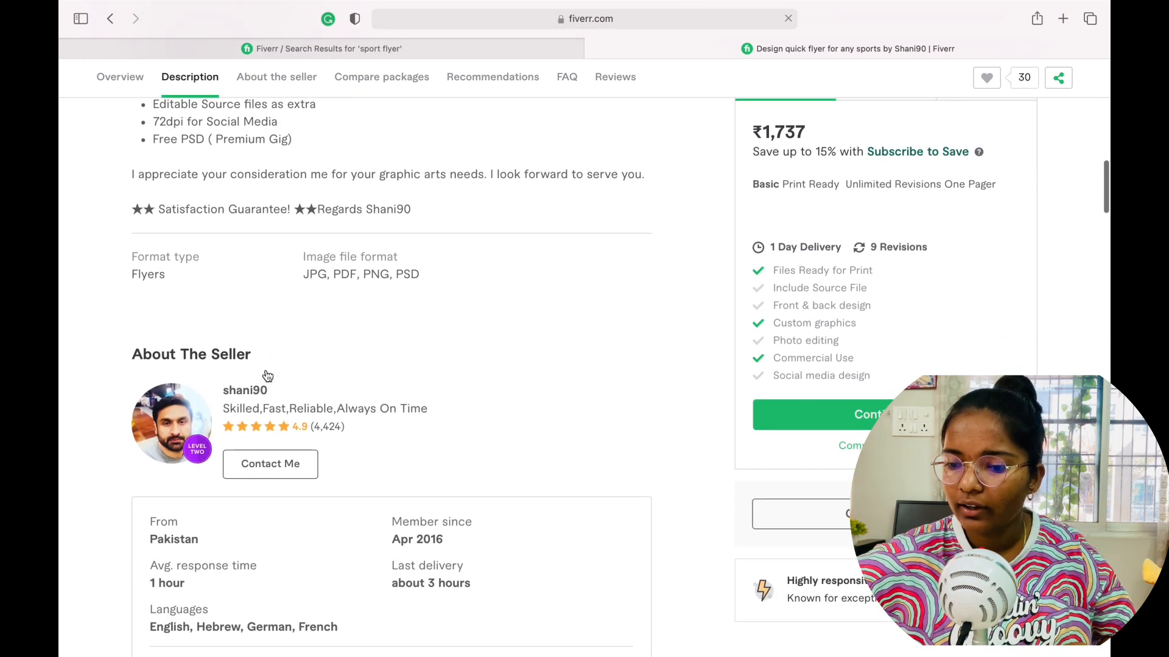
scroll(266, 376, "down", 15)
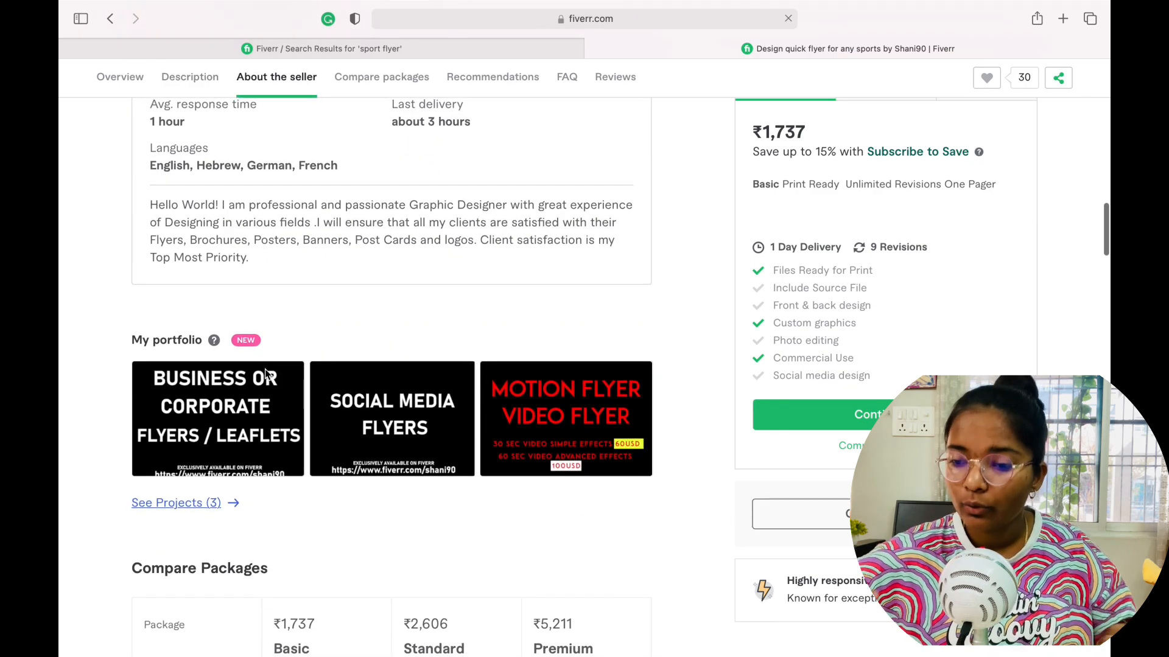
scroll(265, 374, "down", 10)
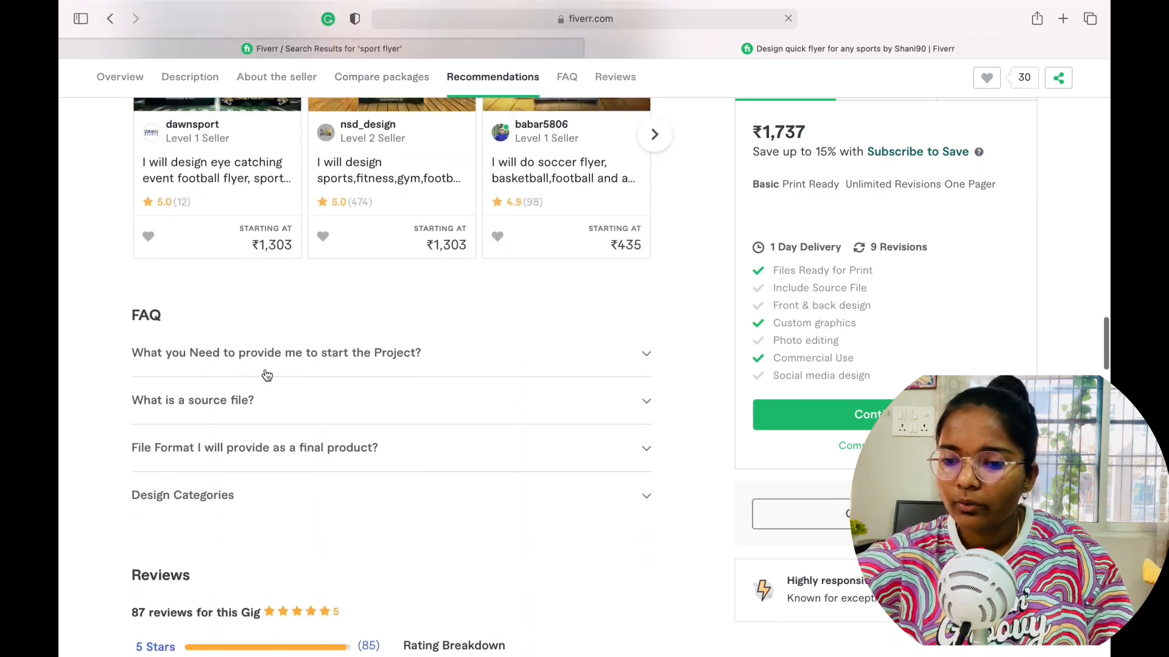
scroll(267, 374, "down", 8)
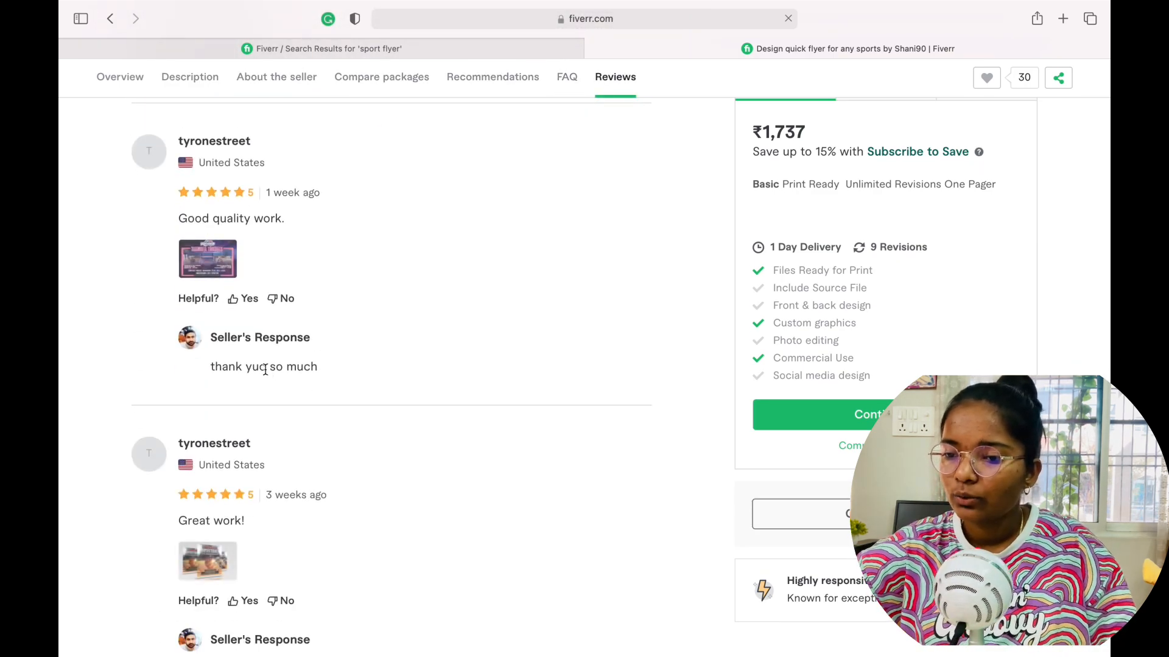
scroll(266, 374, "up", 20)
scroll(265, 366, "up", 10)
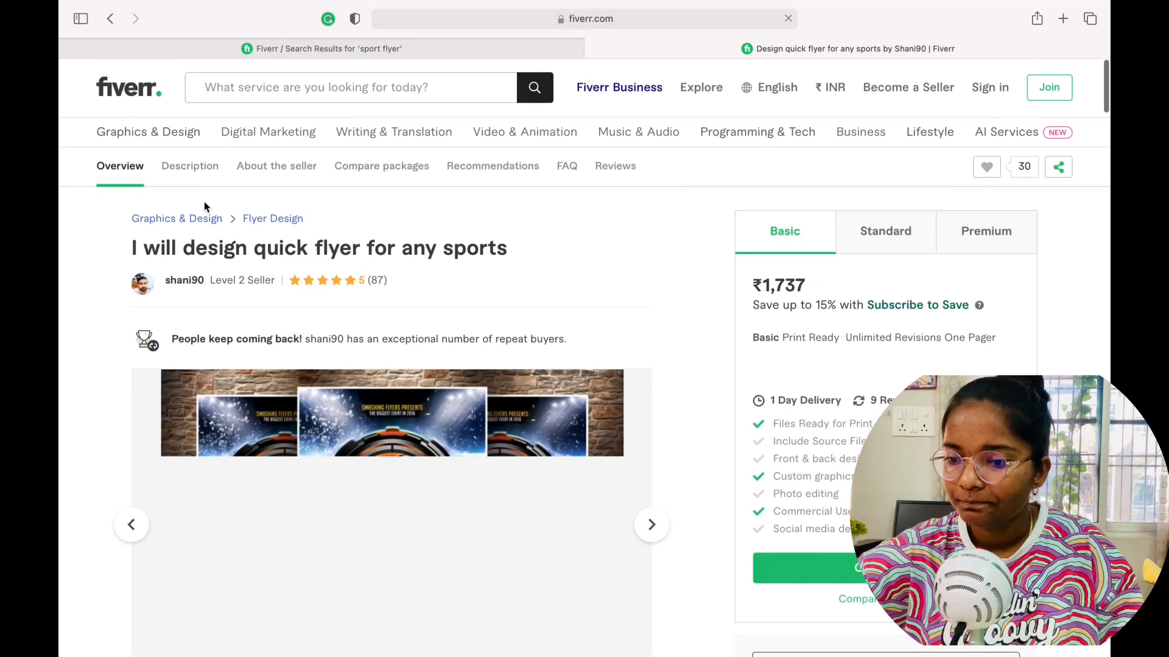
- Open the gig "I will create an outstanding sport flyer, poster, banner for you" and view its sample and its Standard and Premium packages
key("super+bracketleft")
left_click(224, 406)
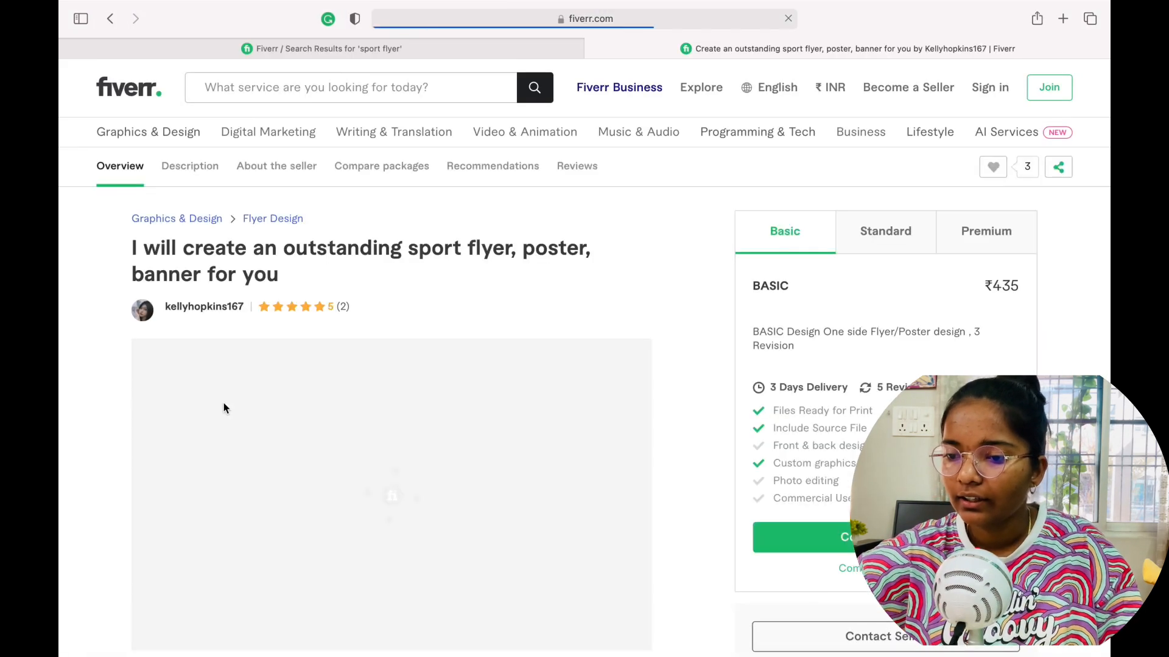
scroll(224, 407, "down", 3)
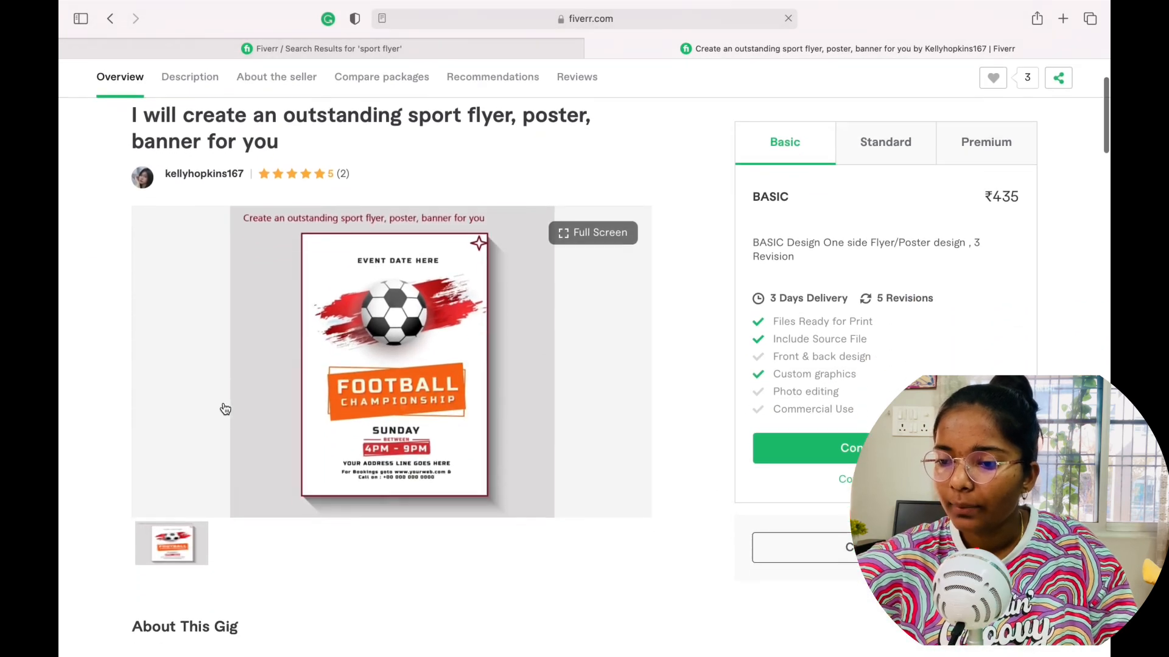
scroll(224, 408, "up", 1)
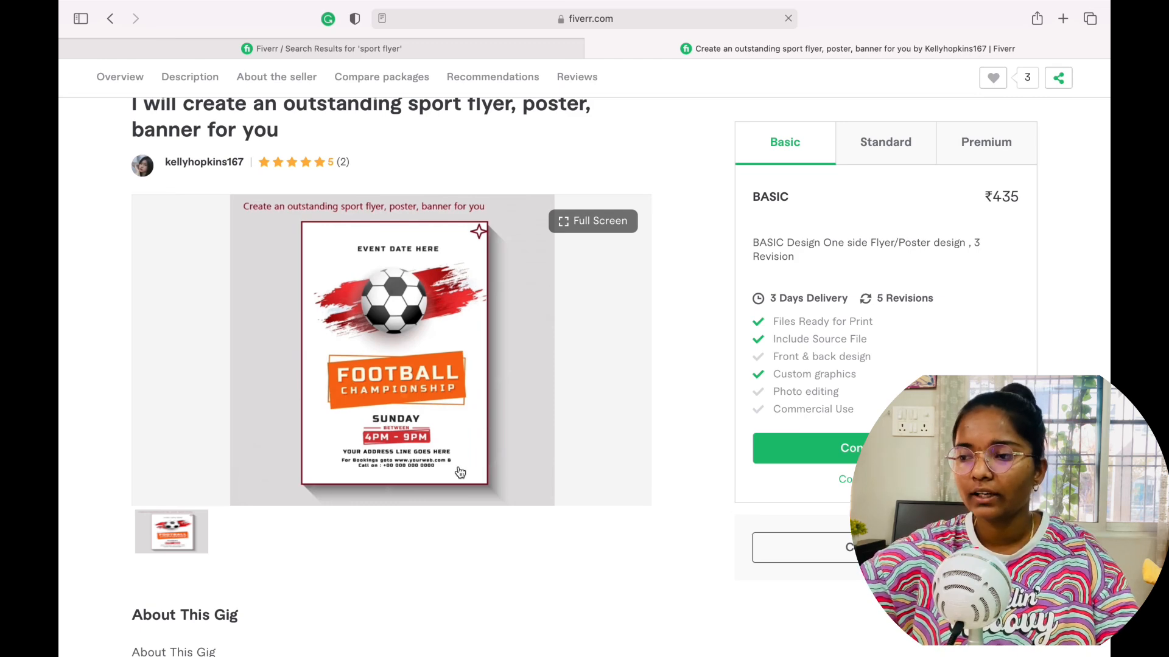
left_click(919, 152)
left_click(982, 145)
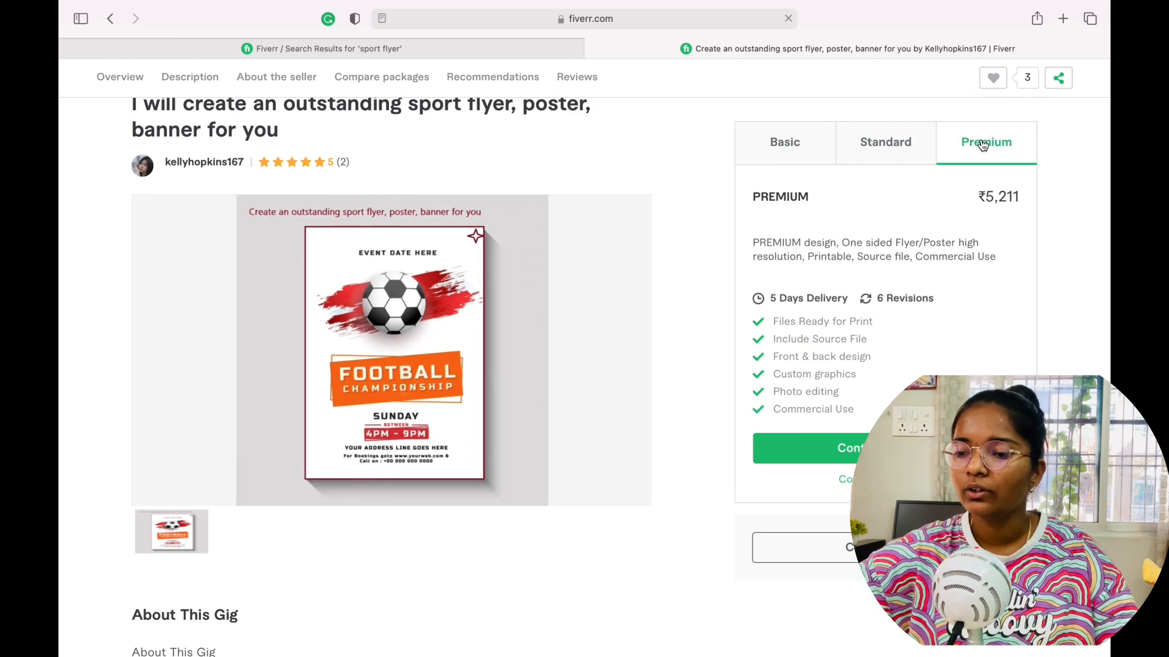
- Examine this gig's seller profile, package comparison, rating breakdown and buyer reviews
scroll(783, 456, "down", 15)
scroll(783, 456, "up", 6)
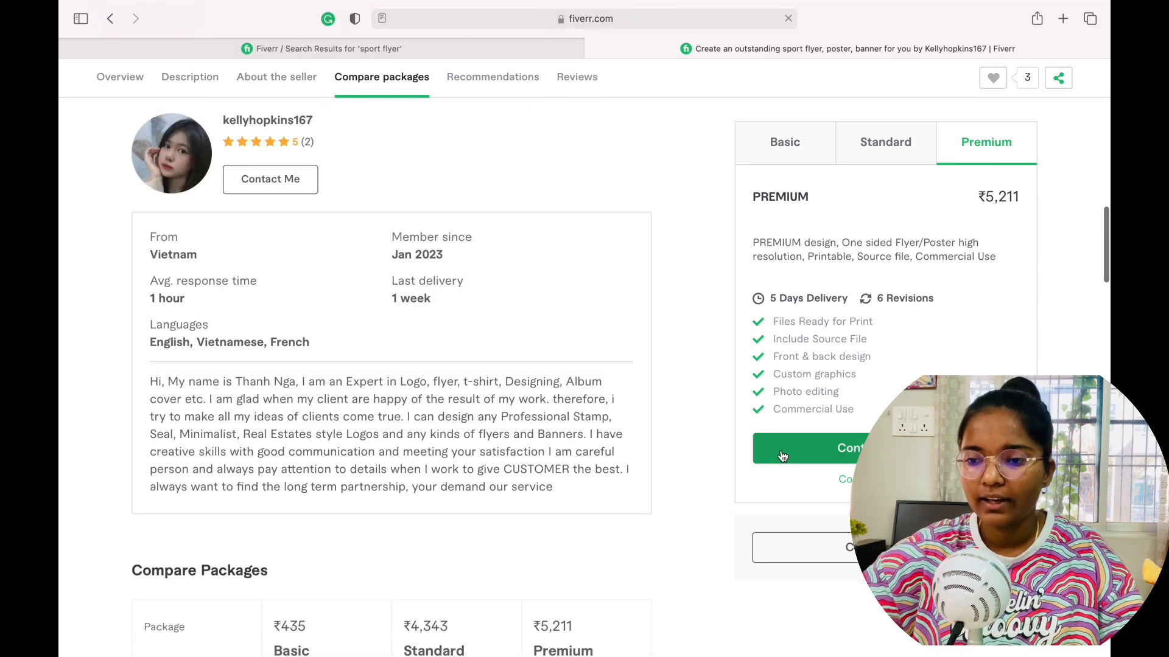
scroll(209, 384, "down", 1)
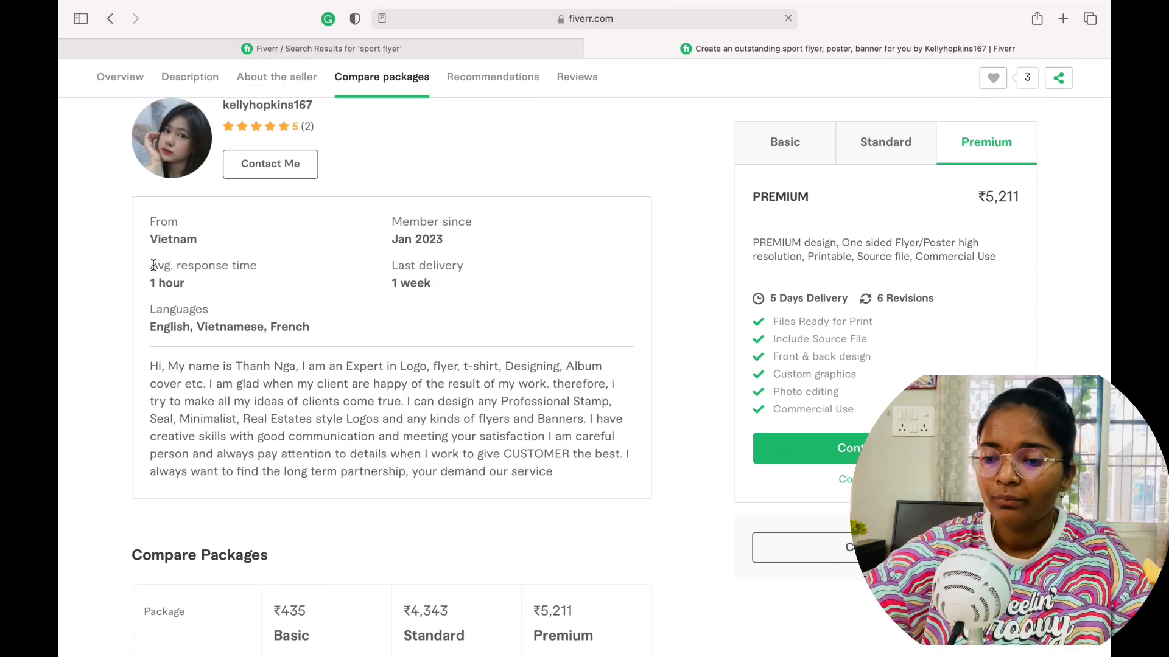
scroll(274, 311, "down", 20)
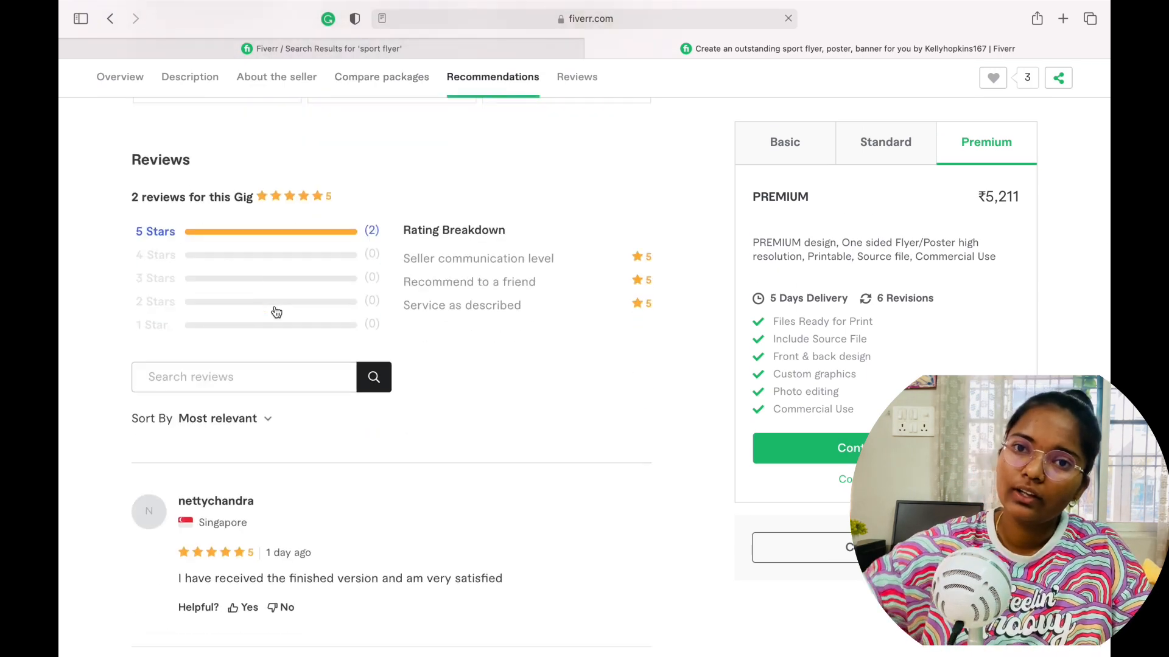
scroll(275, 306, "down", 5)
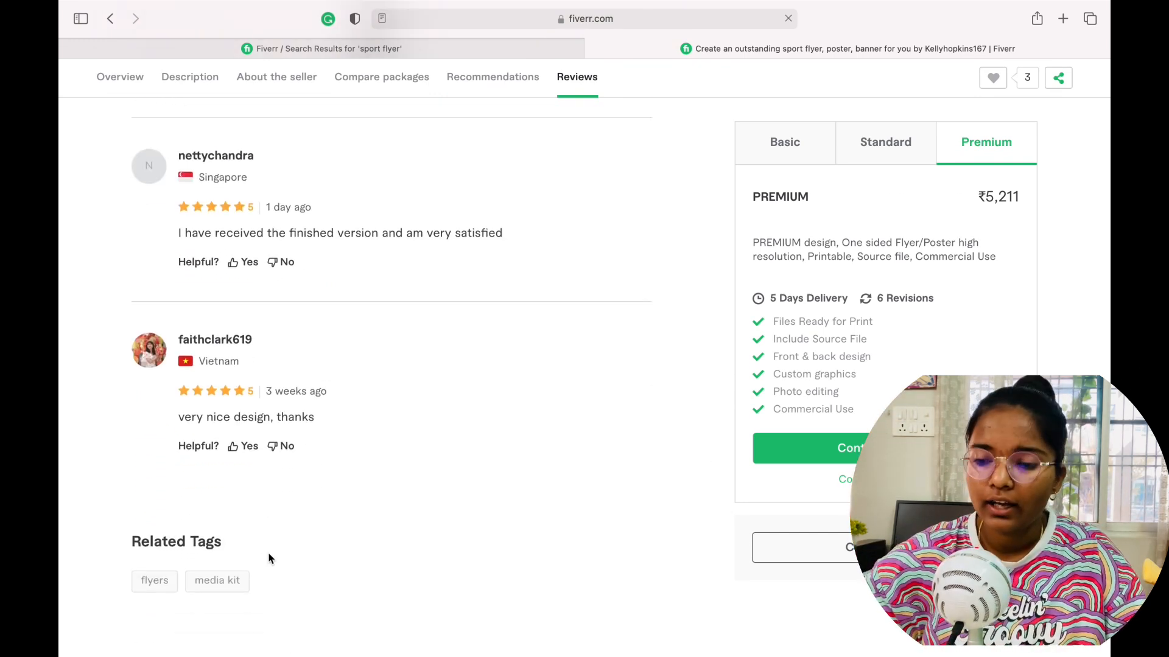
scroll(210, 457, "up", 1)
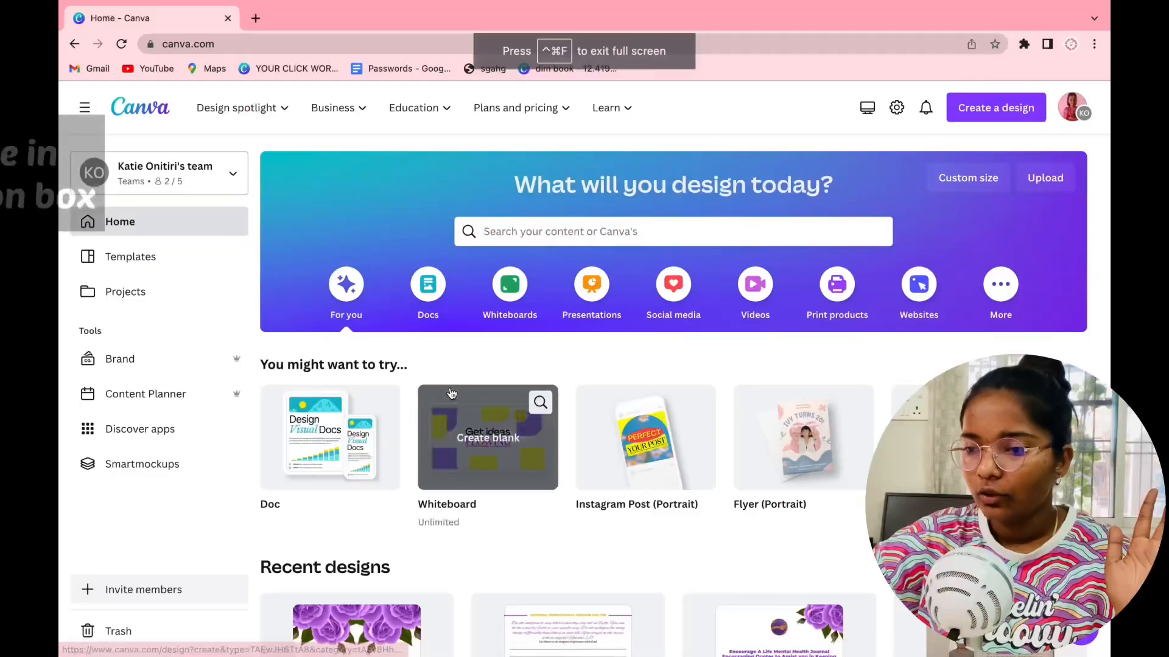
- Switch to Canva, search the templates for "flyer" and open the Flyer (Portrait) category
left_click(574, 230)
type("f")
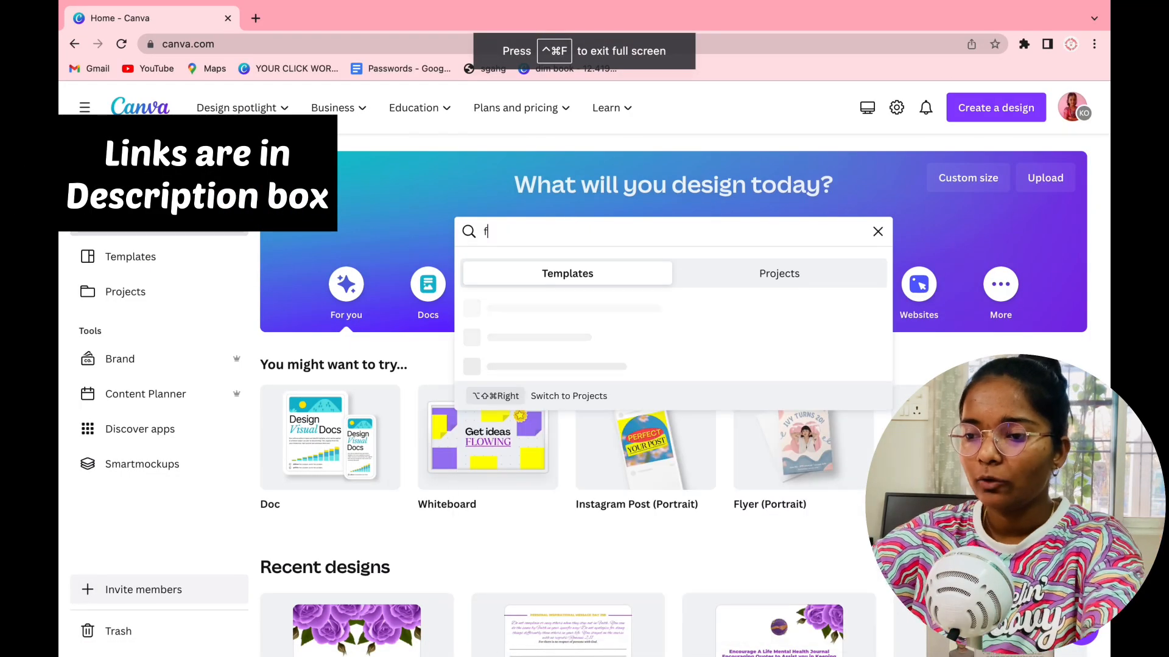
type("lyer")
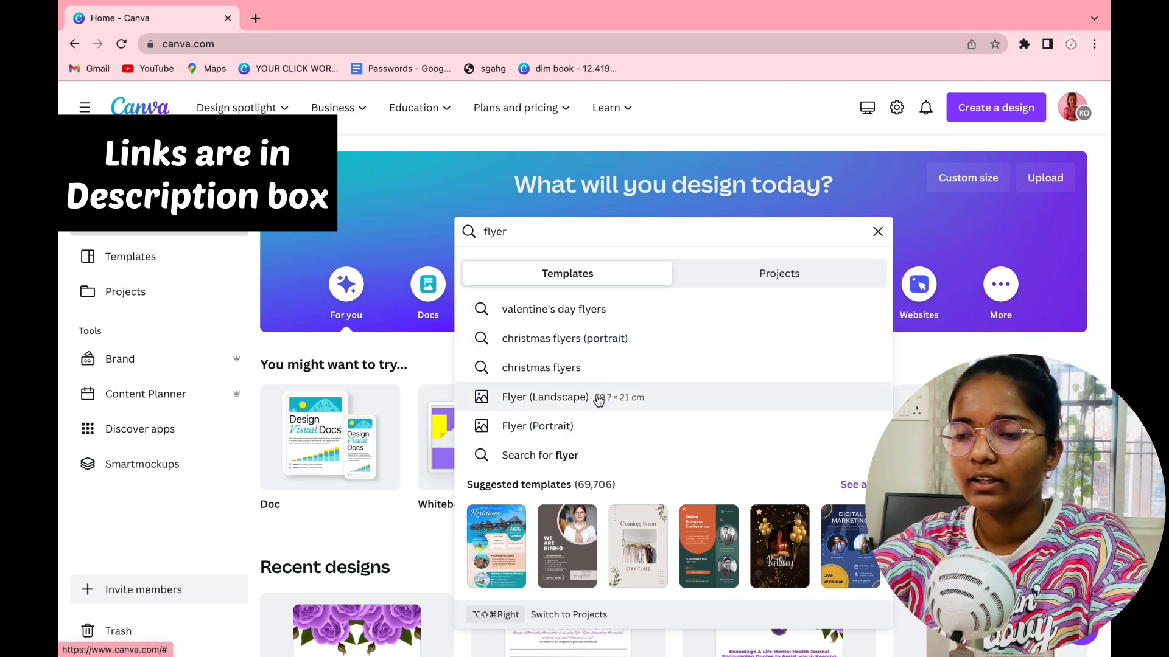
left_click(584, 425)
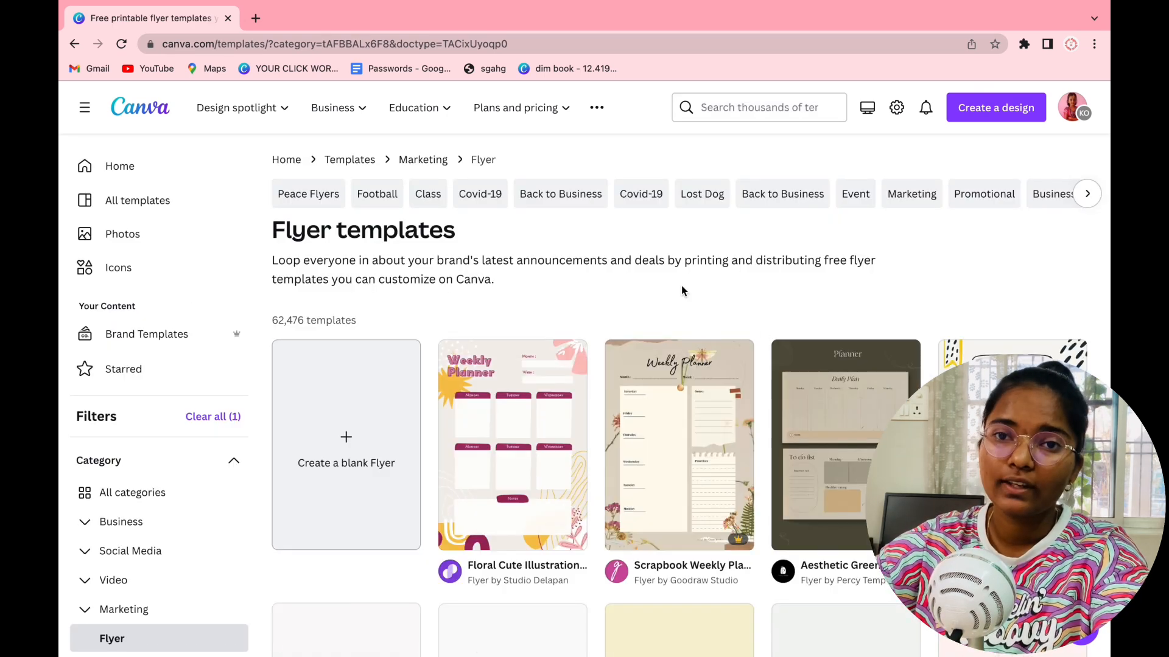
- Create a blank flyer and name the design "flyer youtube"
left_click(381, 433)
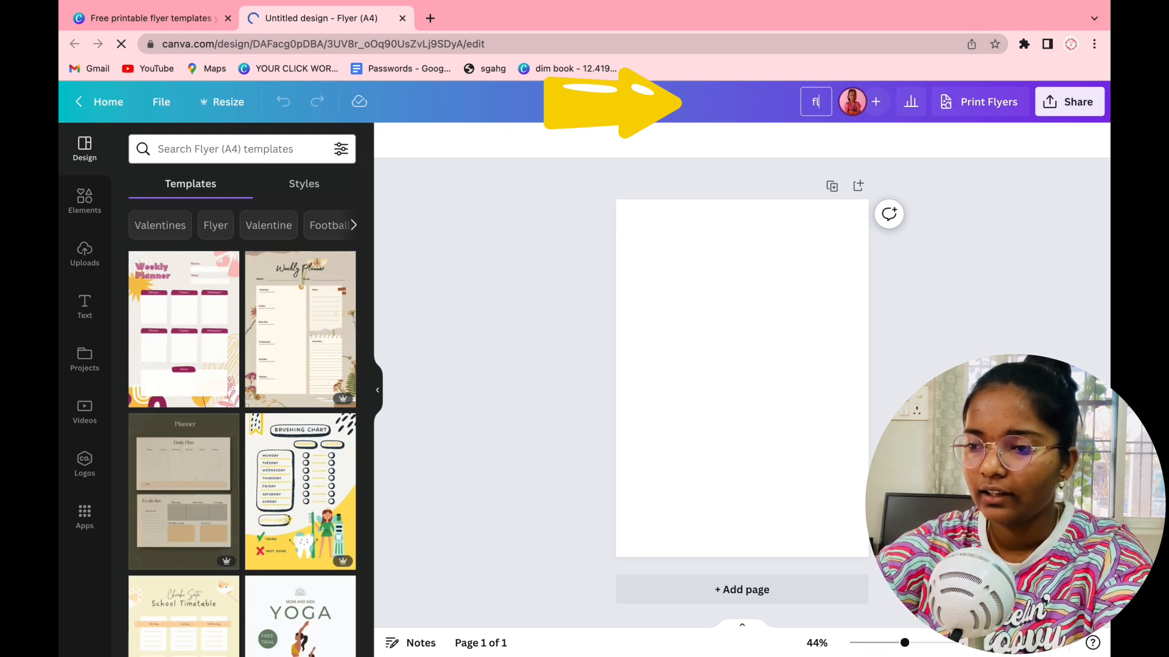
type("er youtube")
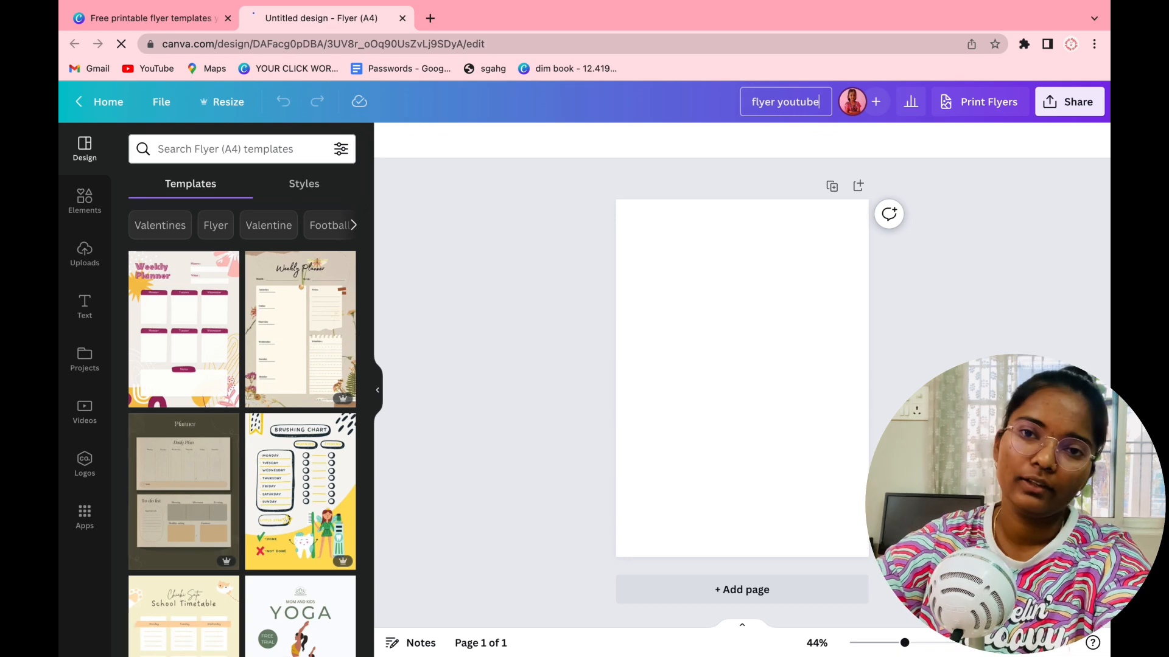
left_click(670, 280)
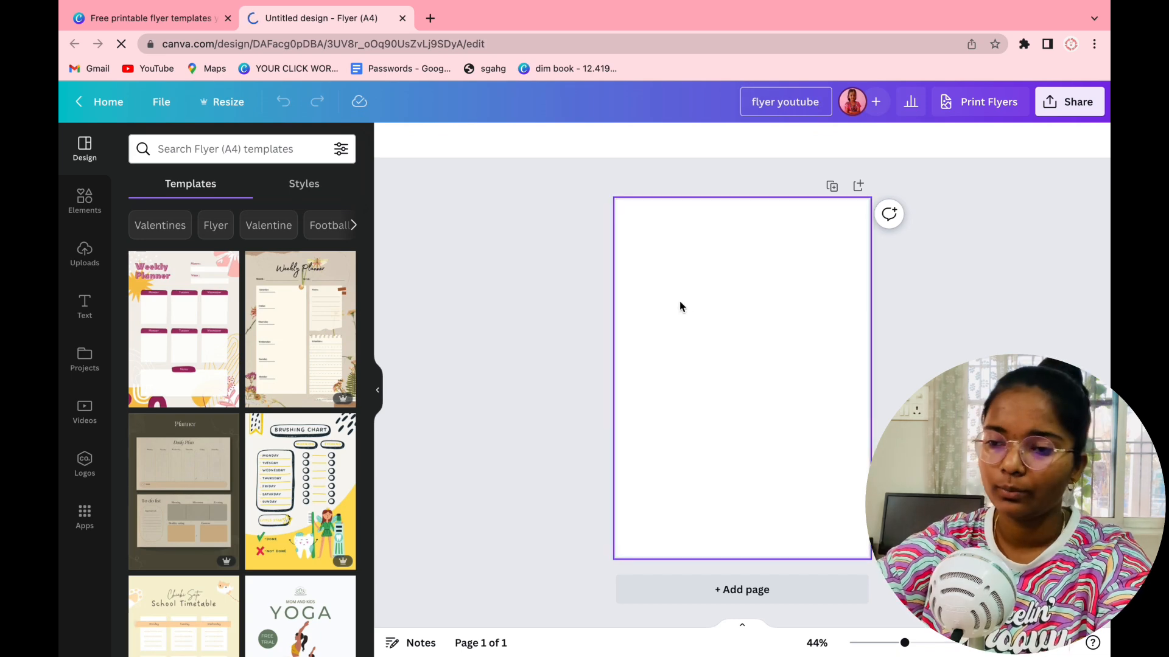
- Search the elements library for "piano"
left_click(71, 209)
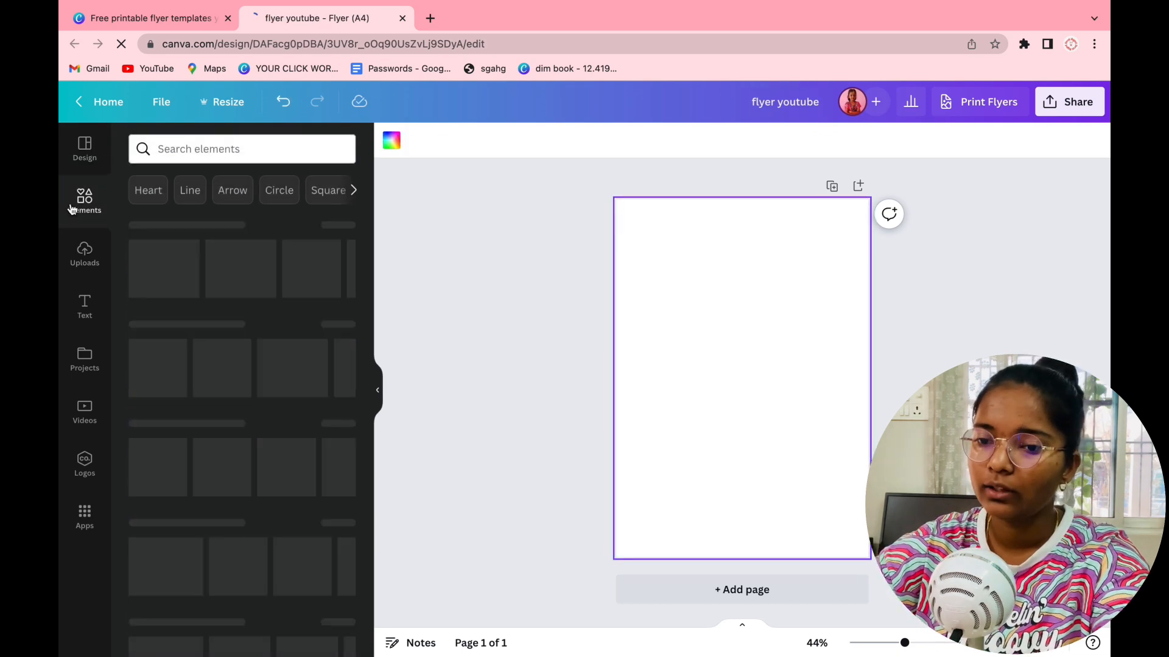
left_click(244, 151)
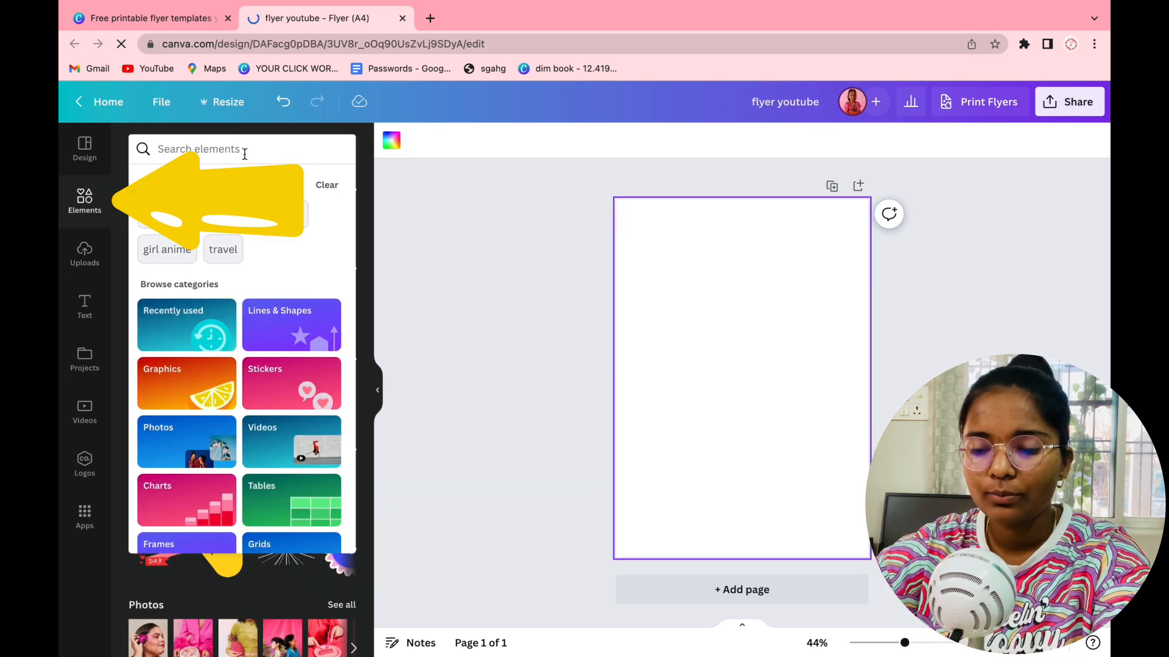
type("piano")
key("Return")
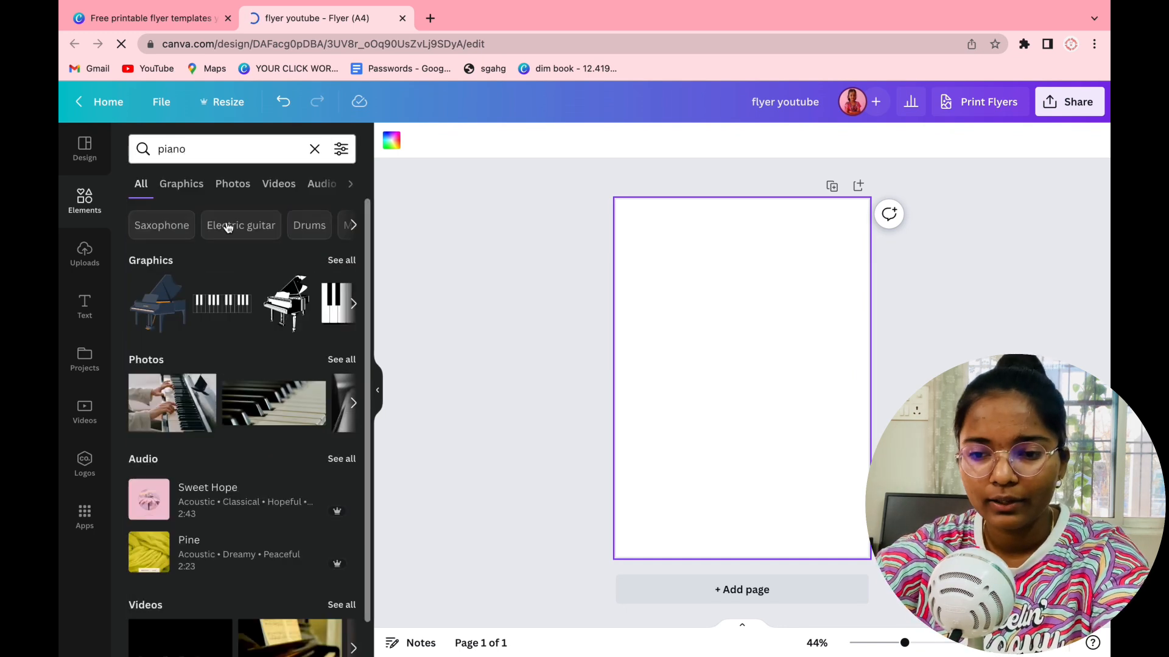
- Browse the piano photo results and add the wide, flat black-and-white keyboard image to the page
left_click(183, 185)
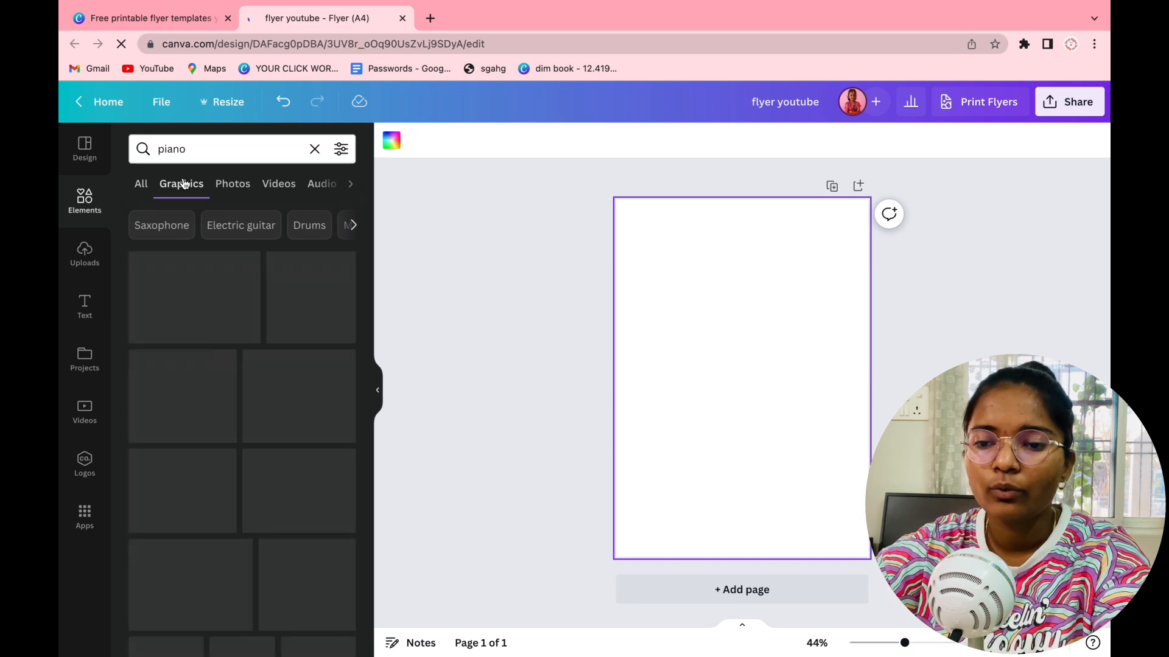
left_click(261, 194)
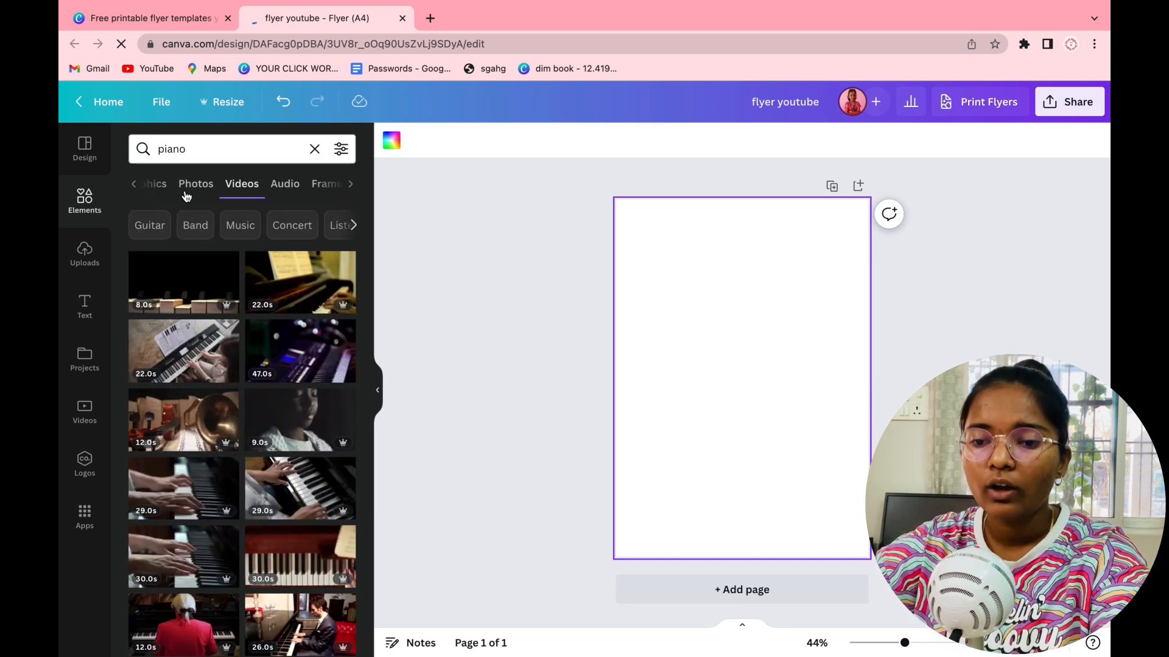
left_click(192, 184)
scroll(224, 437, "down", 1)
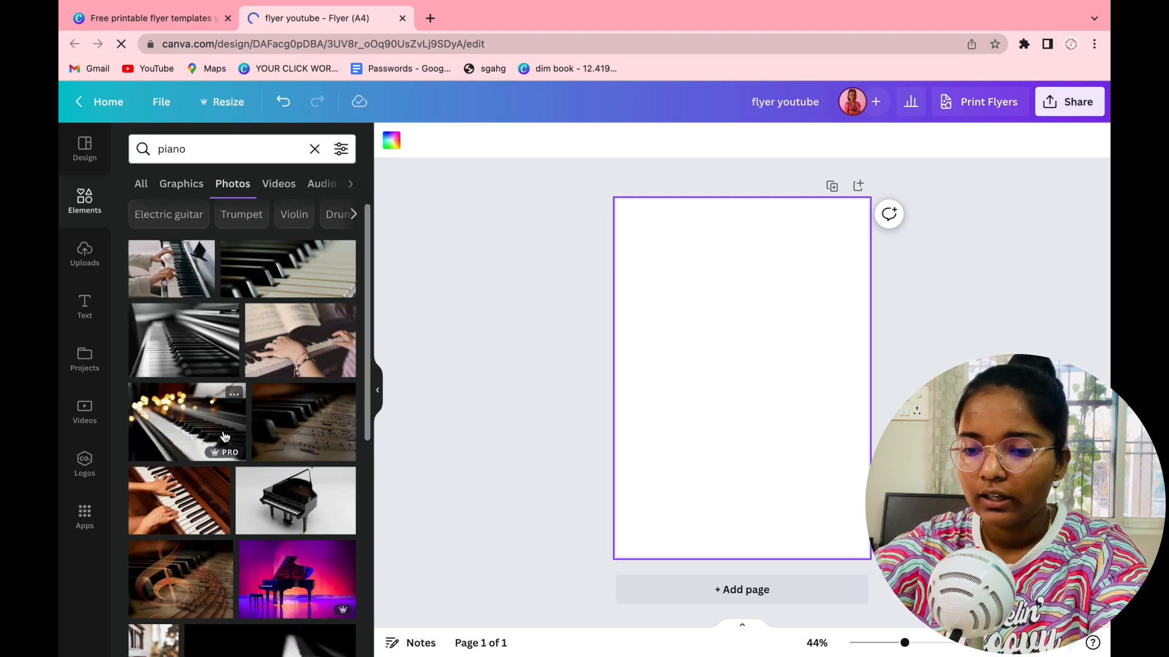
scroll(225, 437, "down", 5)
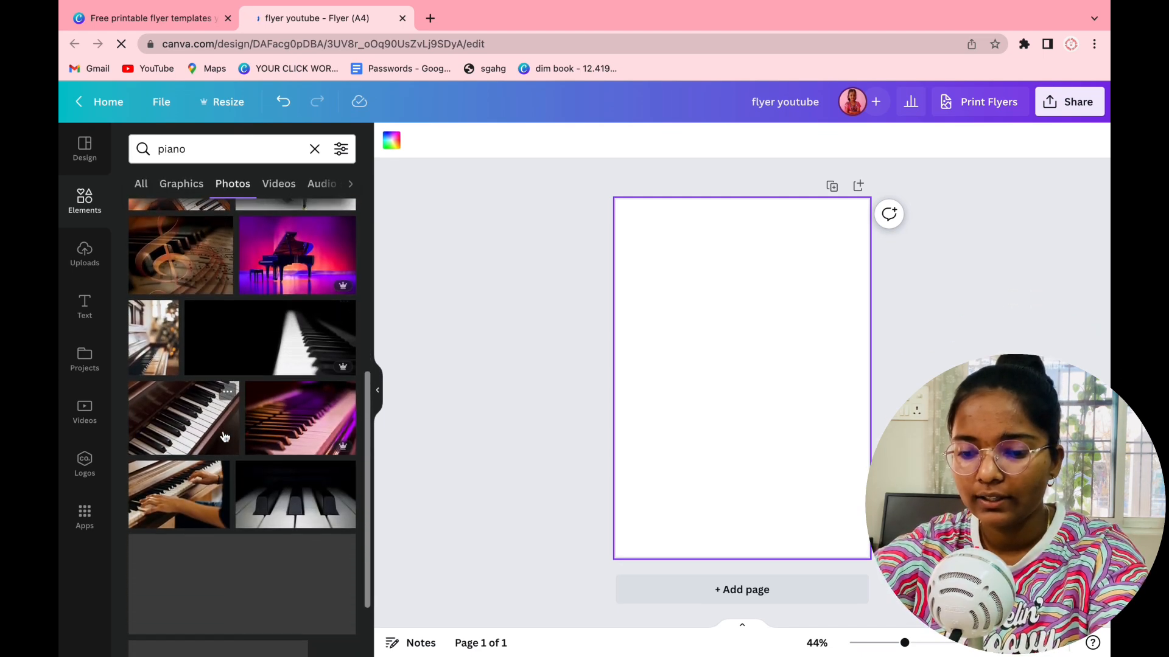
scroll(224, 436, "down", 4)
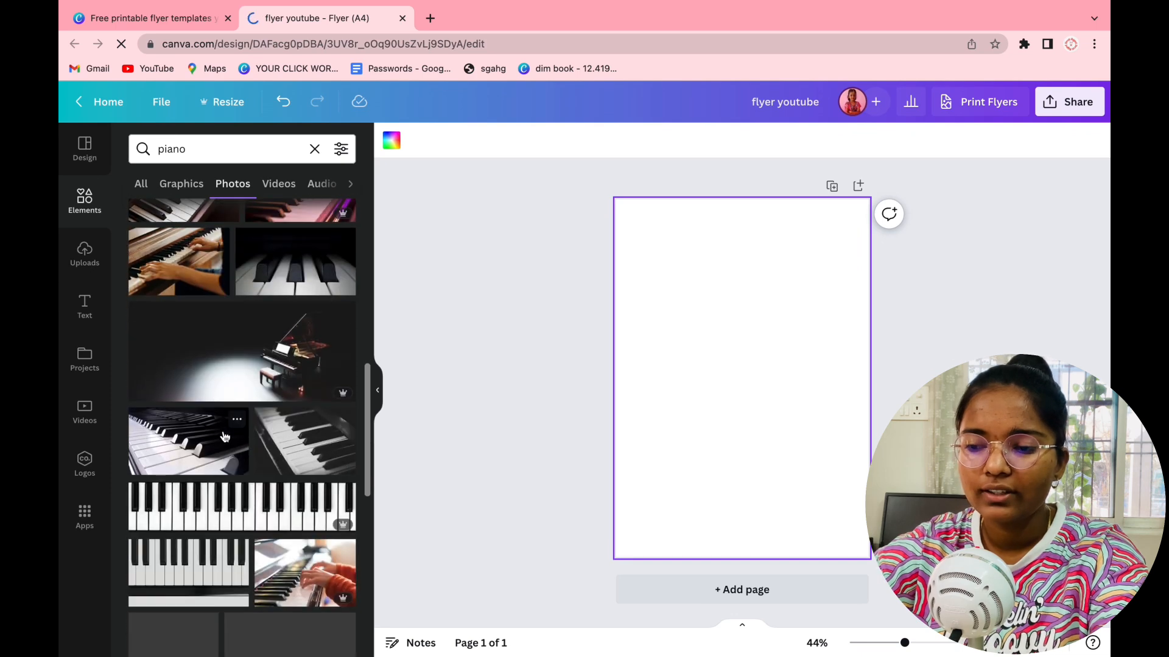
scroll(225, 437, "down", 1)
left_click(210, 493)
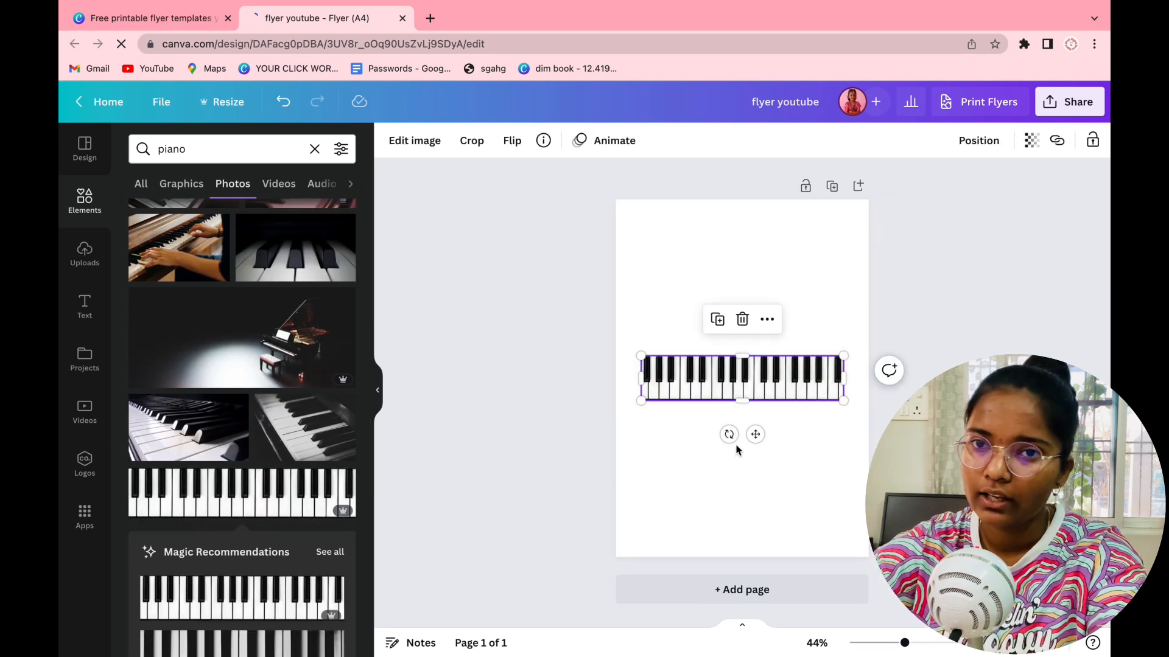
- Rotate the keyboard image to vertical, enlarge it to the full page height and align it to the page's left edge
left_click_drag(729, 434, 816, 394)
left_click_drag(716, 279, 646, 221)
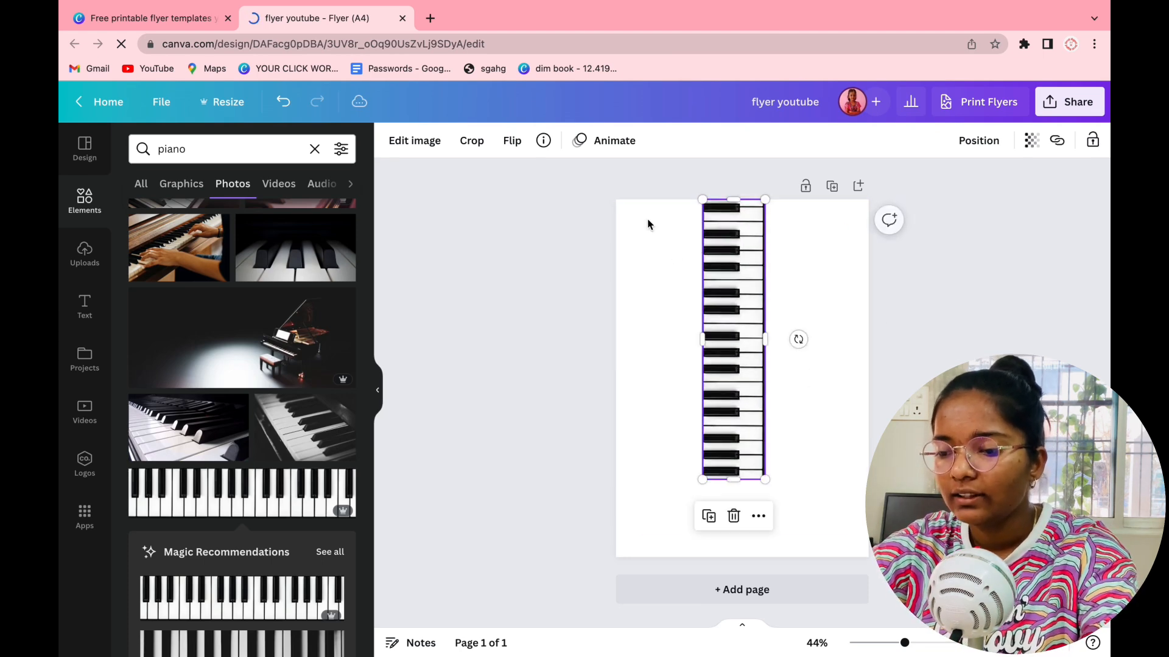
left_click_drag(764, 478, 810, 553)
left_click(987, 141)
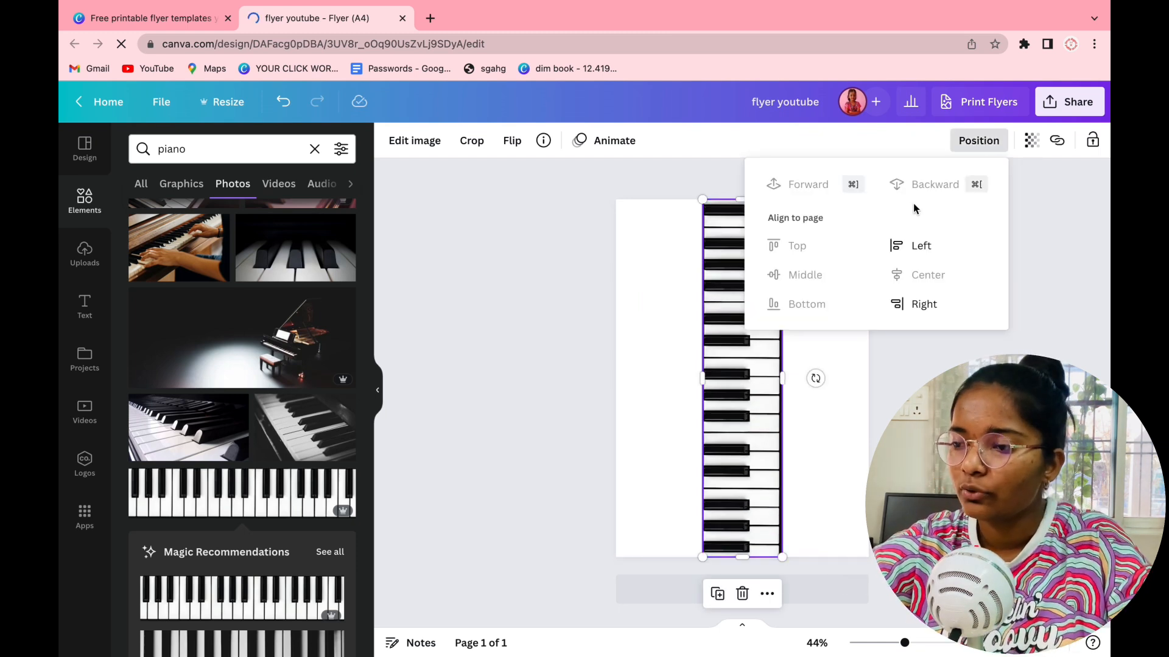
left_click(919, 248)
key("Escape")
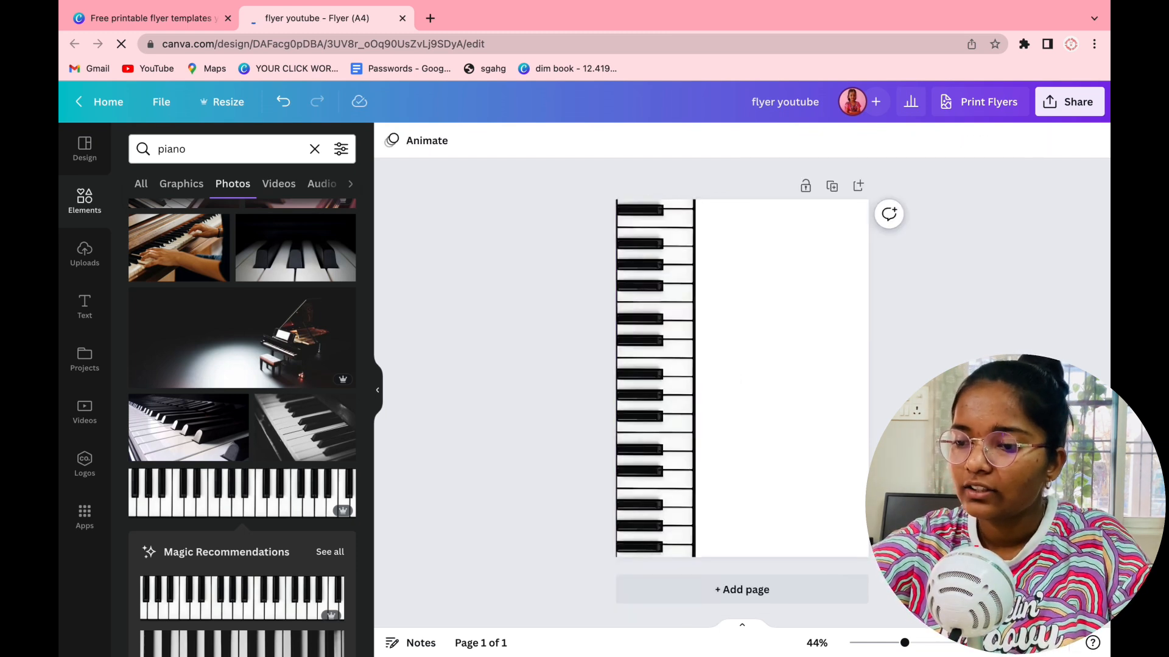
- Add a Glow shadow to the vertical piano keyboard image
left_click(671, 369)
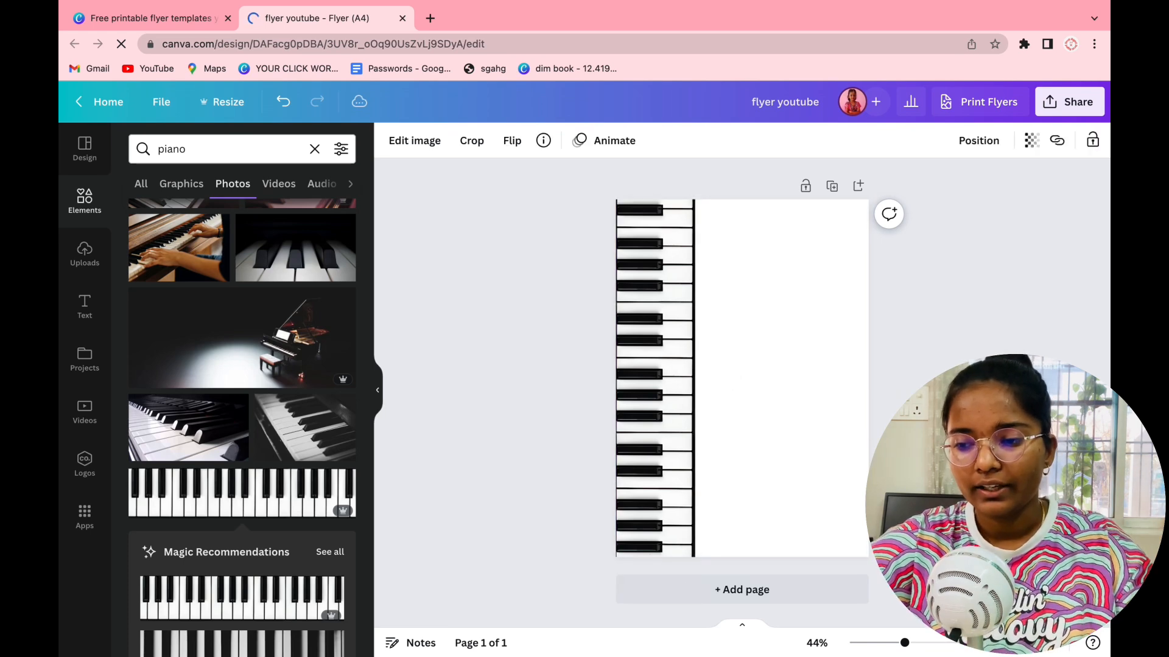
left_click(747, 352)
left_click(677, 355)
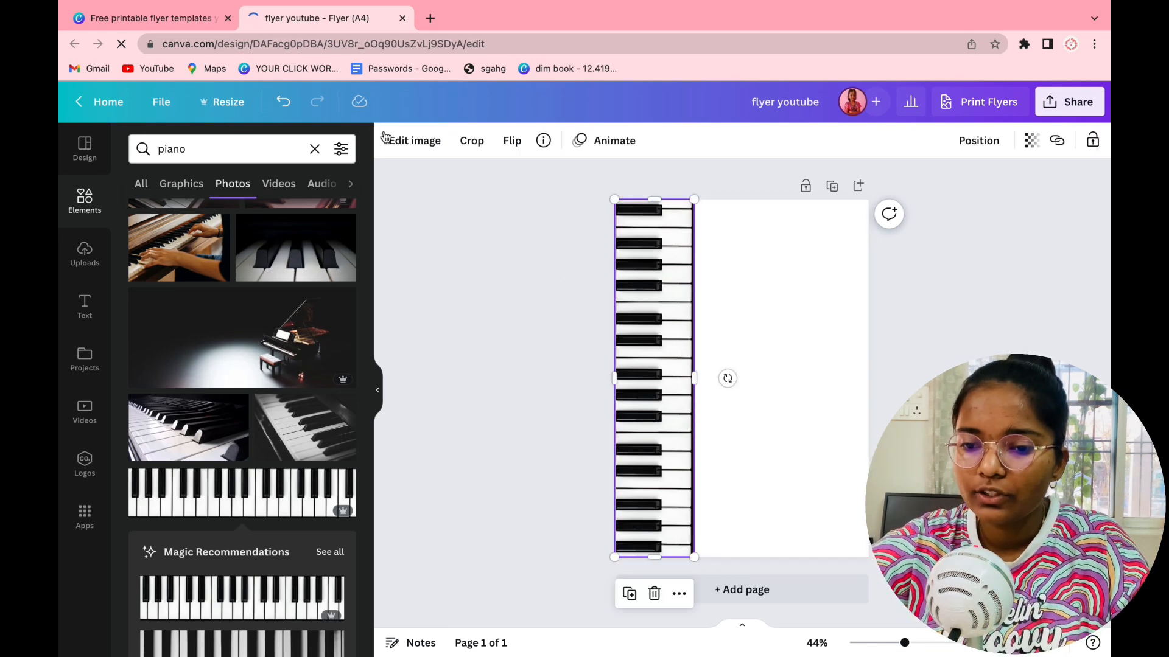
left_click(383, 138)
scroll(198, 363, "down", 5)
scroll(246, 496, "down", 4)
scroll(158, 599, "down", 3)
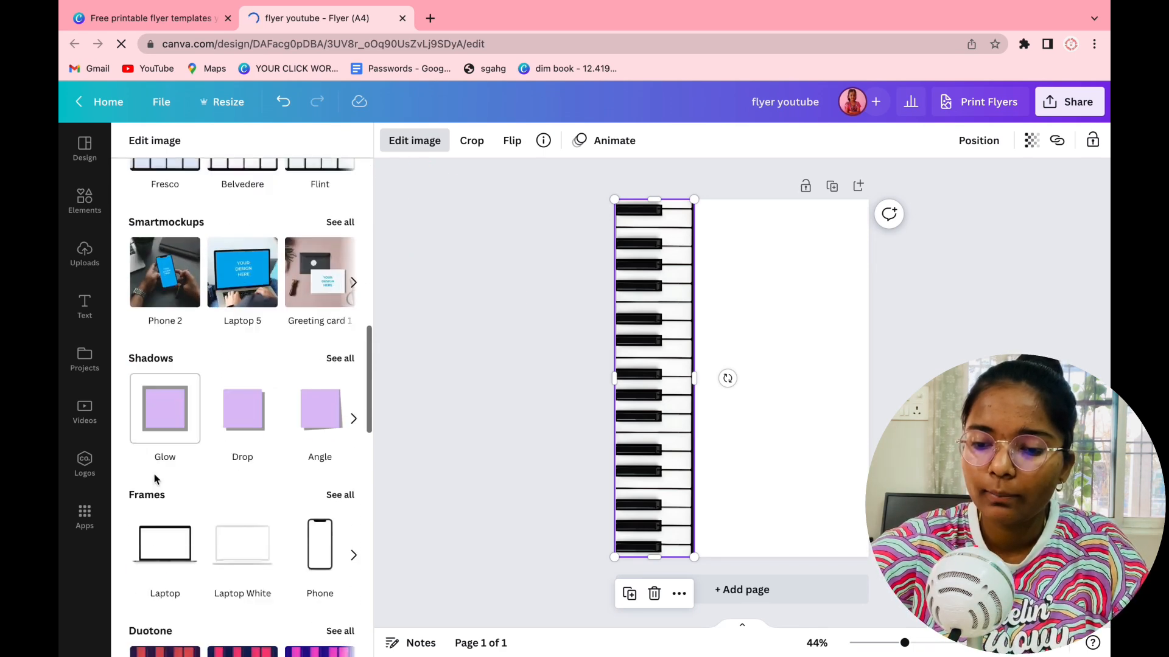
left_click(165, 412)
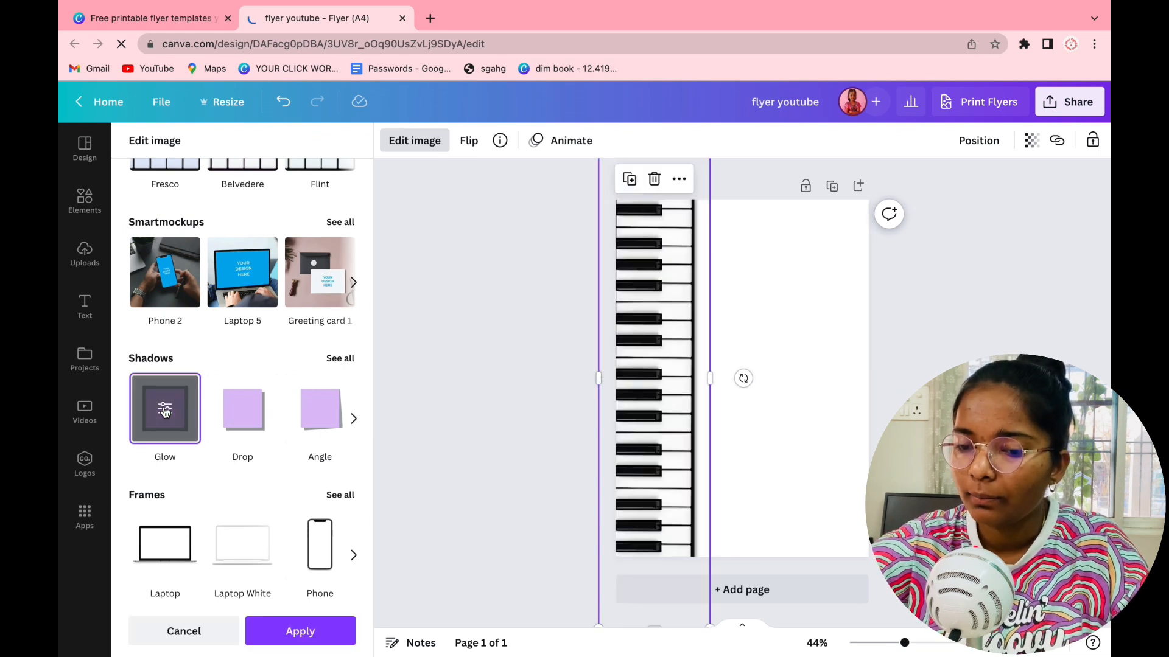
- Set the glow's transparency to 68 and its blur to 10, and apply the shadow to the keyboard image
left_click(167, 414)
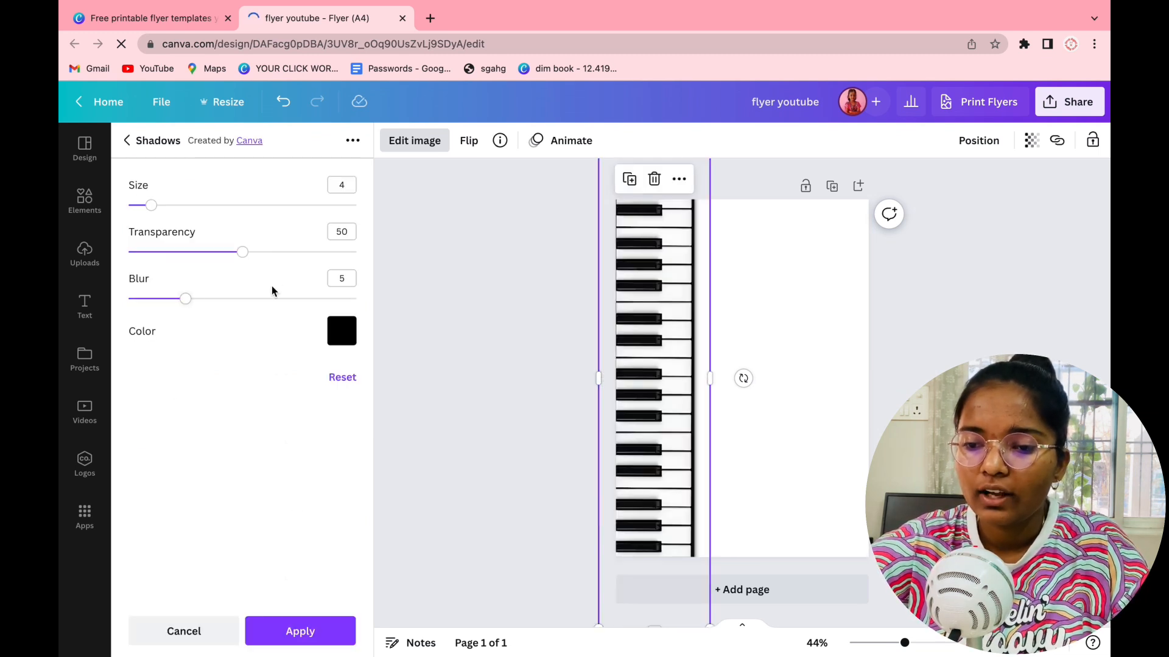
left_click_drag(288, 252, 283, 254)
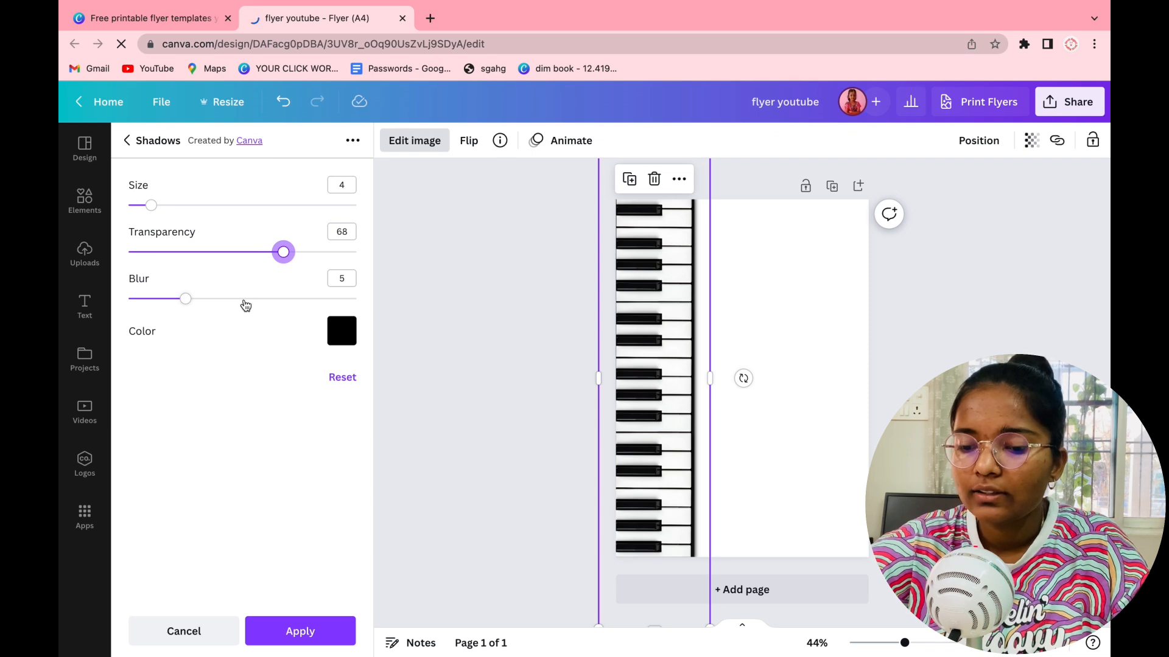
left_click_drag(245, 305, 239, 305)
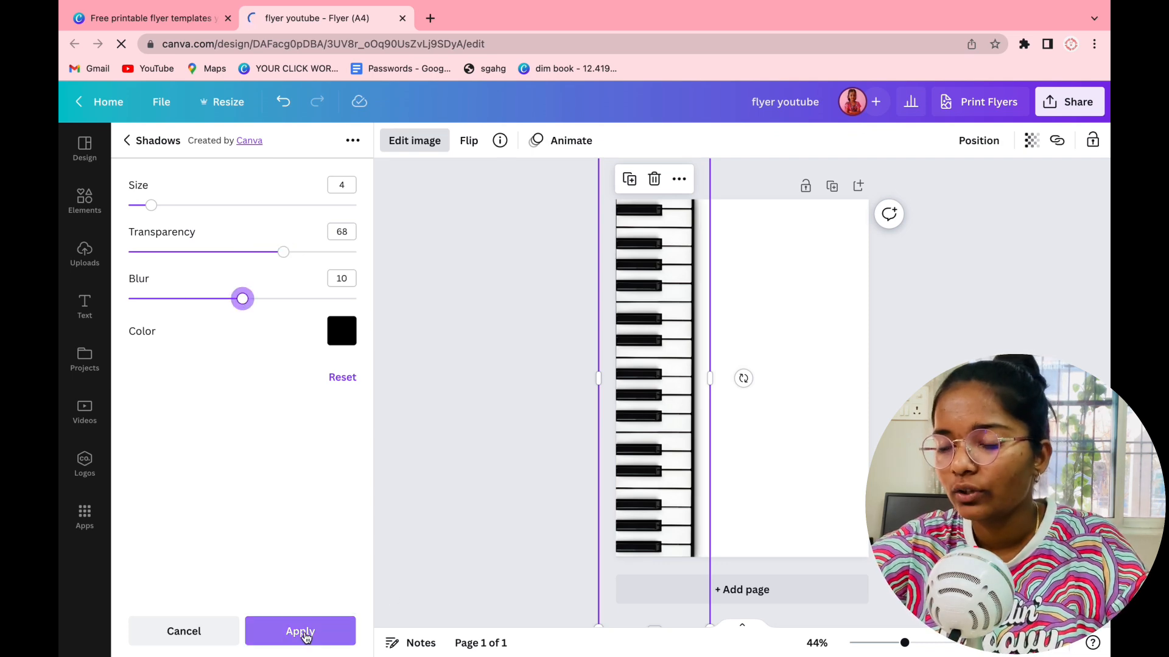
left_click(307, 636)
left_click(459, 513)
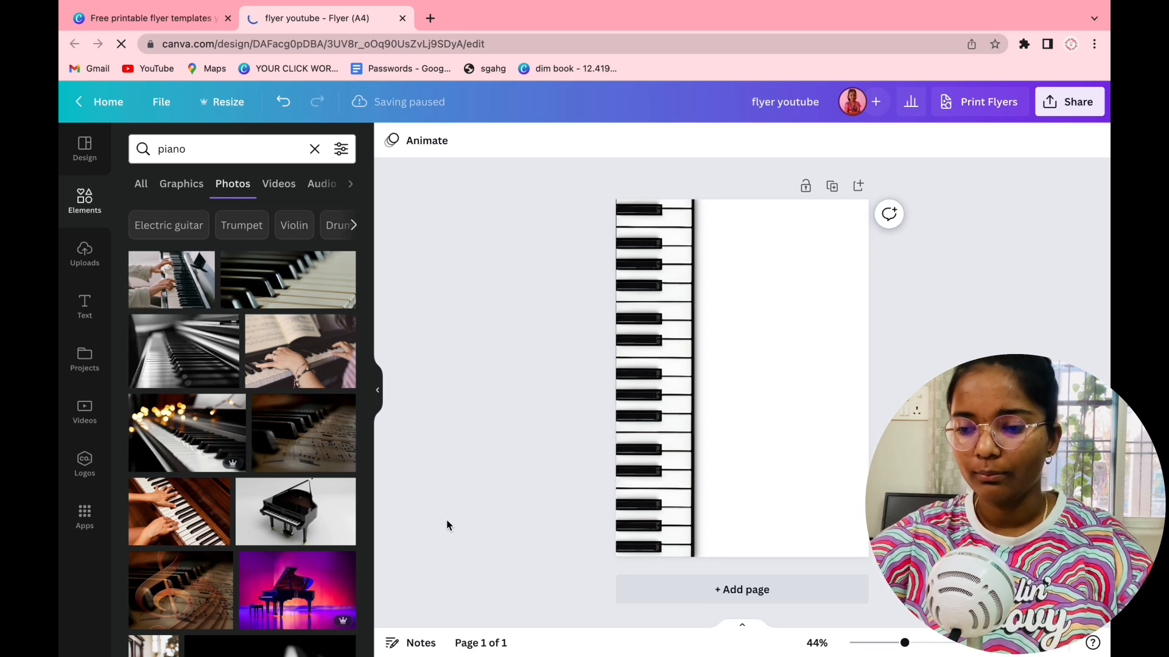
- Add a heading to the page and replace its text with "Tune"
left_click(84, 310)
left_click(212, 253)
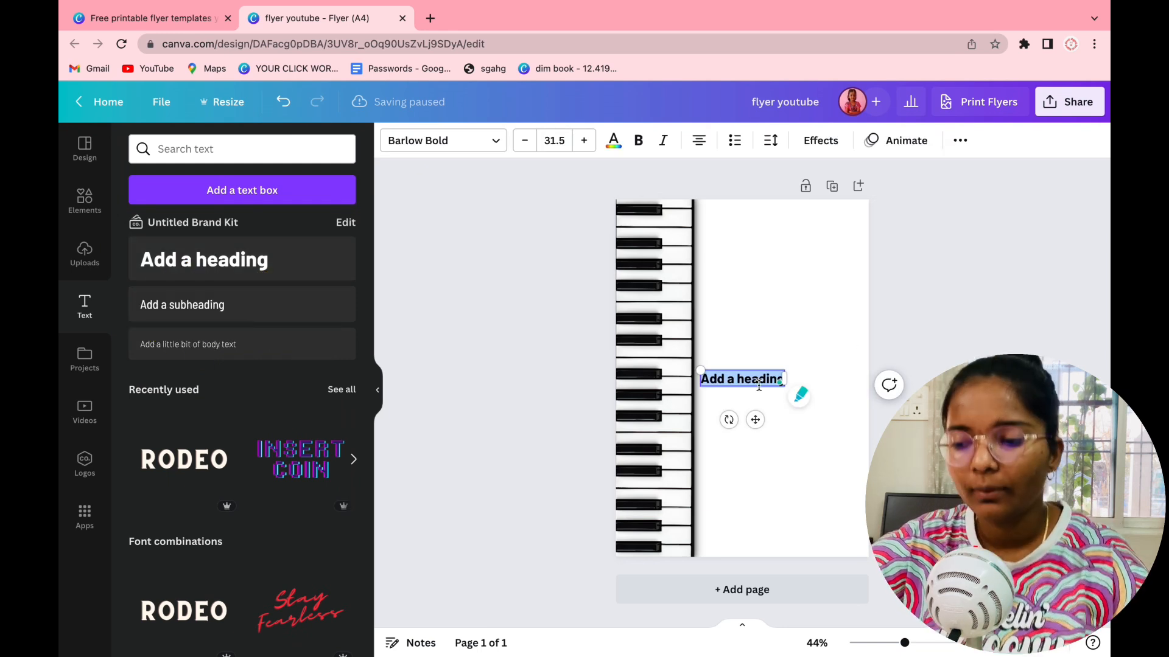
key("BackSpace")
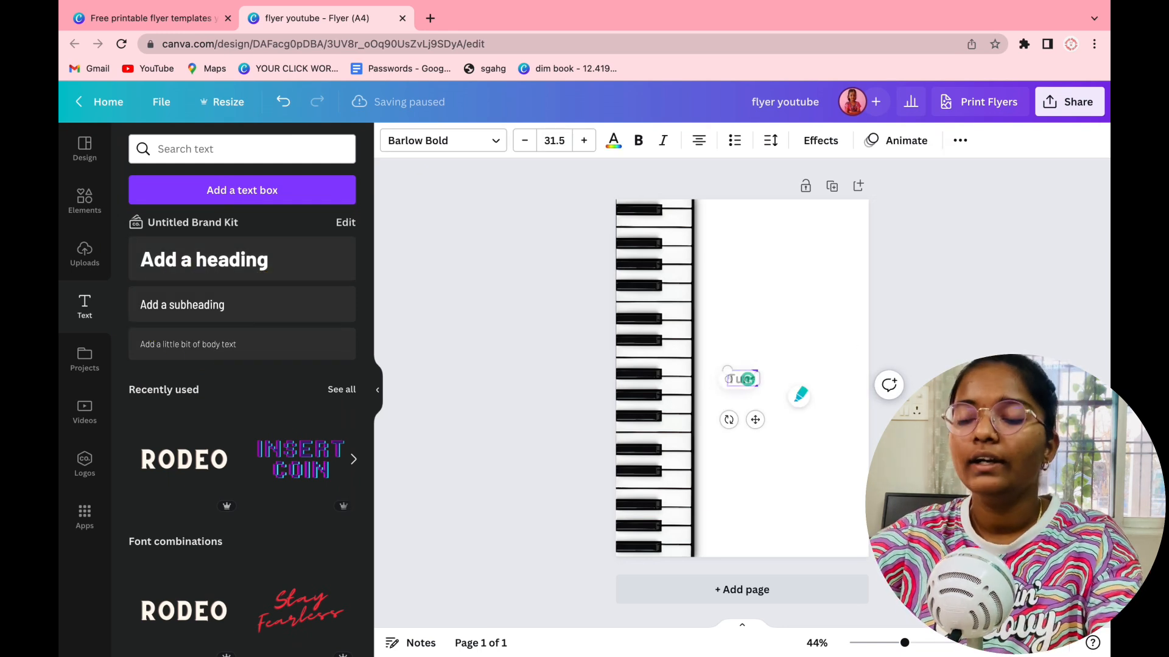
left_click(765, 383)
- Enlarge the "Tune" heading to size 139, place it in the upper white area beside the keyboard and make it uppercase
left_click(746, 382)
left_click_drag(745, 382, 835, 324)
left_click(884, 326)
left_click(809, 278)
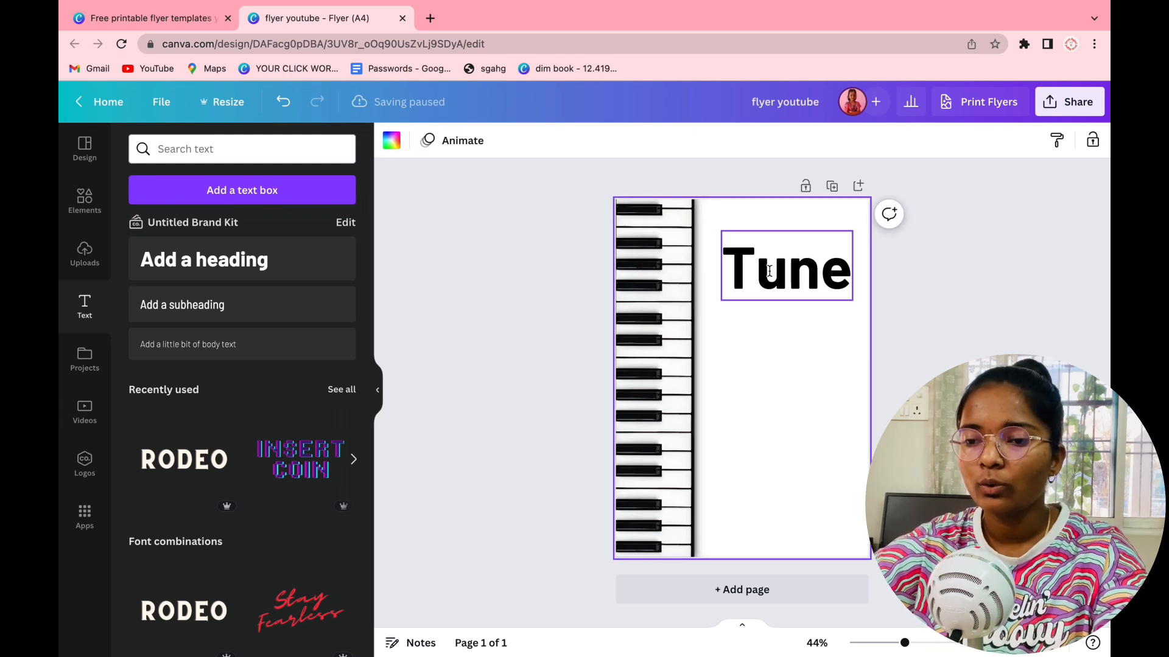
left_click(378, 393)
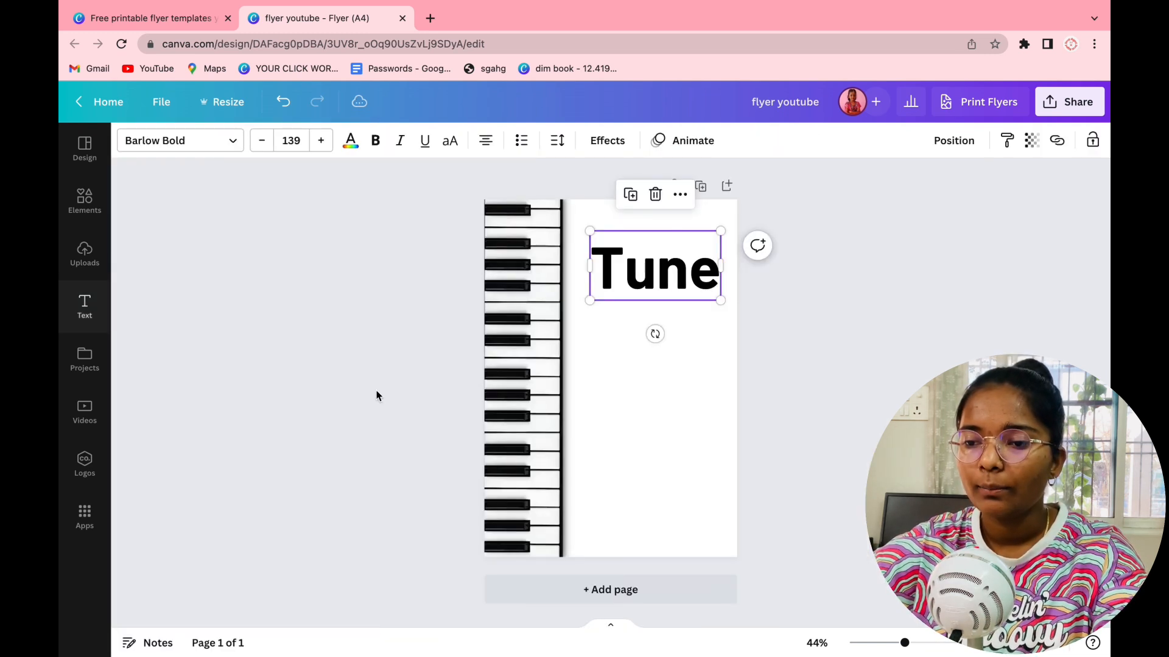
left_click(450, 142)
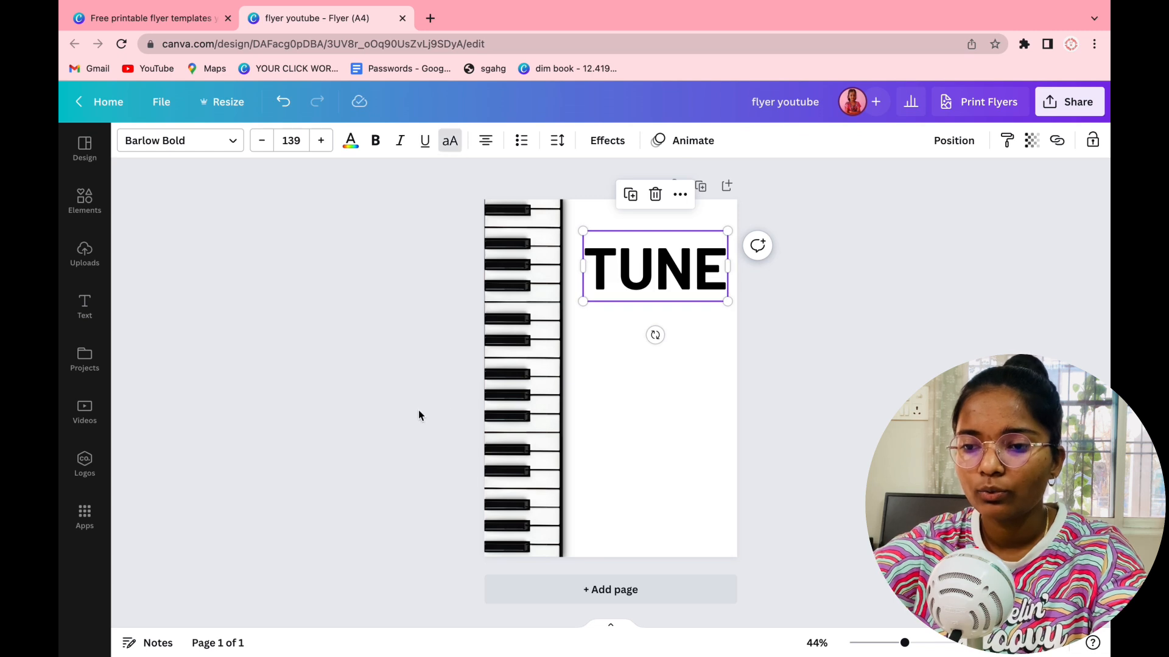
- Duplicate the TUNE heading, place the copy directly below it and change its text to "YOUR"
left_click(557, 317)
left_click(633, 289)
key("super+d")
left_click_drag(633, 289, 633, 334)
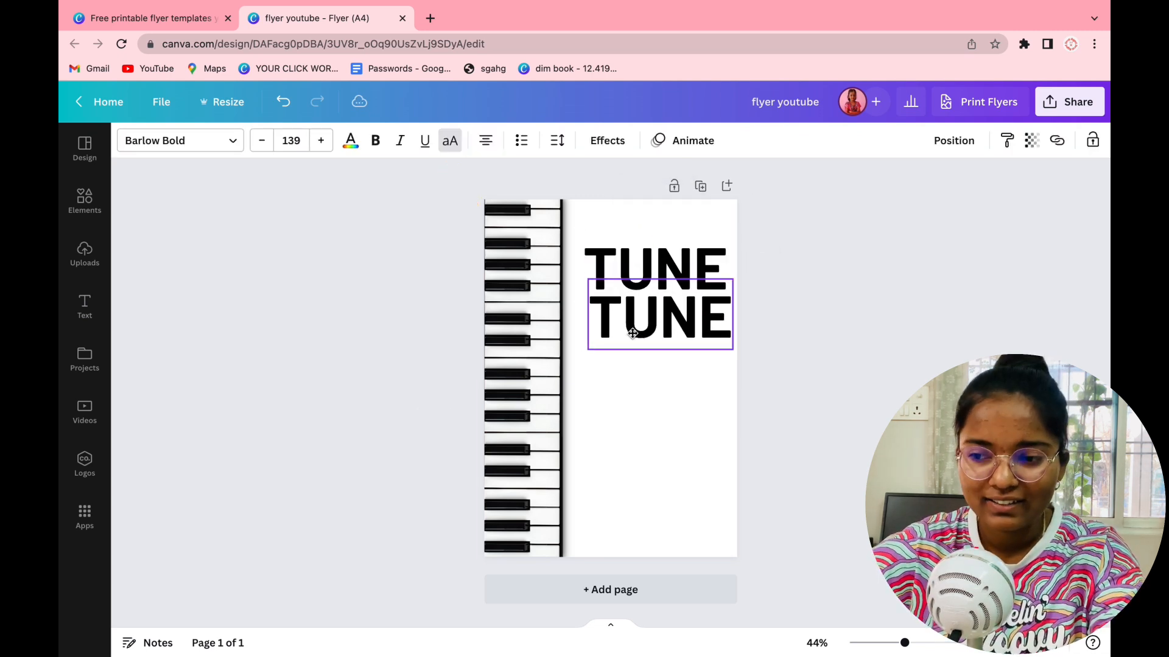
double_click(632, 333)
type("YOUR")
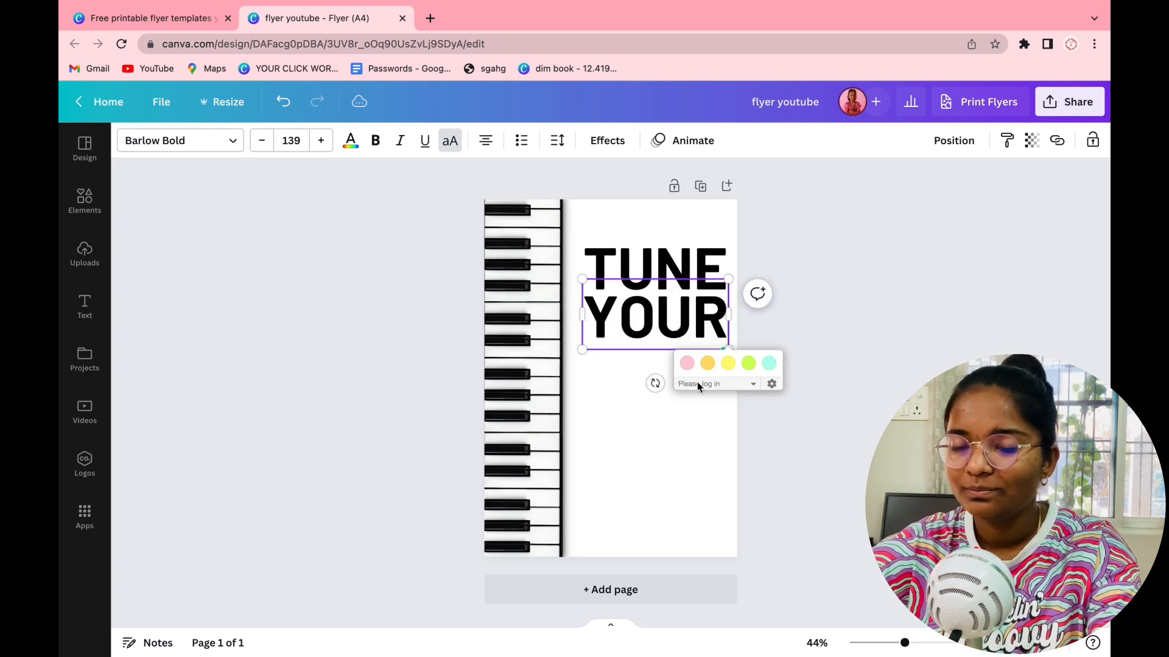
left_click(794, 413)
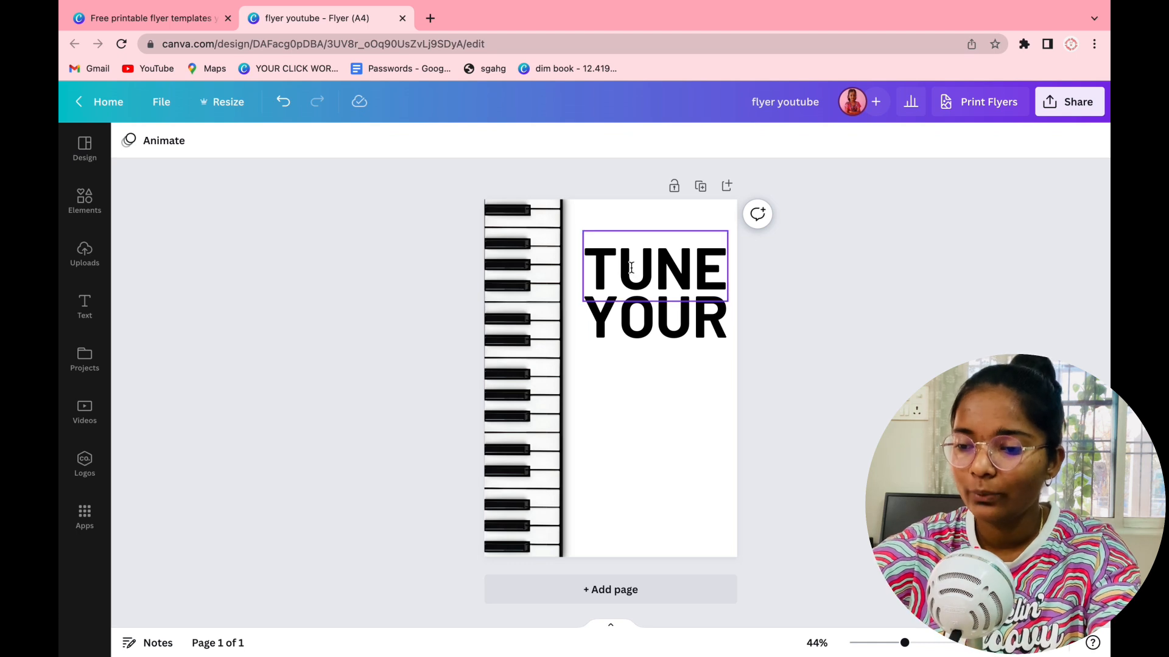
- Duplicate the YOUR line, place the copy directly below it and change its text to "PIANO"
left_click_drag(710, 341, 703, 346)
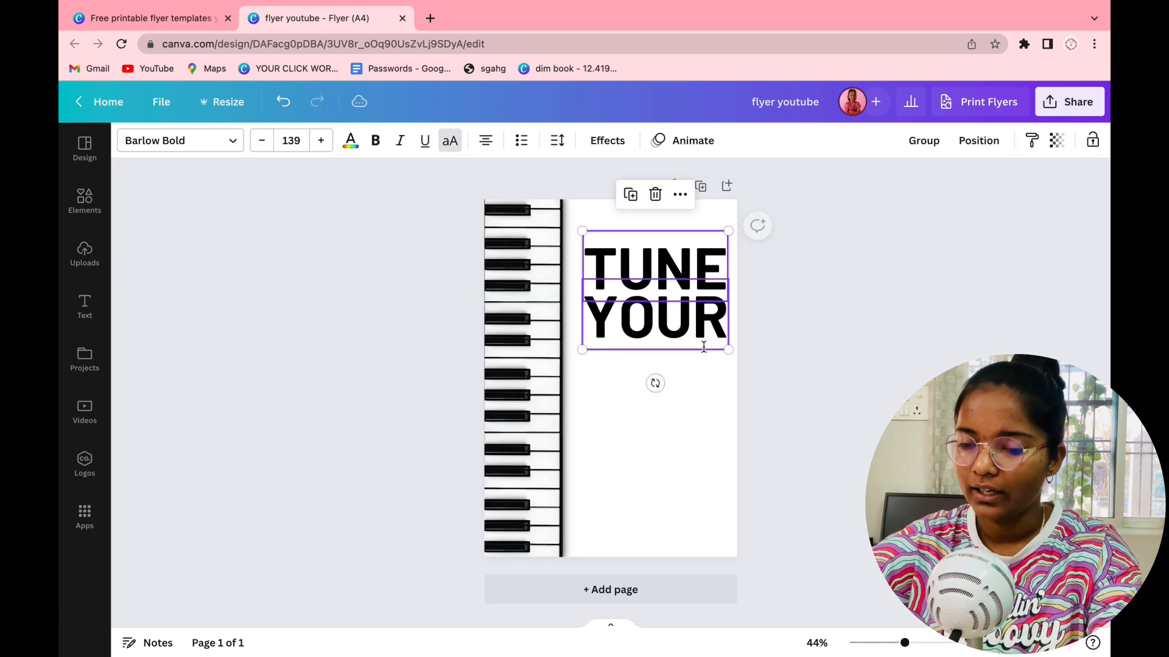
left_click(779, 290)
left_click(682, 271)
left_click(667, 322)
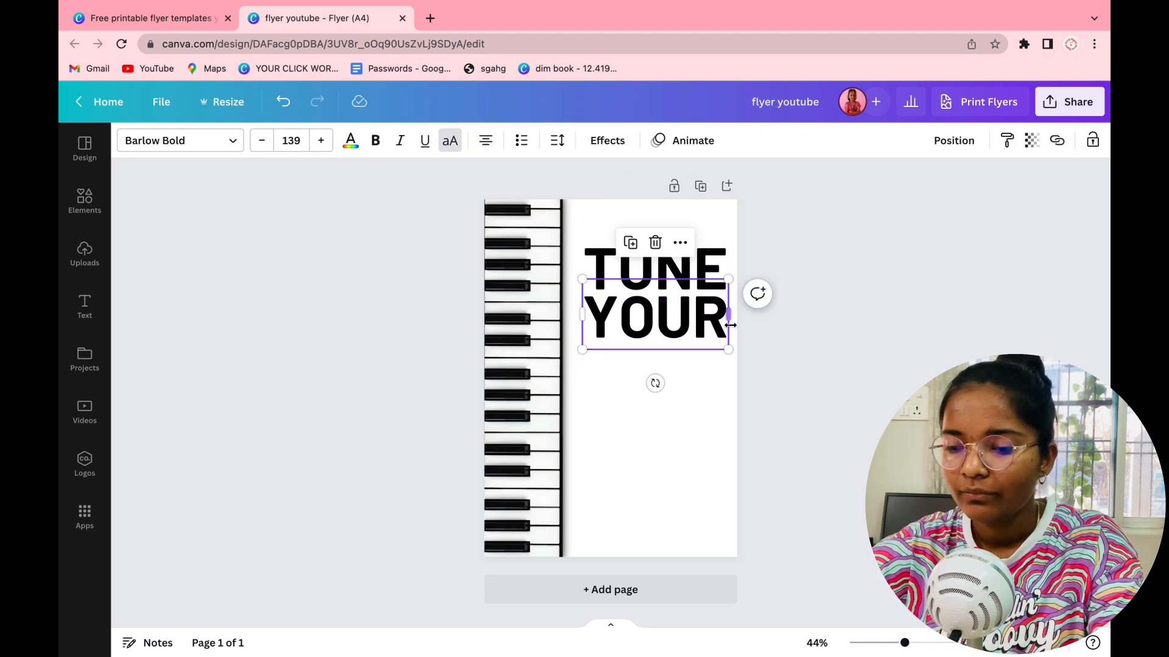
key("ctrl+d")
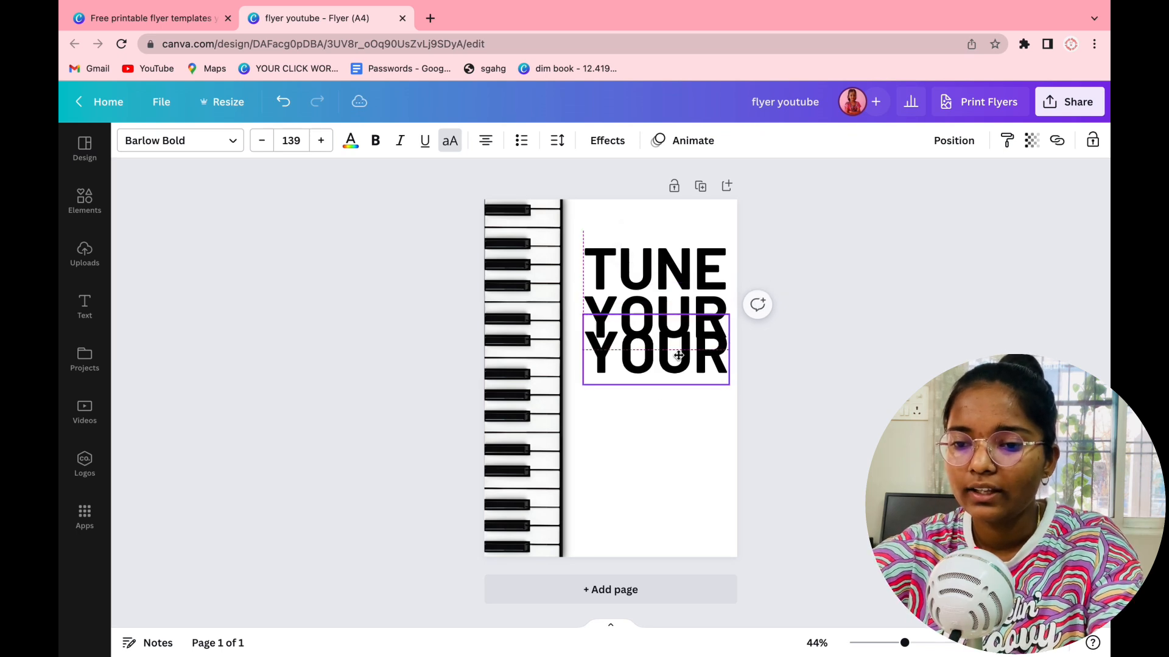
double_click(675, 361)
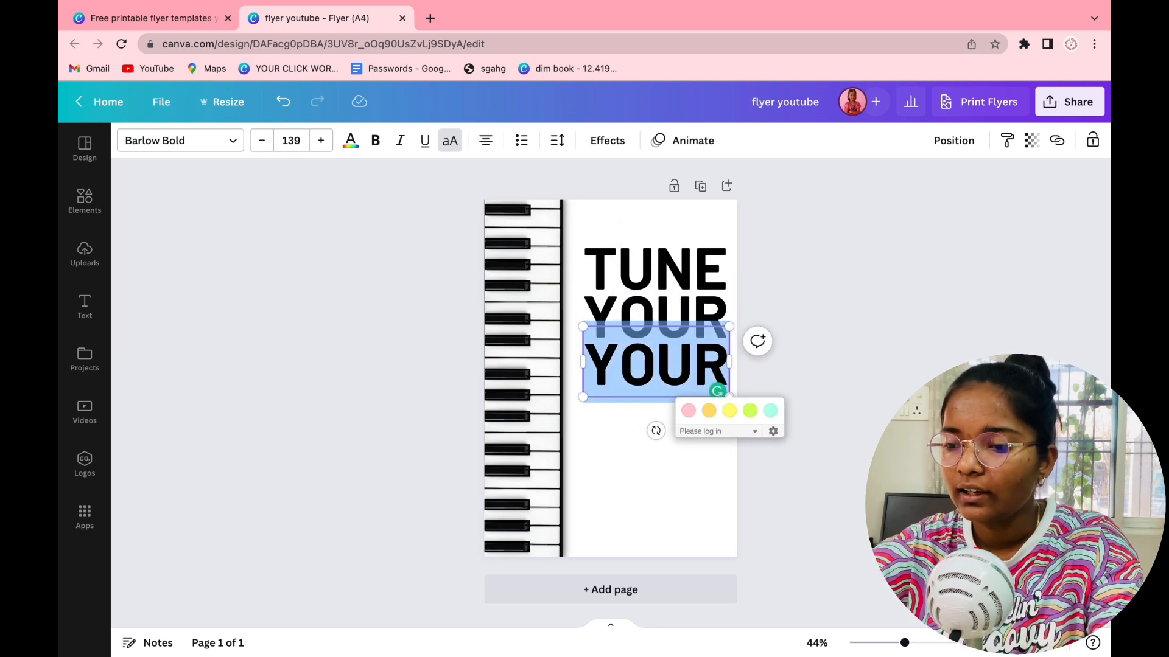
type("PIANO")
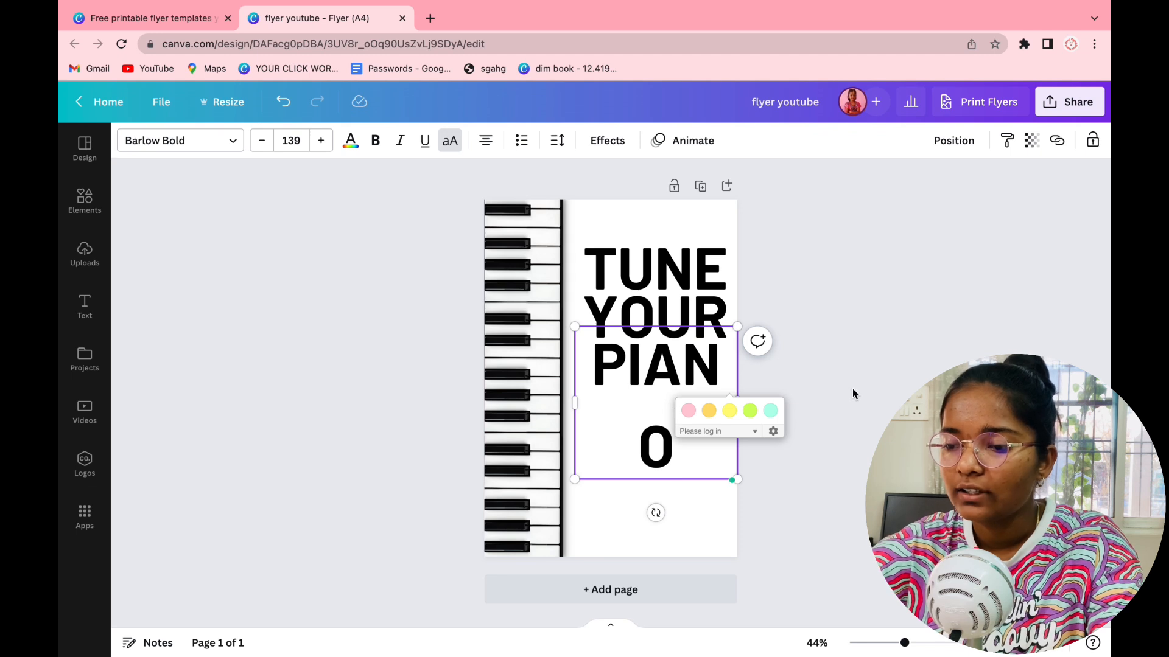
- Reduce the font size of the PIANO text to 131 so the word fits on one line
key("Escape")
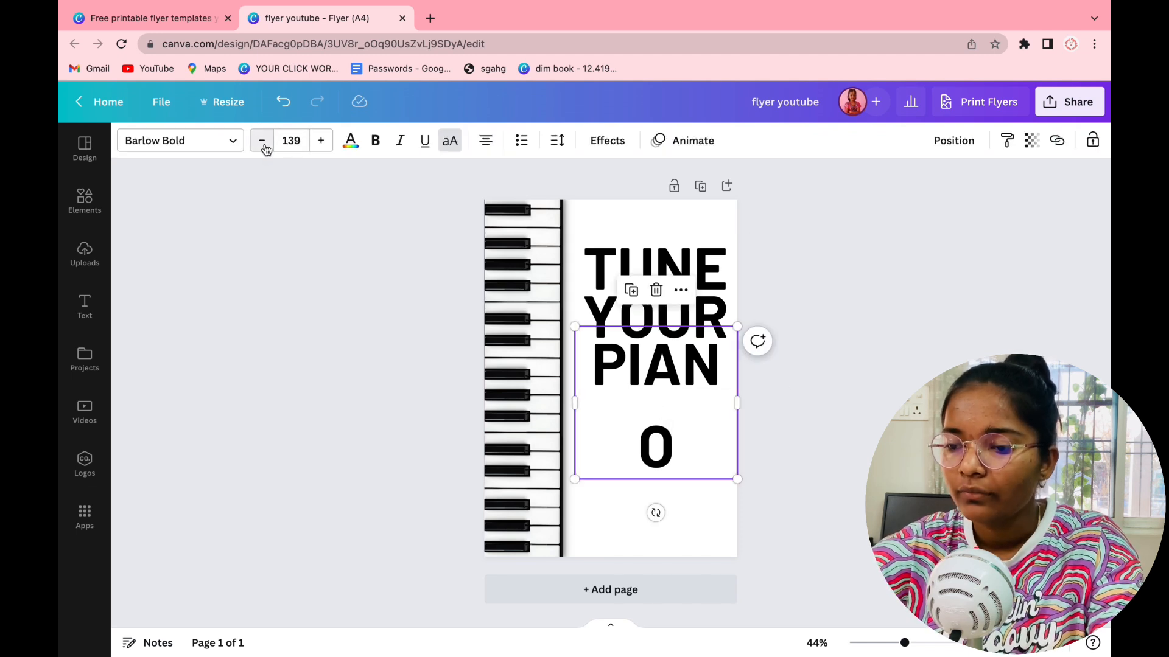
left_click(262, 141)
left_click(262, 141)
left_click(262, 141)
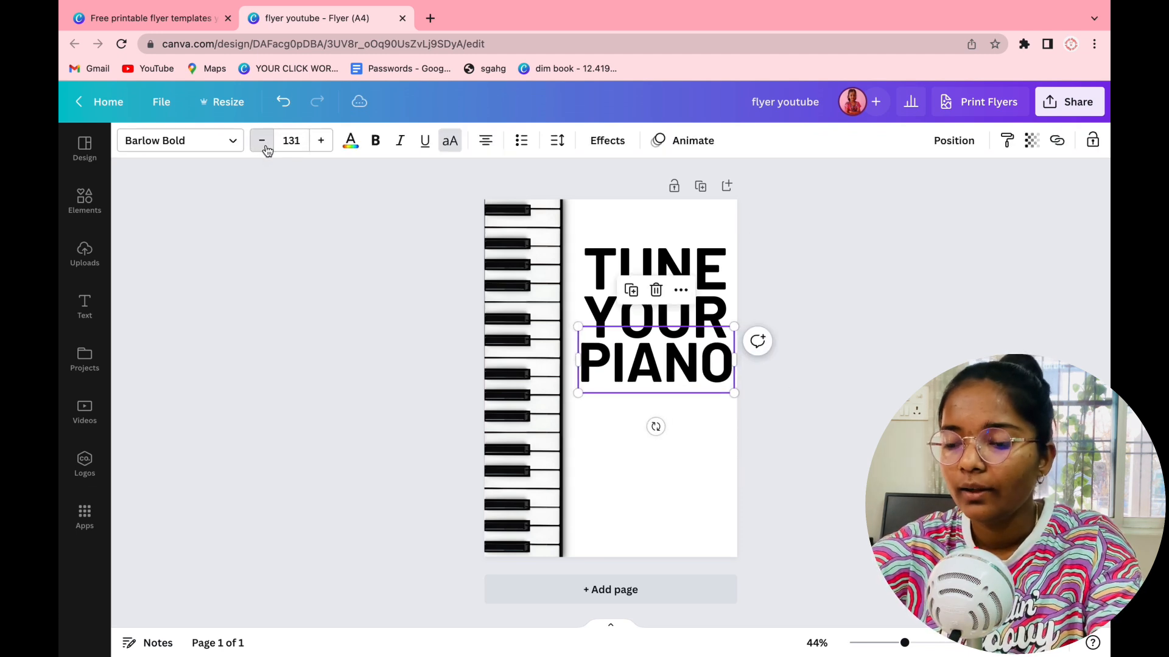
- Shrink the PIANO text slightly further, to about size 128, so its width matches the TUNE and YOUR lines
left_click(262, 140)
left_click_drag(772, 267, 702, 384)
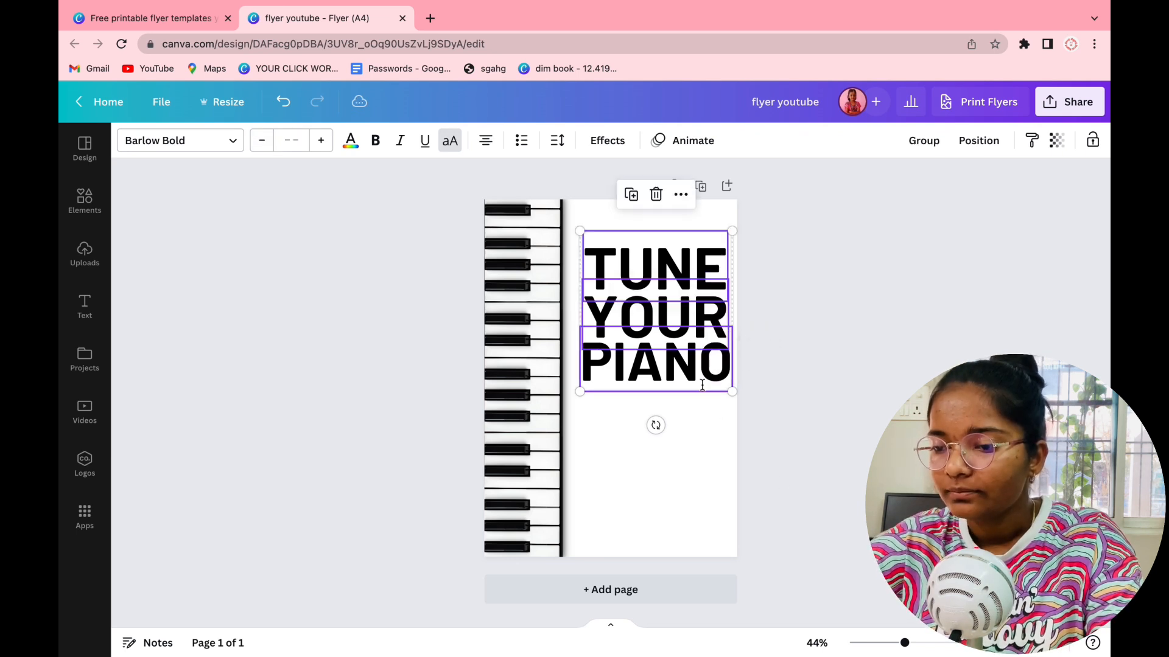
left_click(779, 347)
left_click(657, 365)
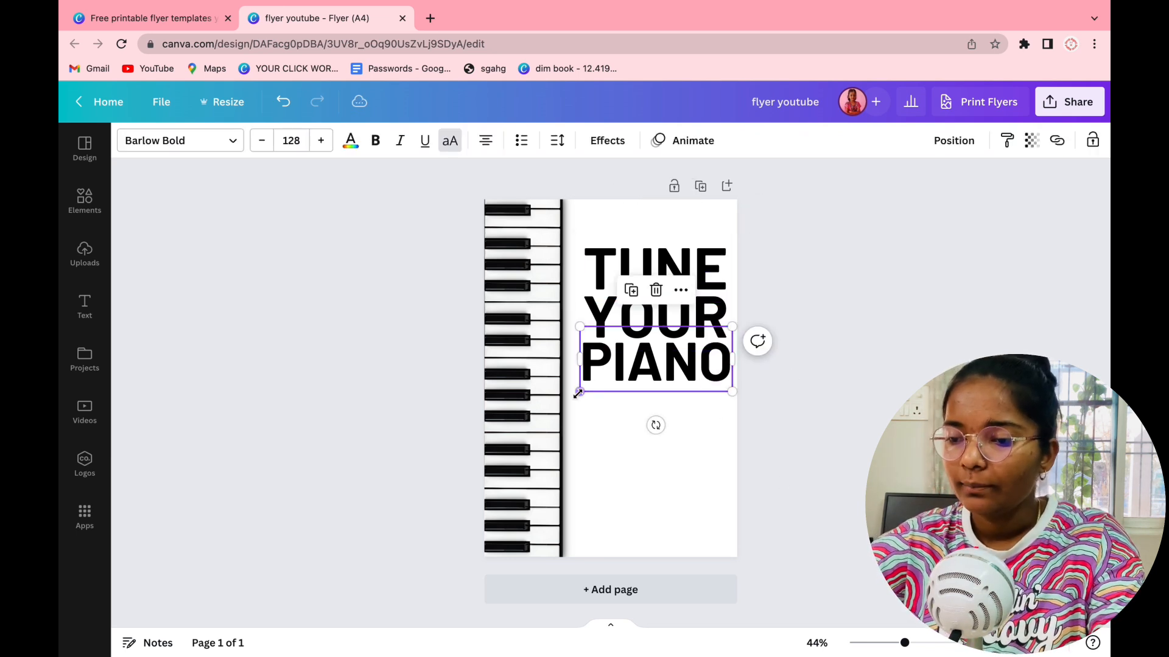
left_click_drag(578, 394, 579, 389)
left_click(819, 291)
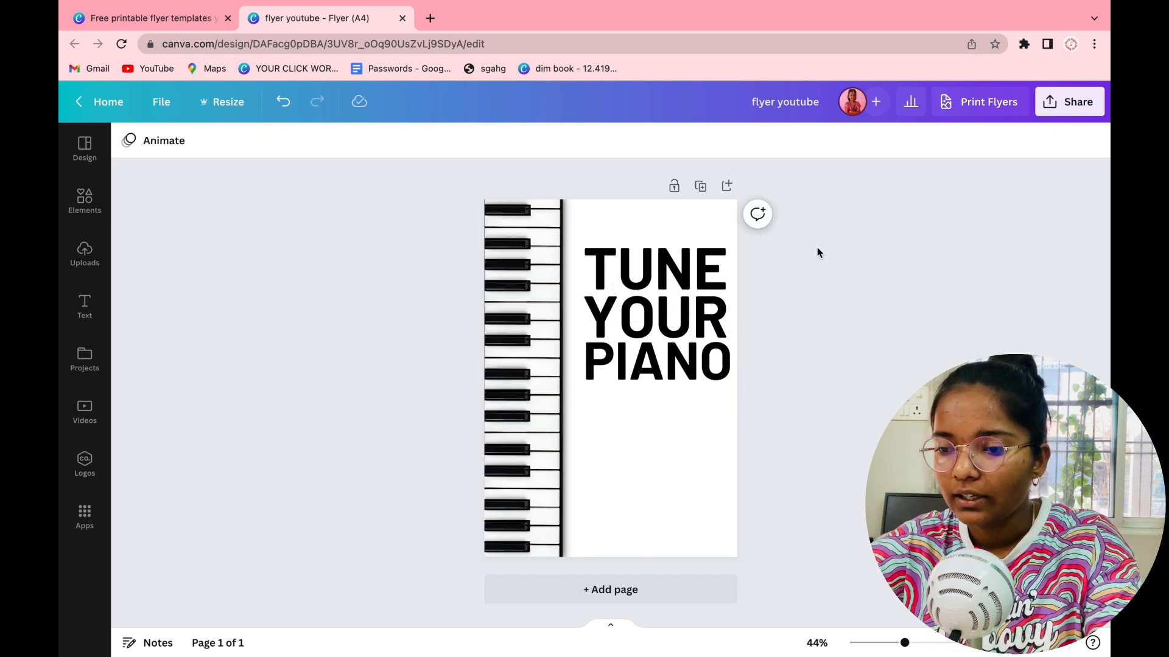
- Select the TUNE, YOUR and PIANO lines together and move them slightly higher on the flyer
left_click_drag(816, 247, 626, 482)
mouse_move(698, 320)
left_mouse_down()
mouse_move(696, 300)
mouse_move(696, 331)
left_mouse_up()
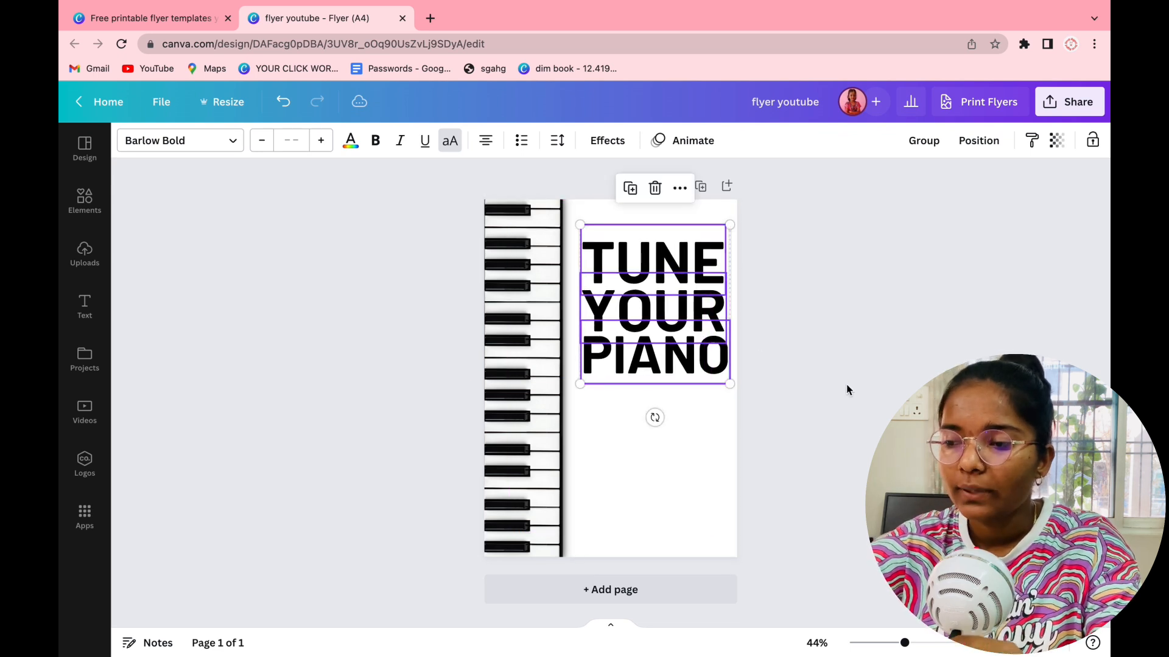
left_click(846, 388)
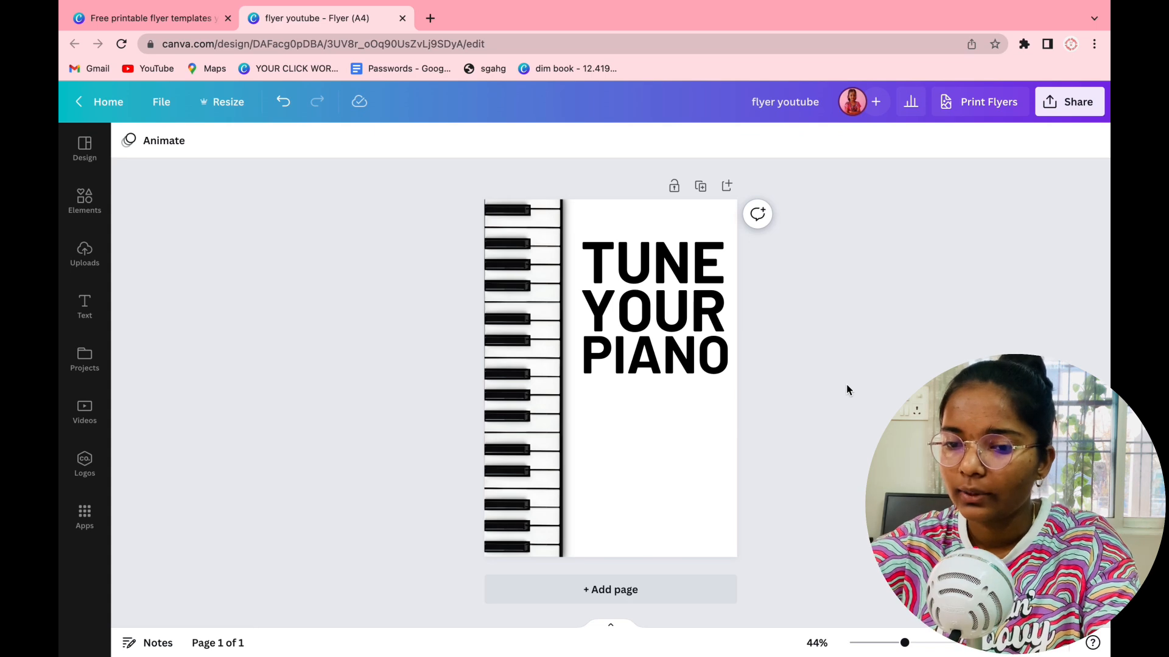
- Search graphics for "logo", add the outlined interlocking-diamonds logo and place it small in the flyer's upper-right corner
left_click(85, 201)
left_click(262, 153)
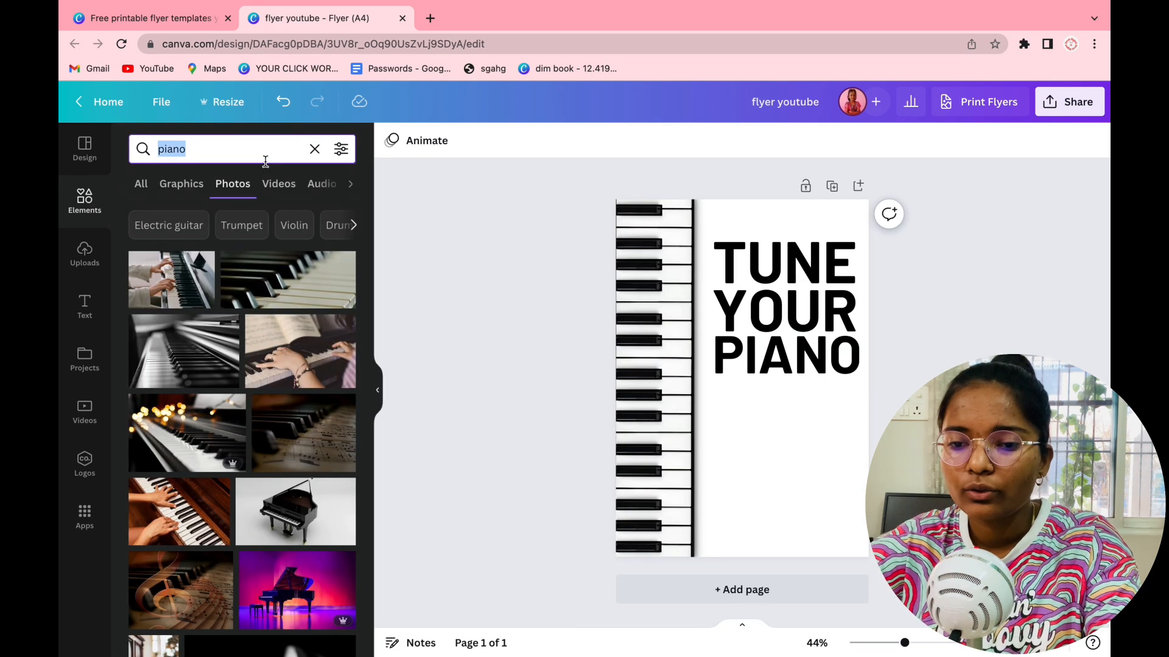
type("logo")
key("Return")
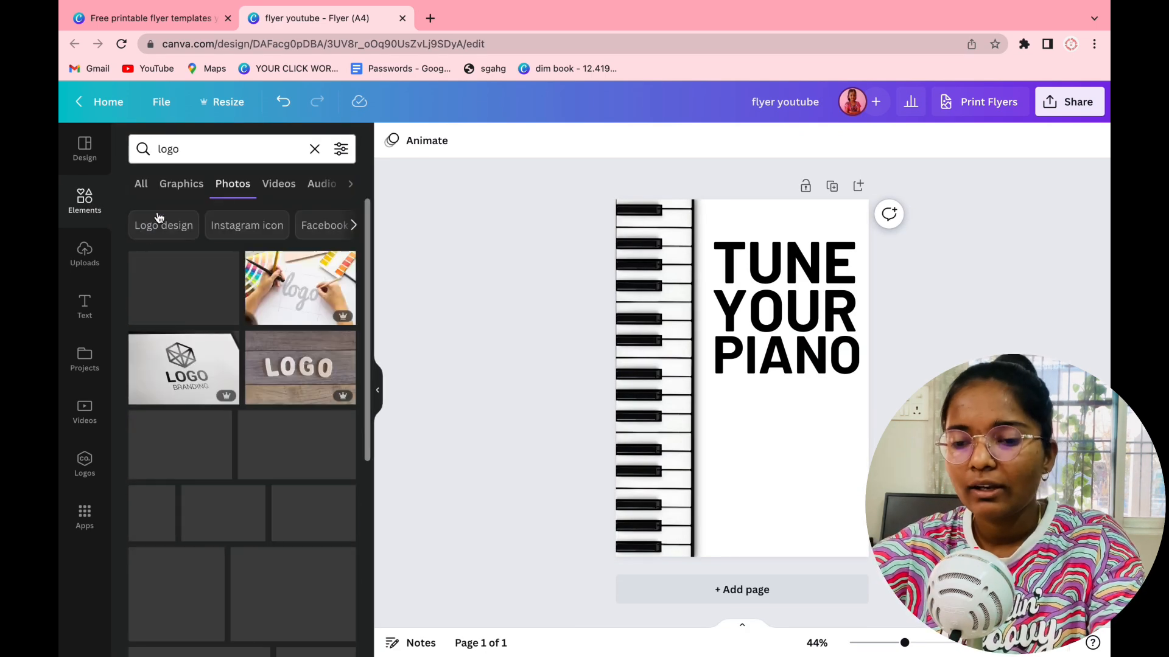
left_click(182, 184)
scroll(260, 597, "down", 1)
scroll(262, 600, "down", 1)
scroll(237, 469, "up", 1)
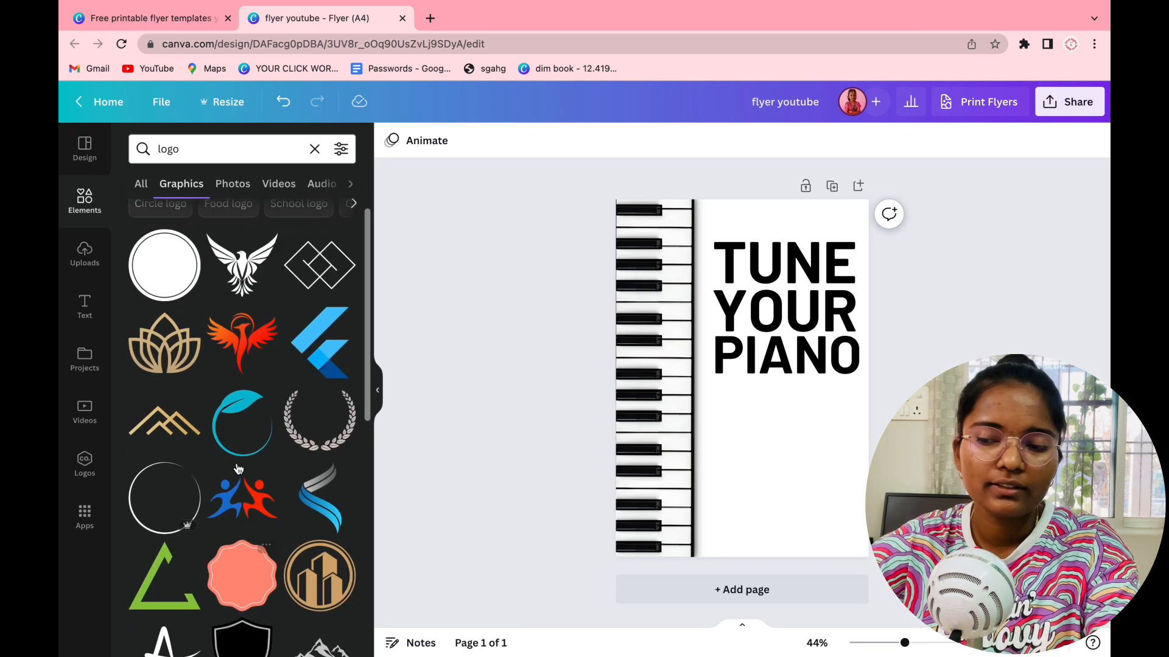
left_click(310, 283)
left_click_drag(692, 344, 851, 253)
left_click(907, 266)
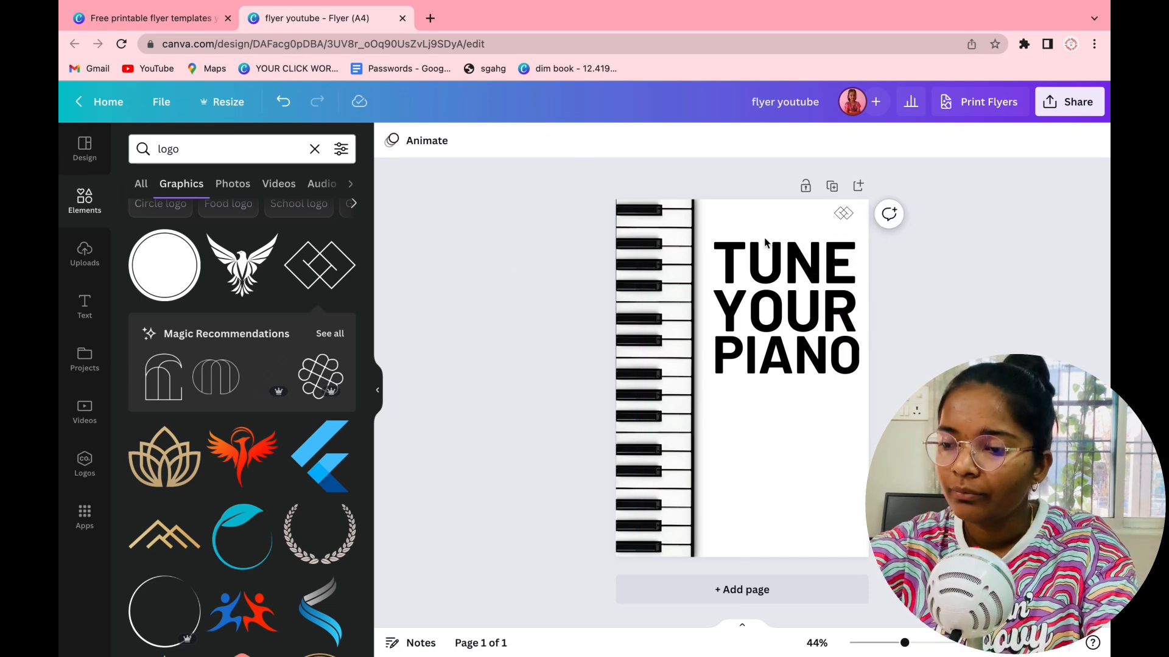
- Add a body text reading "Logo here" and place it directly beneath the diamond logo
left_click(84, 304)
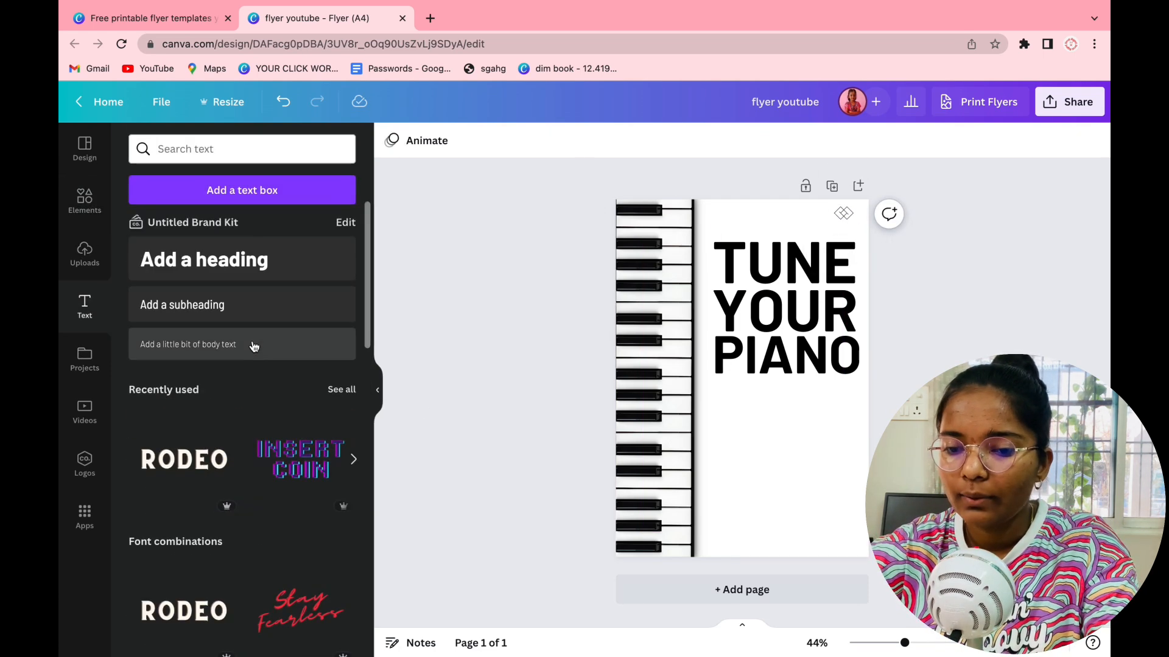
left_click(254, 344)
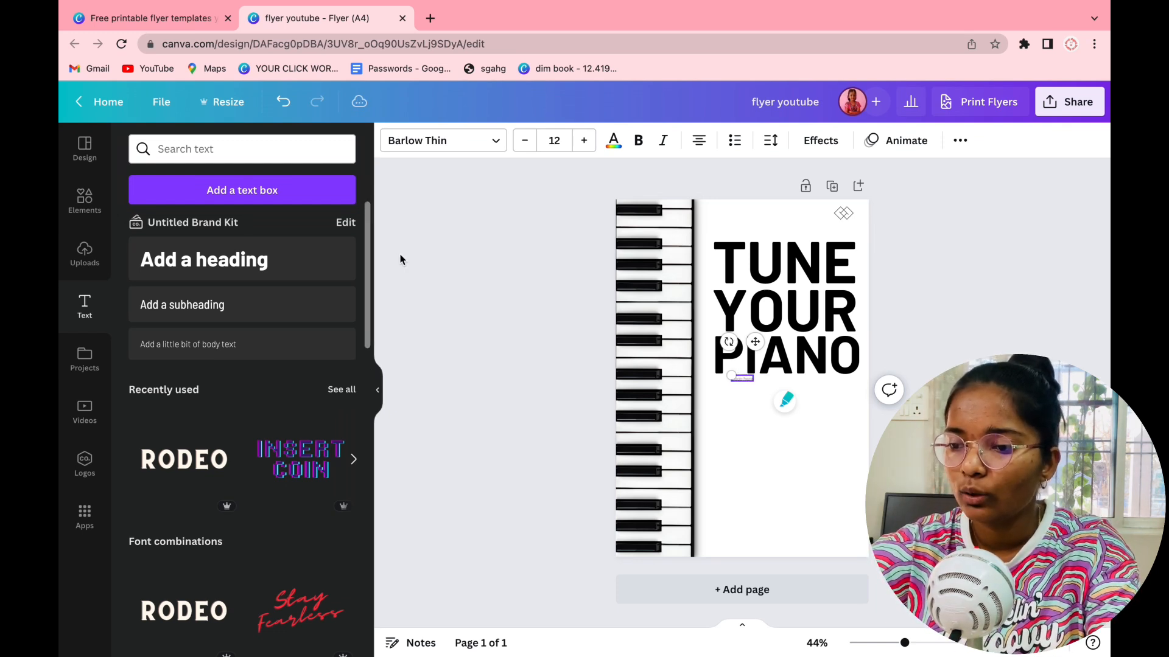
left_click(506, 359)
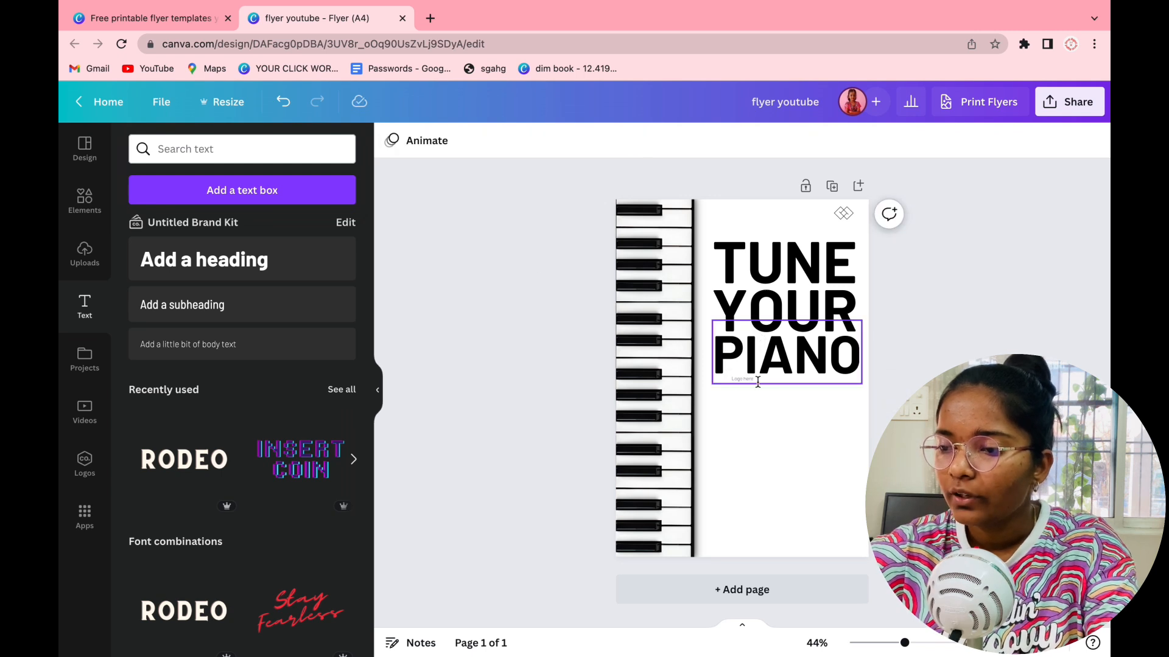
left_click_drag(741, 381, 842, 230)
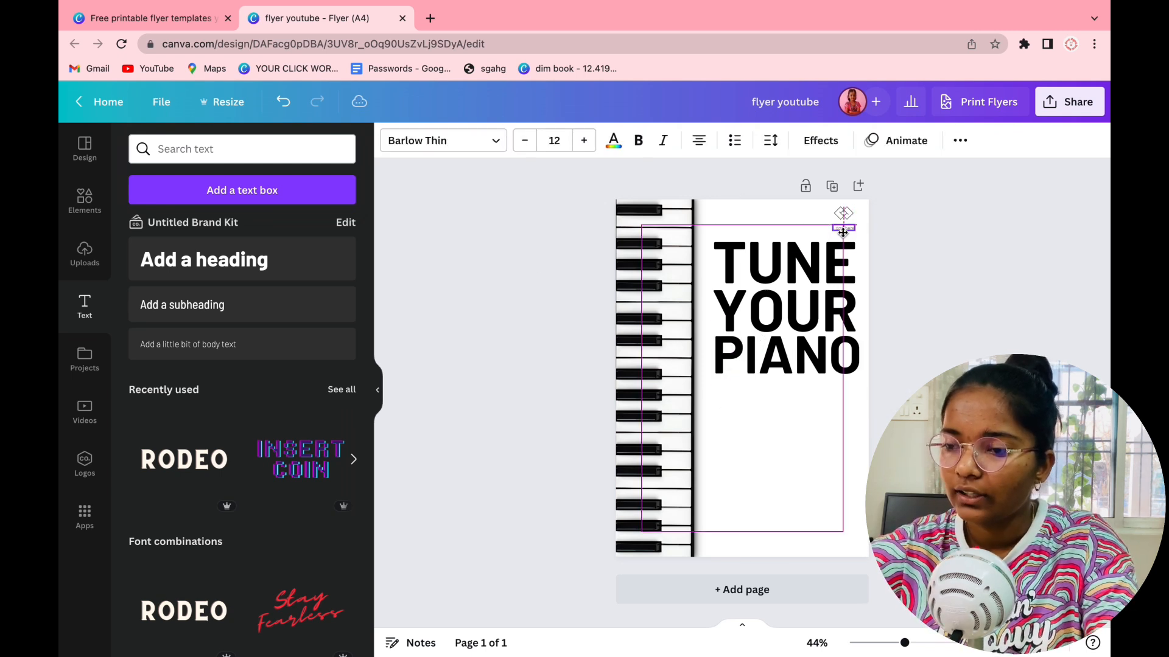
left_click(491, 373)
- Move the "Logo here" caption closer to the diamond logo and make it uppercase
left_click(378, 396)
scroll(784, 220, "up", 5)
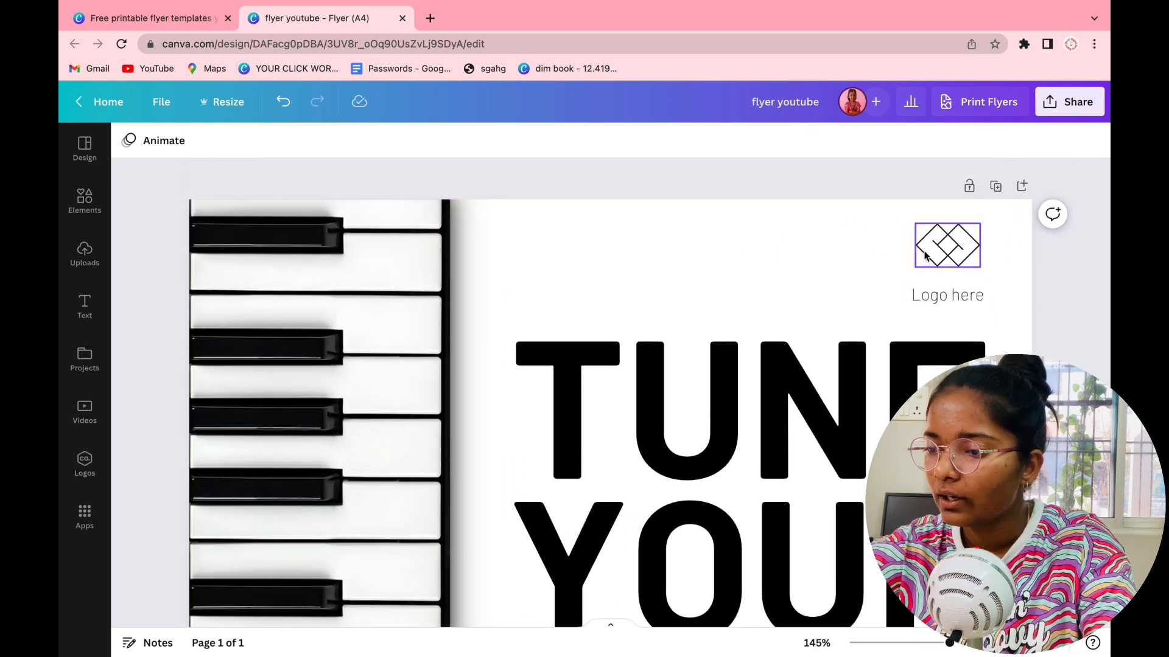
left_click(932, 258)
mouse_move(923, 284)
left_mouse_down()
mouse_move(923, 260)
mouse_move(922, 273)
left_mouse_up()
left_click(443, 145)
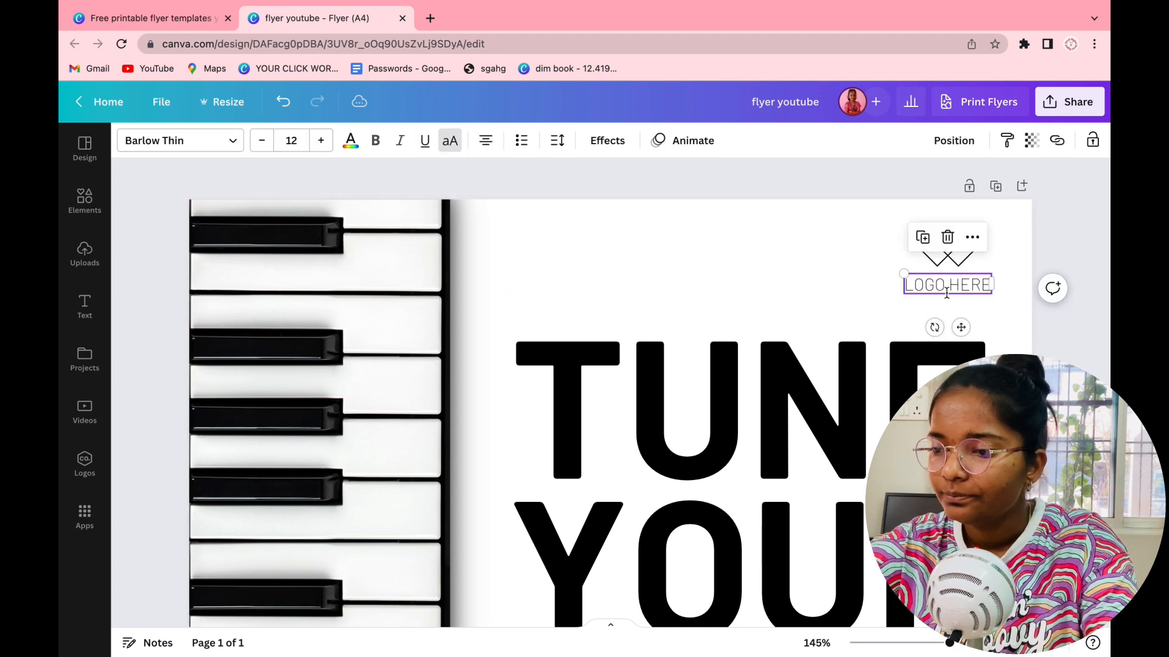
left_click(552, 253)
left_click_drag(932, 247, 933, 249)
- Make the LOGO HERE caption bold, reduce its font size to 10 and center it beneath the logo
left_click(952, 295)
left_click_drag(958, 291, 960, 284)
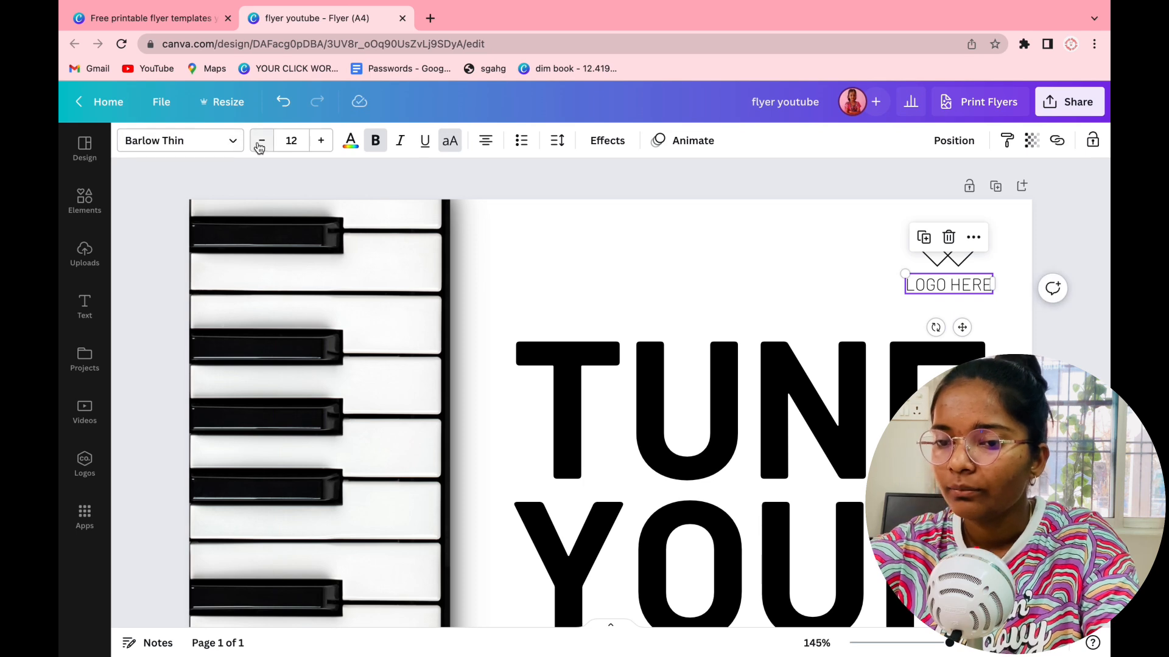
left_click(259, 143)
left_click(259, 143)
left_click(649, 246)
- Apply the Hollow text effect with thickness 10 to the word YOUR
scroll(893, 387, "down", 6)
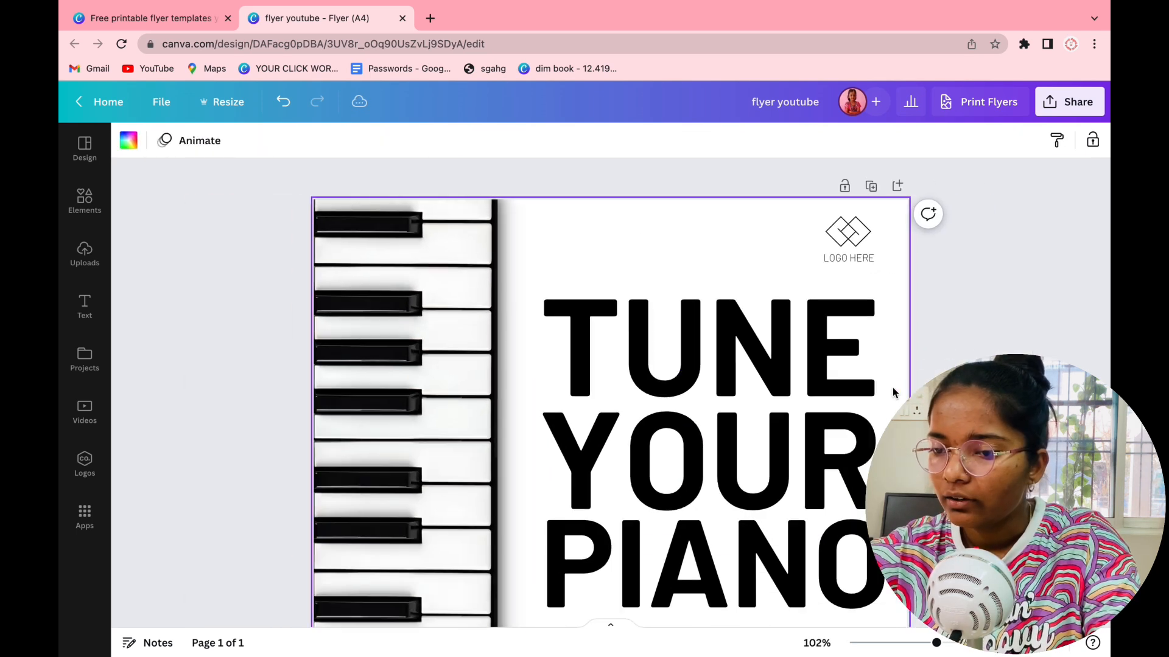
left_click(892, 387)
scroll(893, 387, "down", 4)
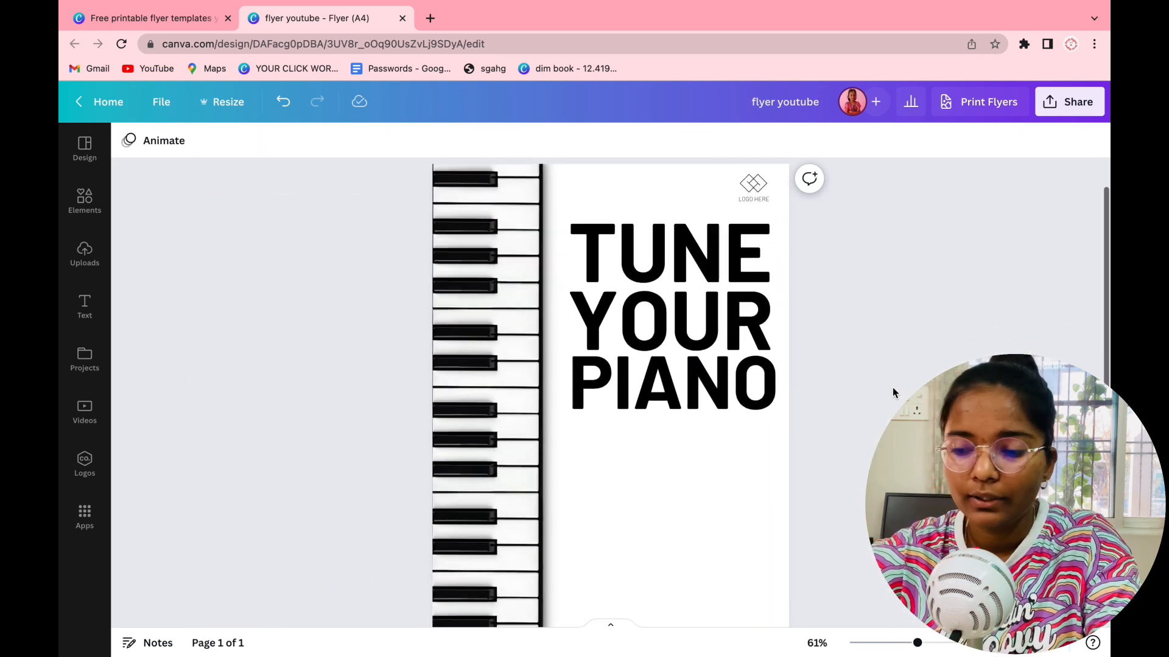
scroll(893, 388, "down", 1)
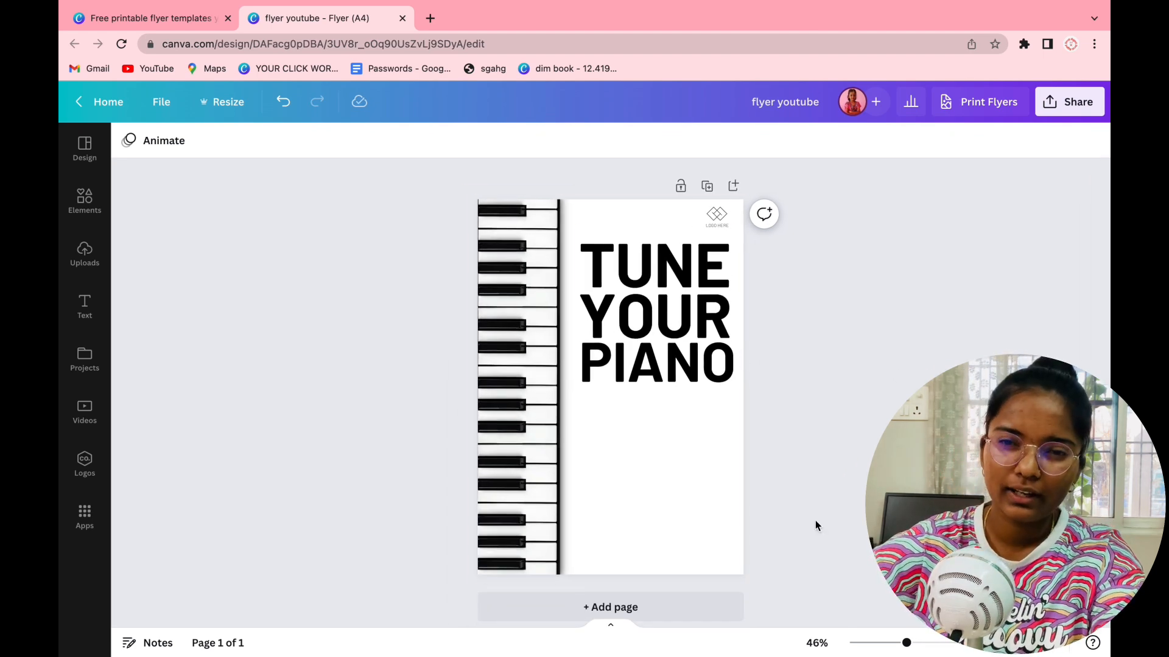
left_click(668, 364)
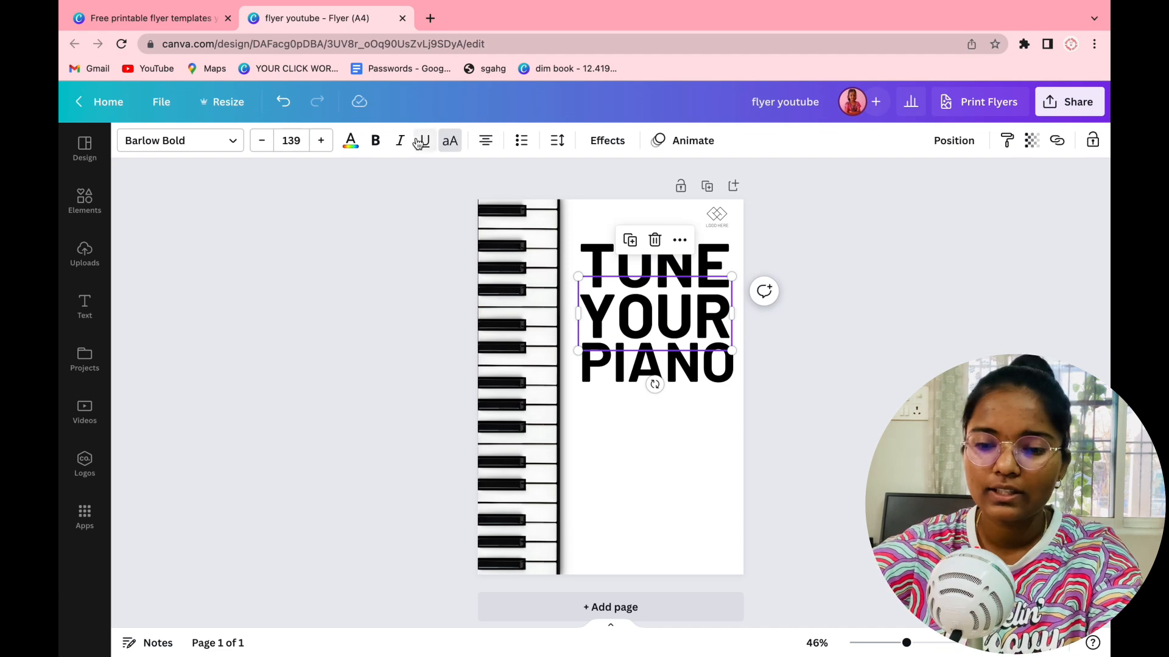
left_click(633, 140)
left_click(163, 331)
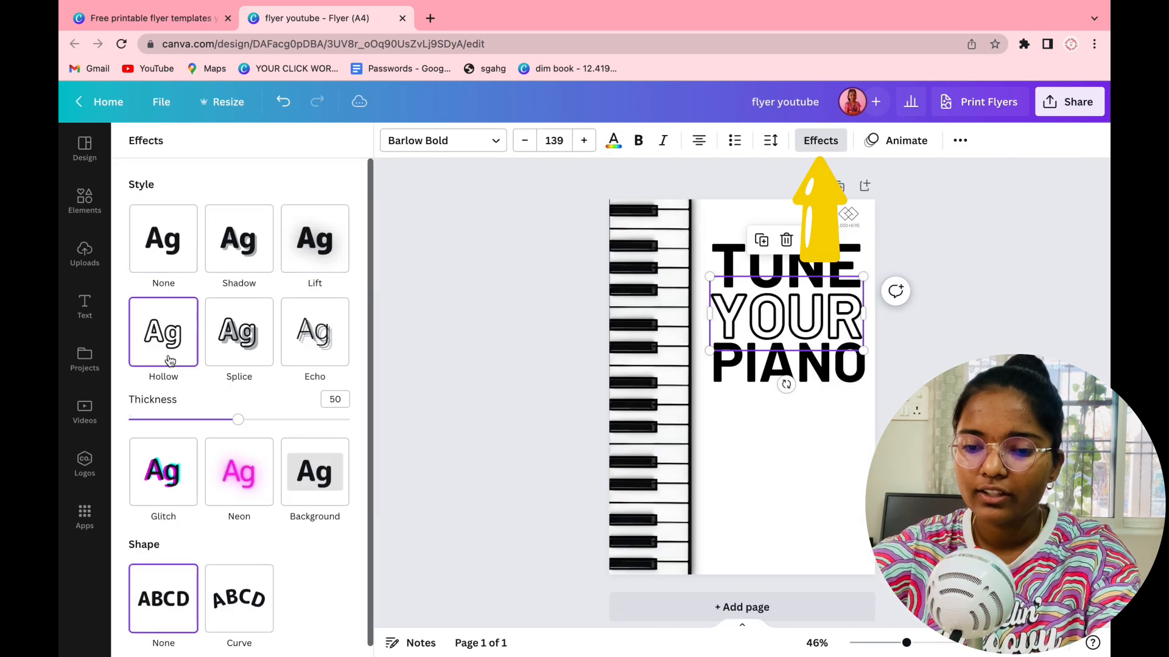
left_click(146, 420)
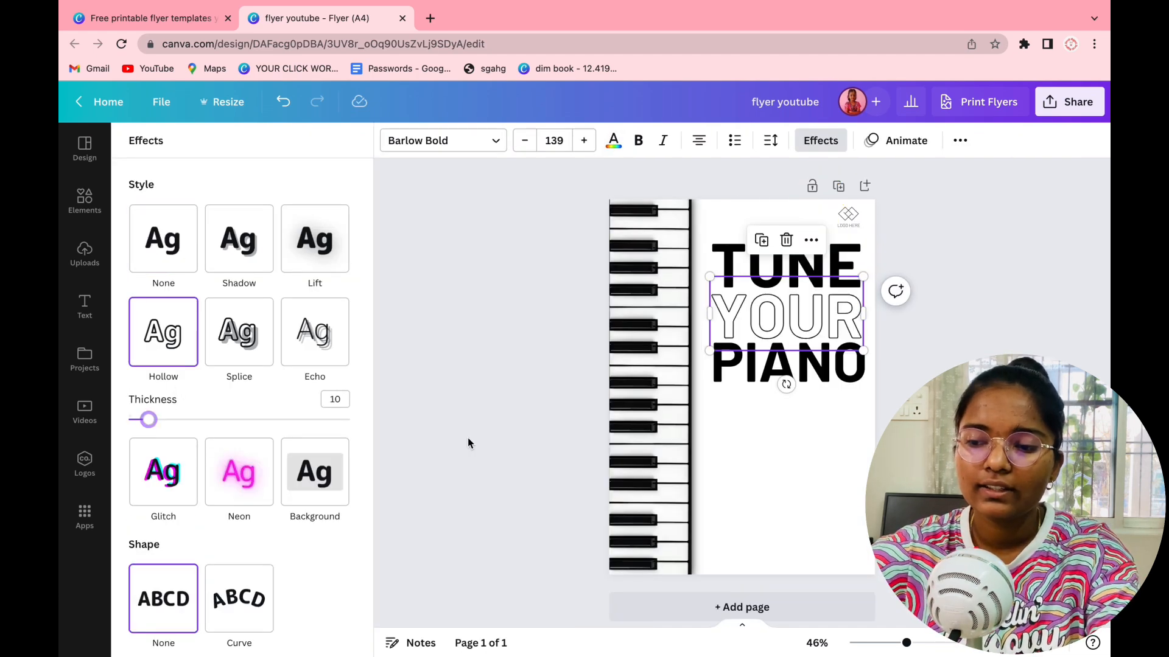
left_click(468, 437)
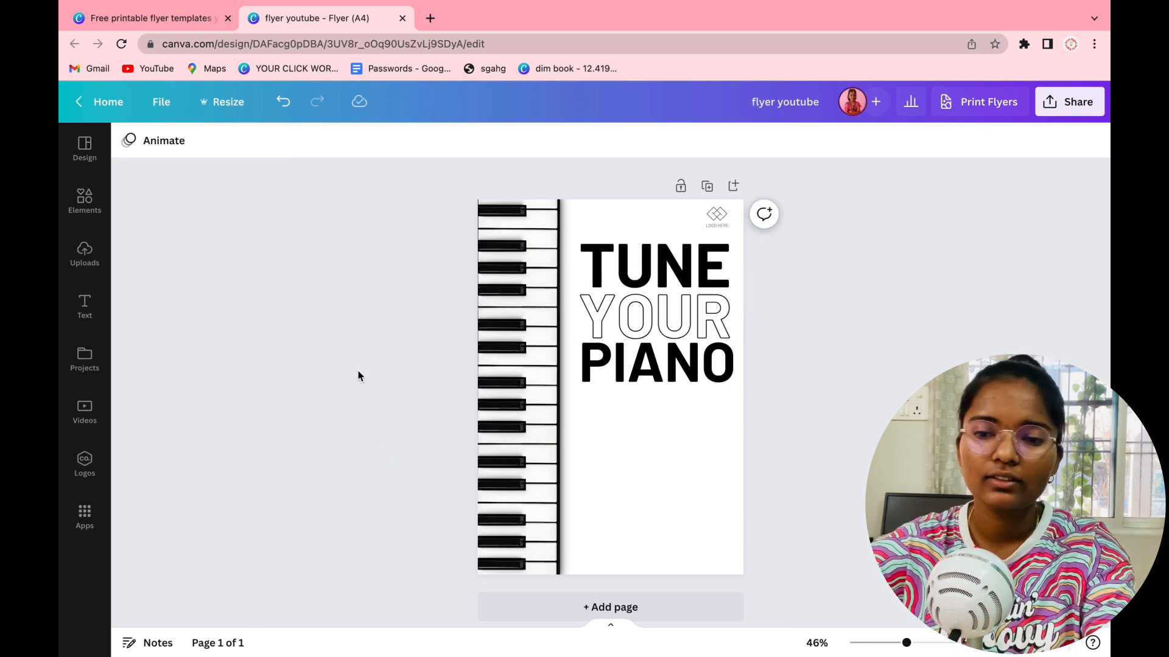
- Open Google in a new browser tab and search for "piano repair"
left_click(86, 207)
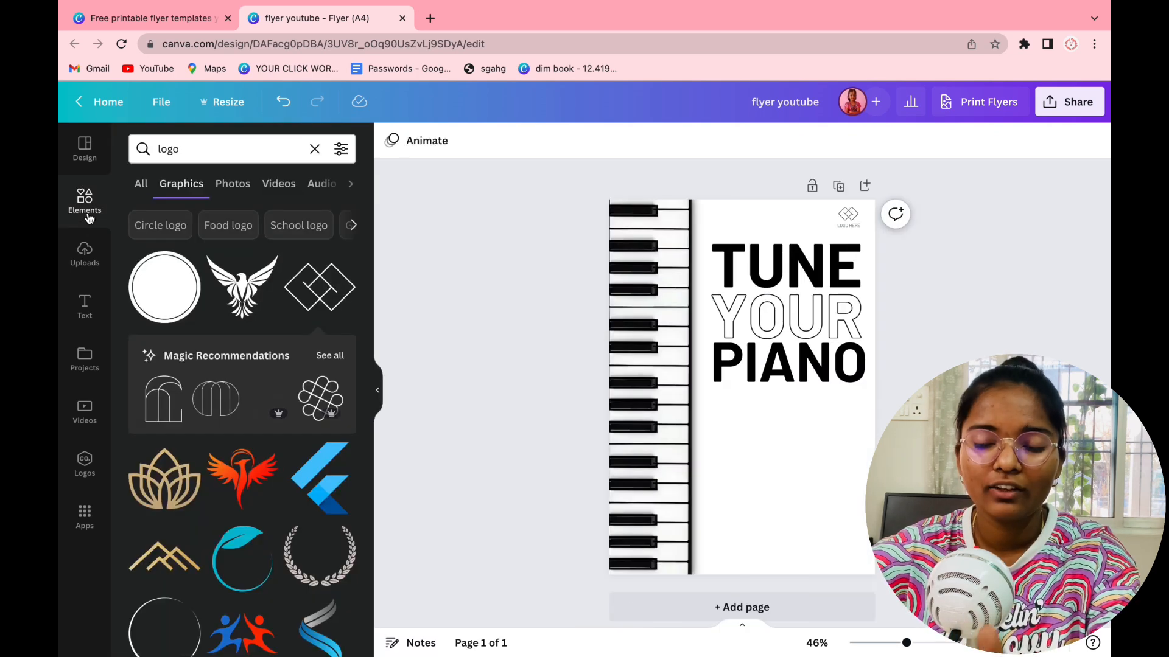
left_click(430, 18)
type("g")
key("Return")
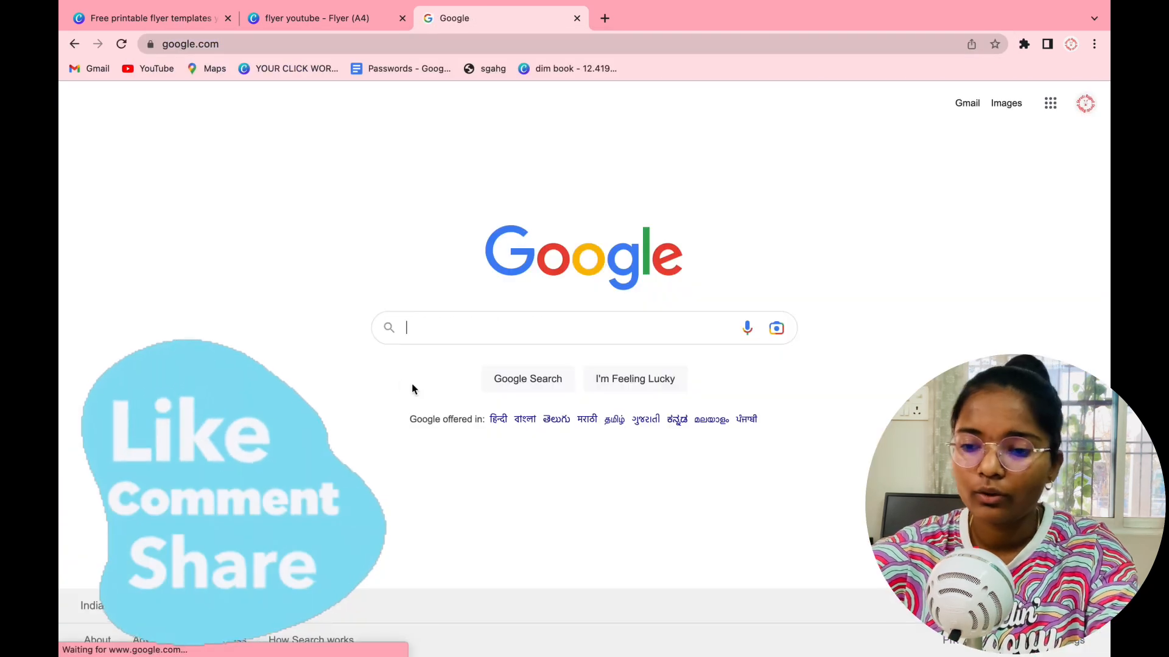
type("pian")
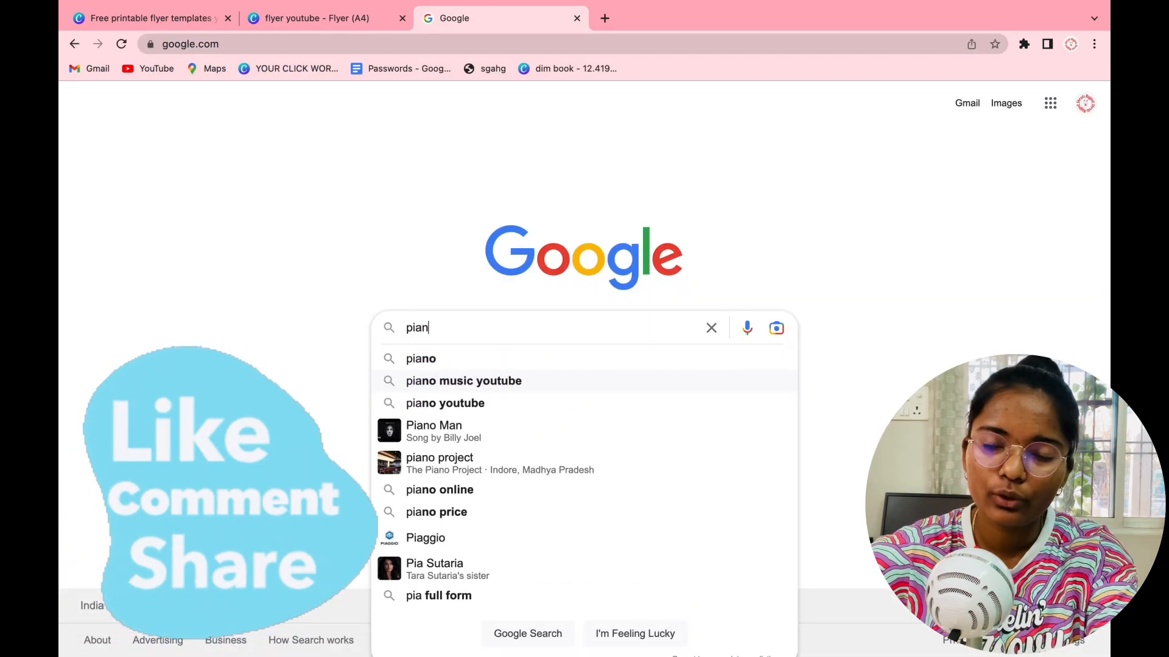
type("o repa")
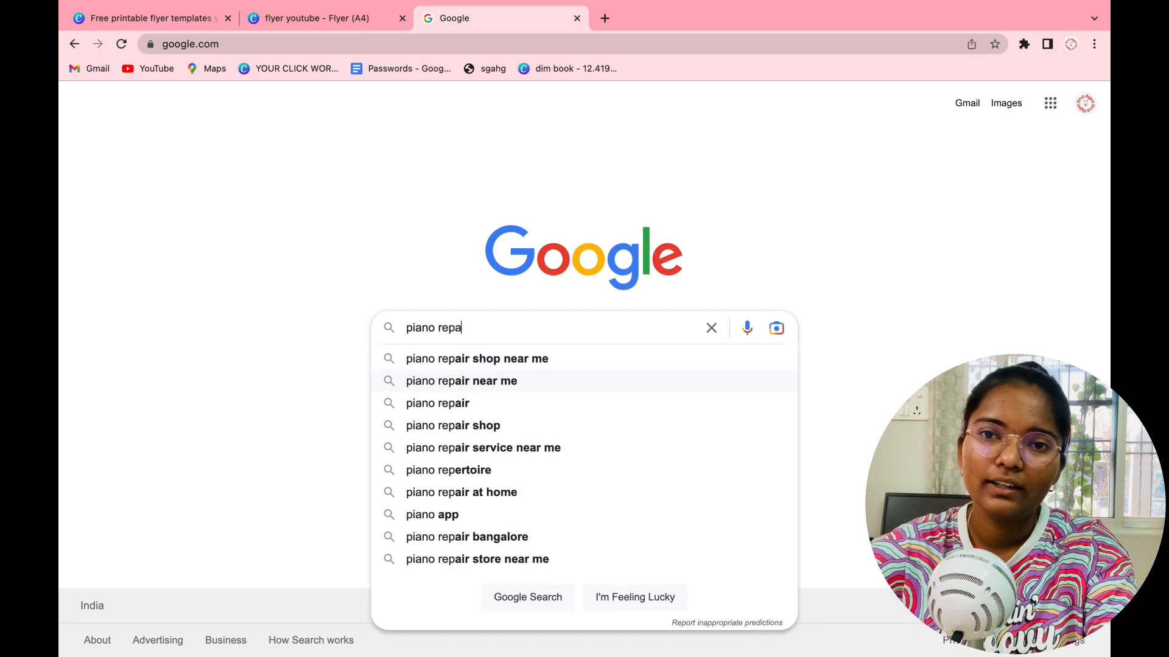
left_click(429, 404)
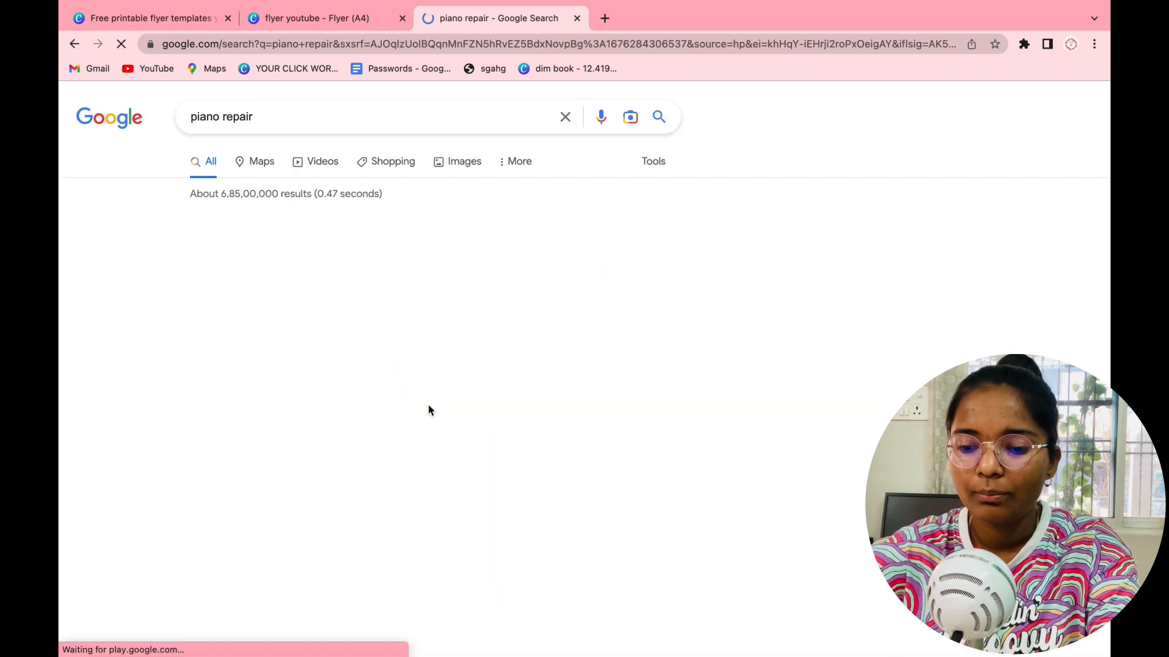
- Expand the question "Can piano keyboards be repaired?" in the results and copy its full answer paragraph
scroll(429, 404, "down", 9)
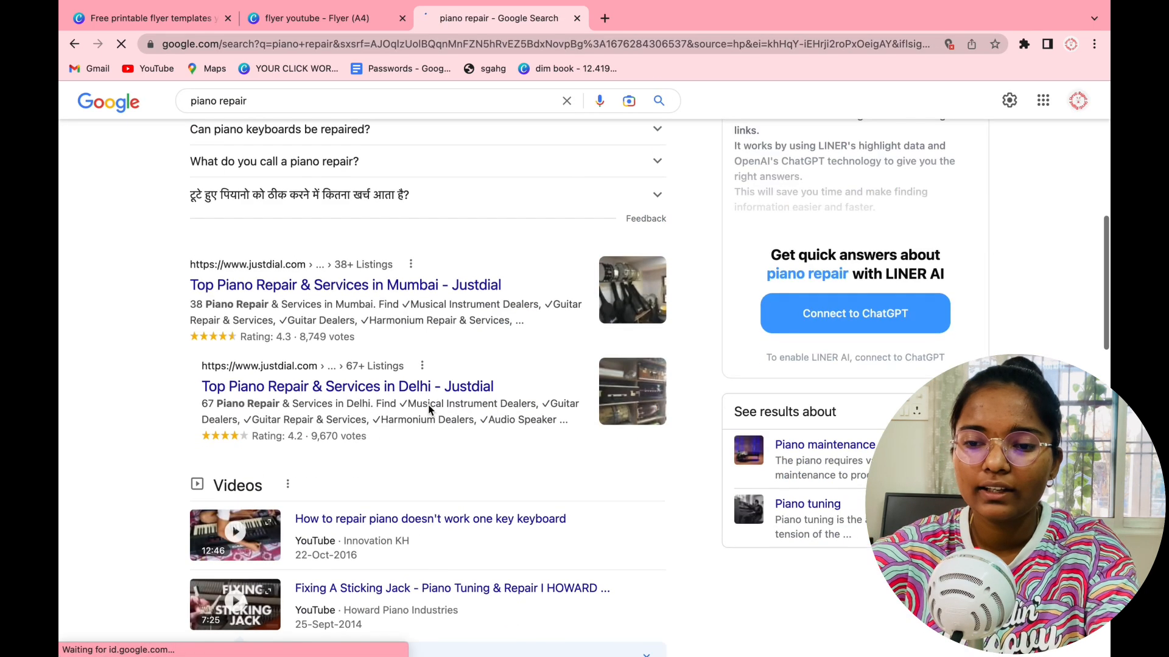
scroll(338, 226, "up", 1)
left_click(329, 196)
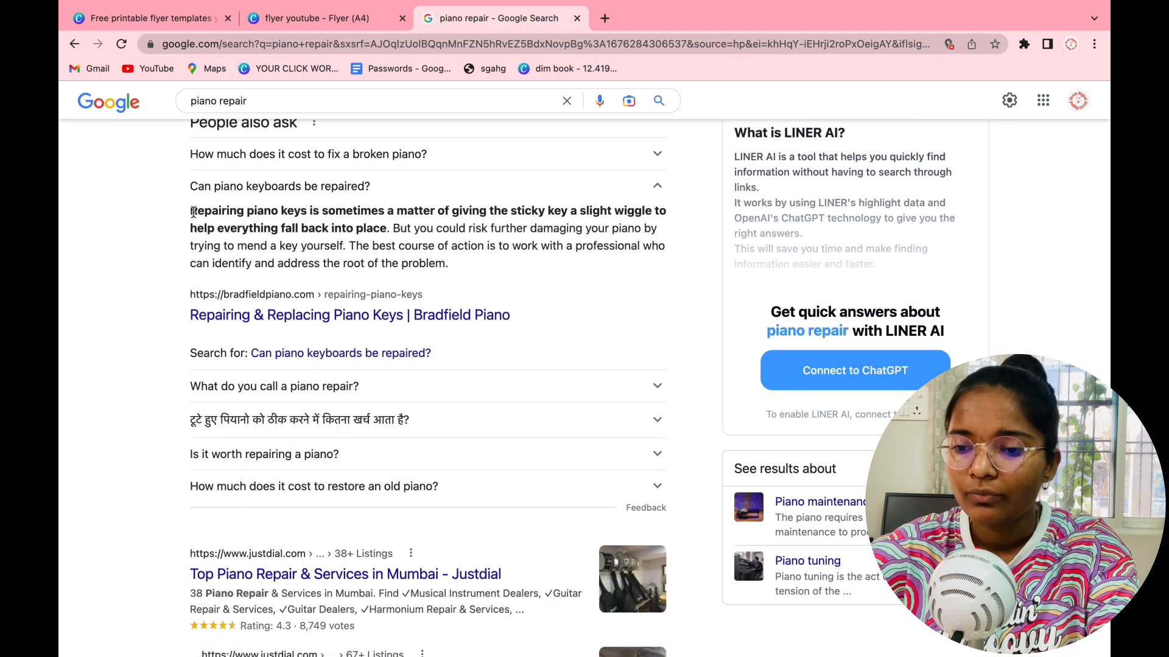
left_click_drag(189, 210, 454, 269)
- Switch back to the Canva flyer, paste the copied paragraph and fit it as a small text block below PIANO
key("ctrl+shift+Tab")
left_click(793, 413)
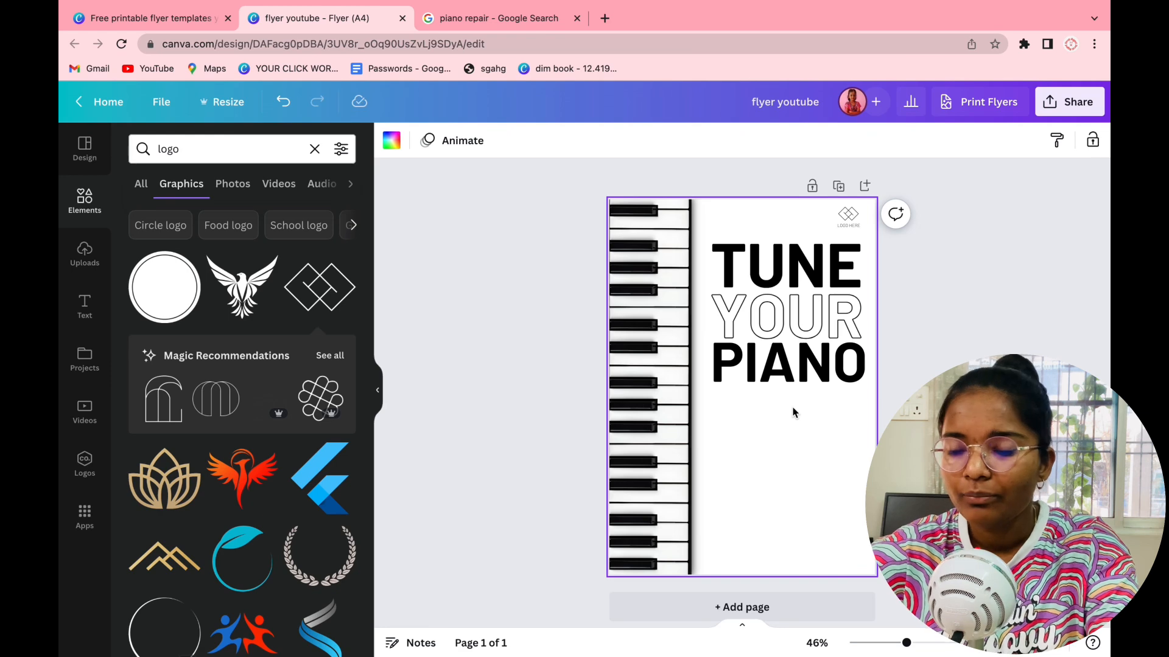
key("ctrl+v")
left_click(798, 440)
left_click_drag(746, 387, 753, 429)
left_click_drag(650, 432, 771, 441)
key("Escape")
key("Escape")
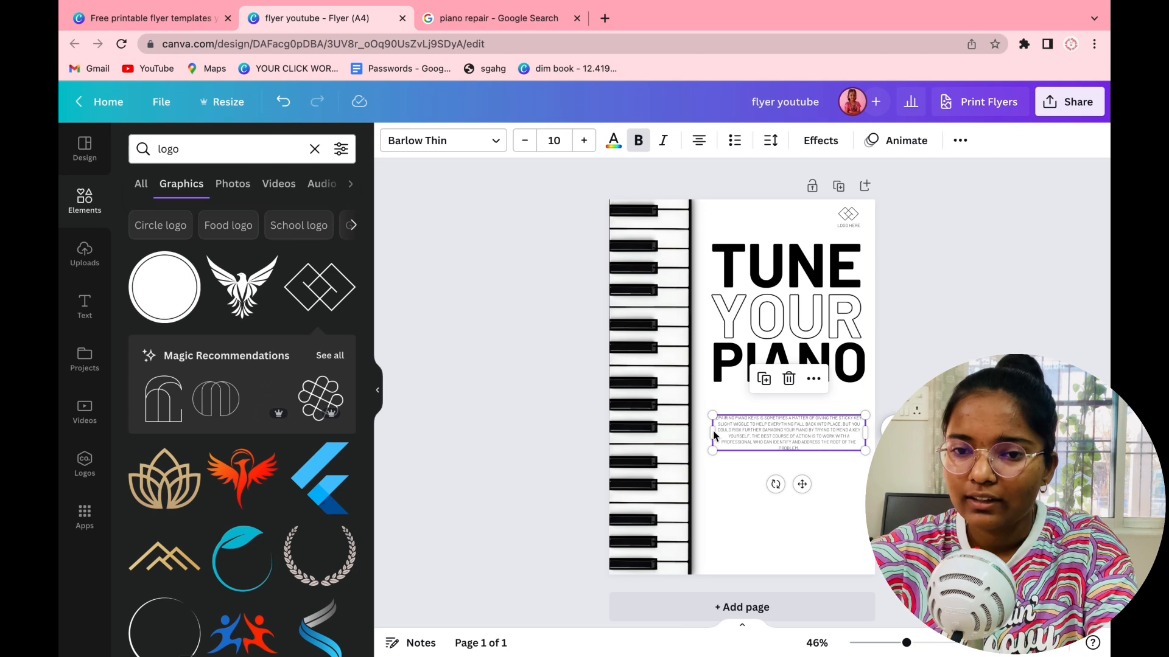
- Widen the paragraph's text box slightly beneath PIANO and justify its text
left_click_drag(711, 431, 708, 431)
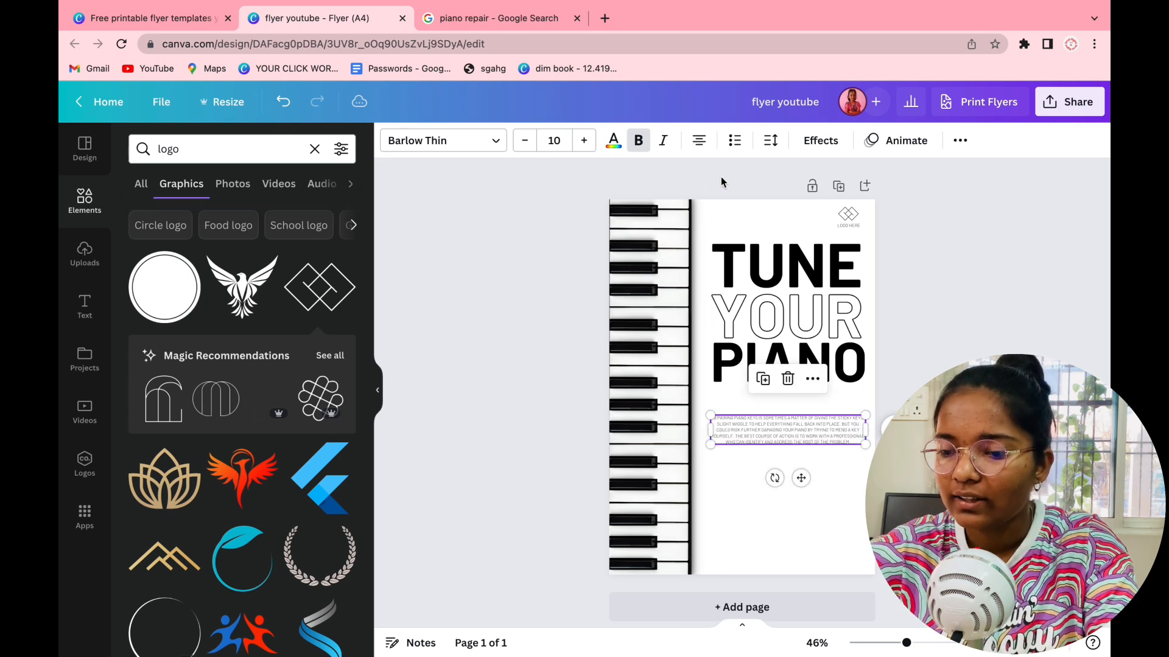
left_click(703, 148)
left_click(772, 206)
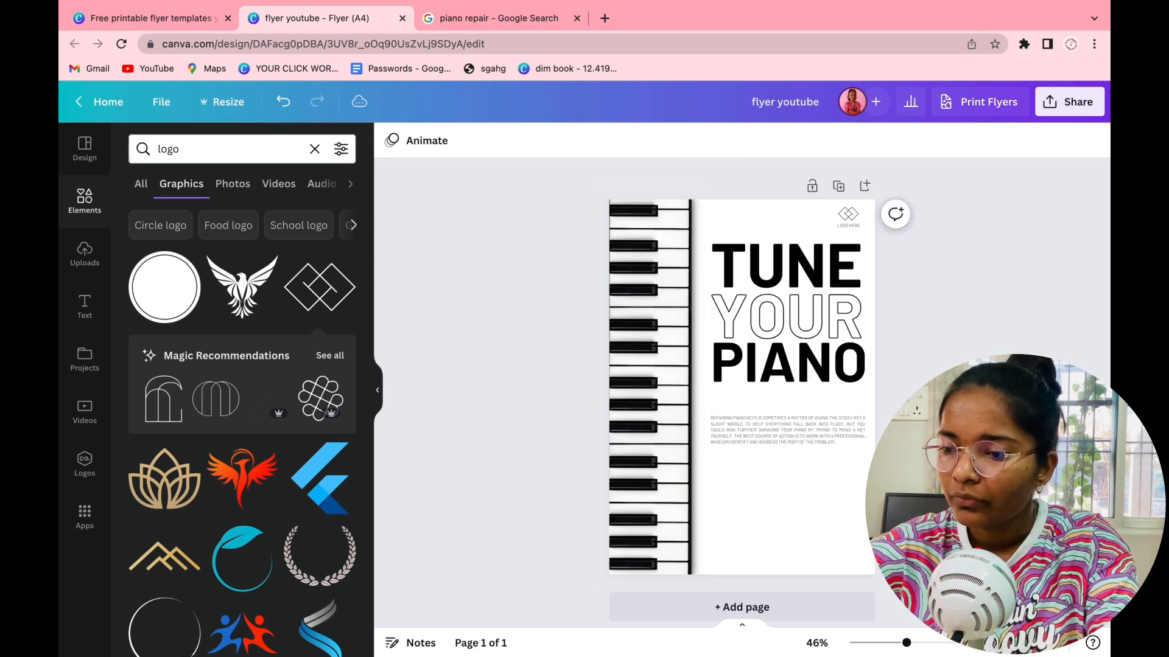
left_click(811, 435)
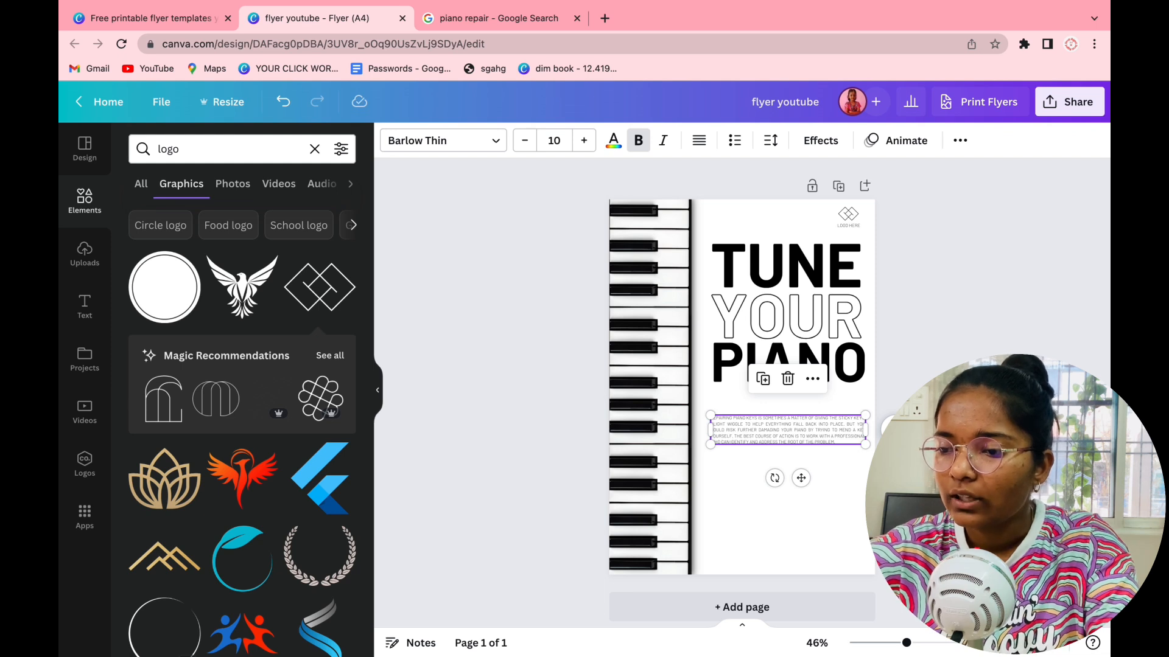
- Change the font of the paragraph below PIANO to Barlow Medium
left_click(799, 361)
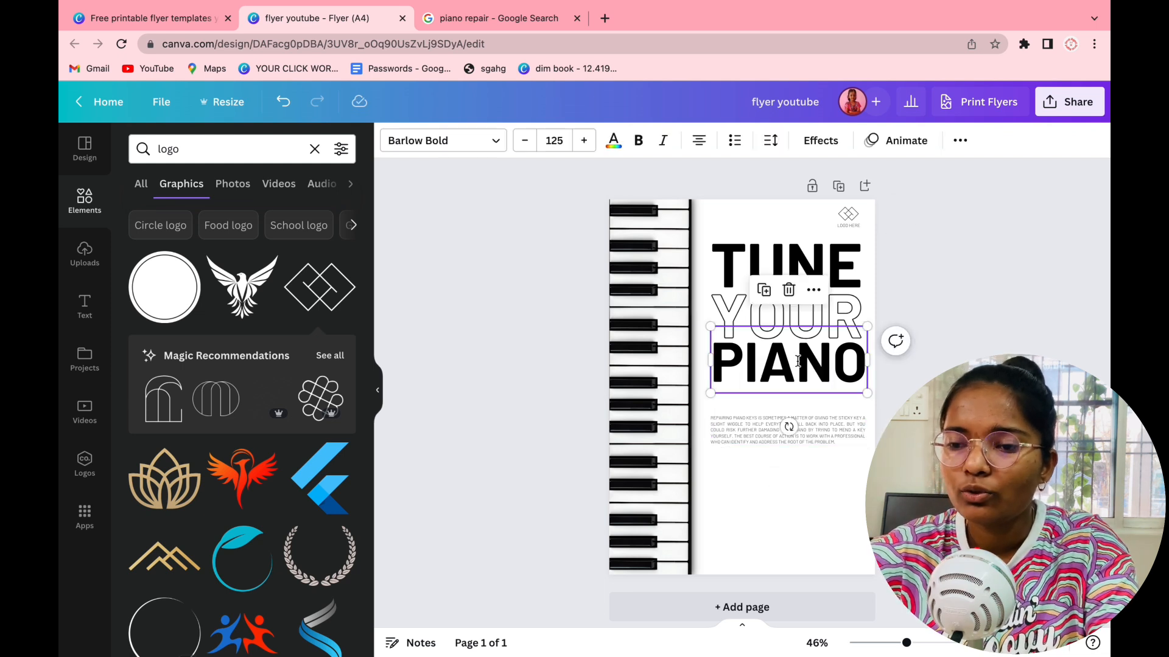
left_click(722, 432)
left_click(426, 147)
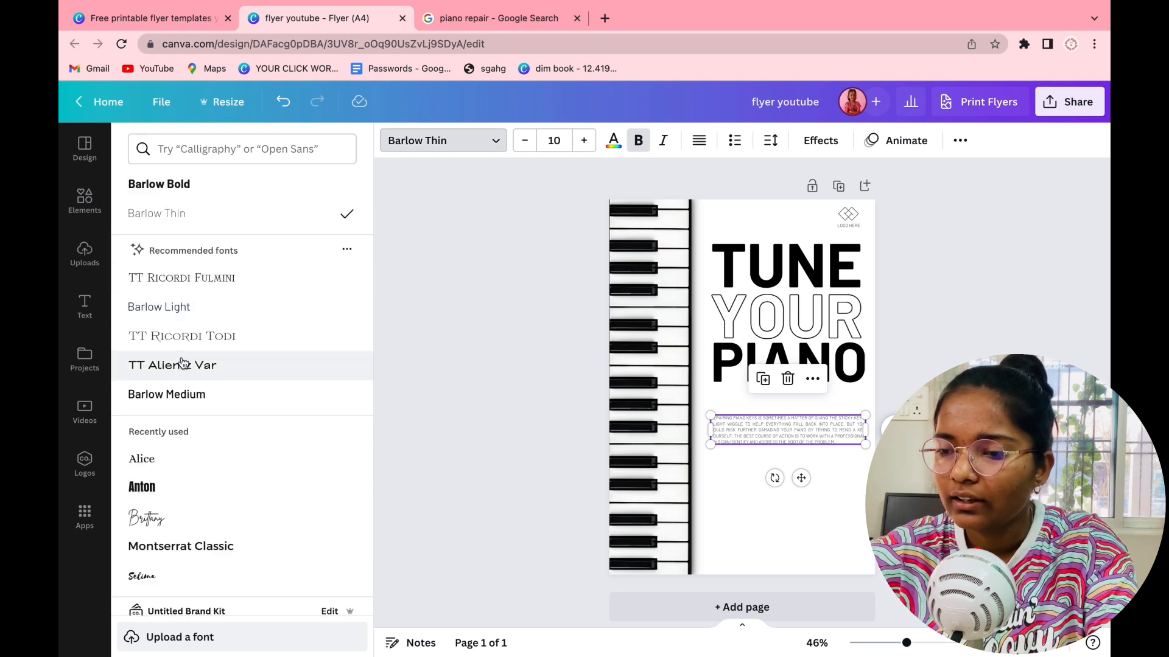
left_click(172, 396)
left_click(476, 395)
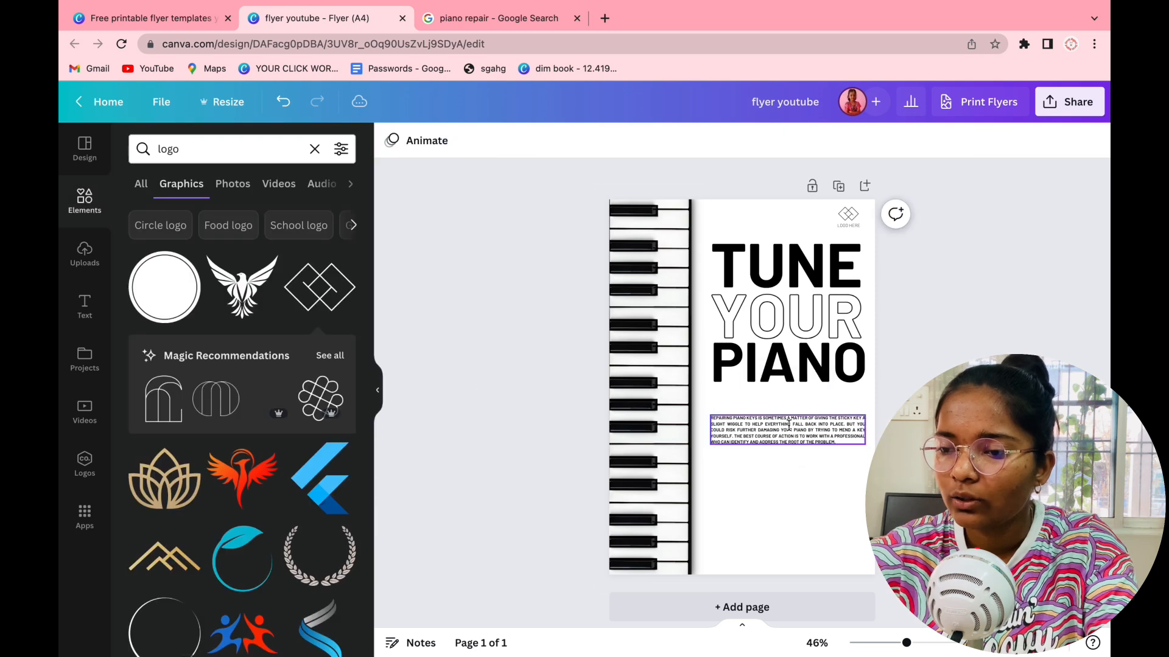
left_click(377, 390)
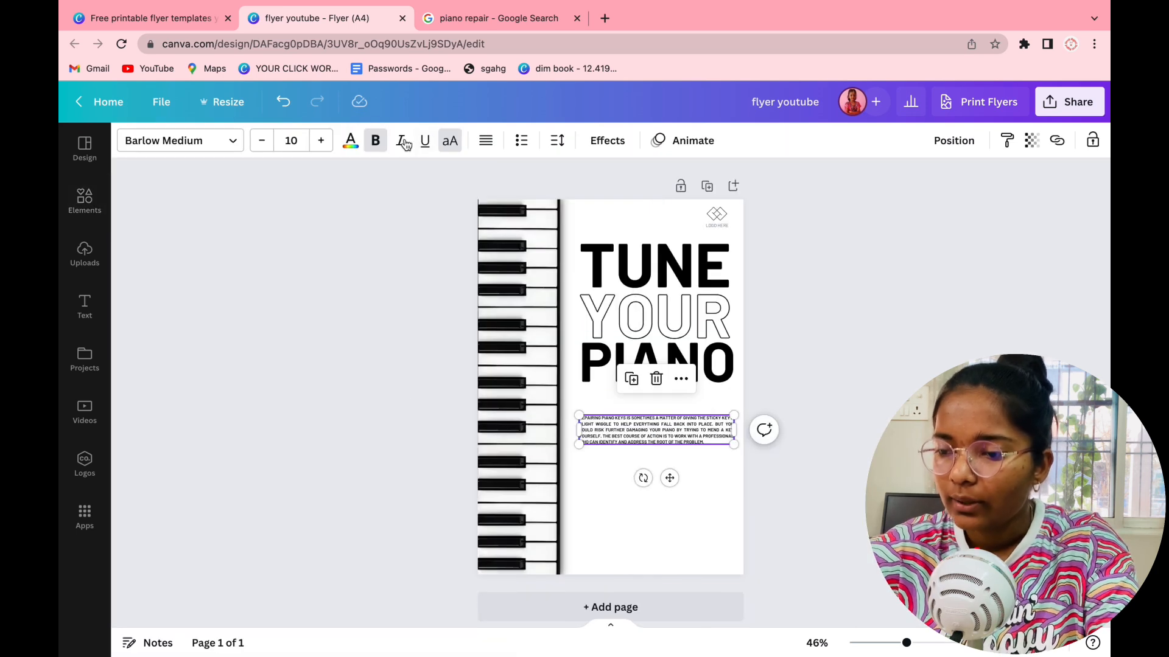
- Remove the bold and all-uppercase formatting from the paragraph below PIANO
left_click(424, 473)
left_click(620, 434)
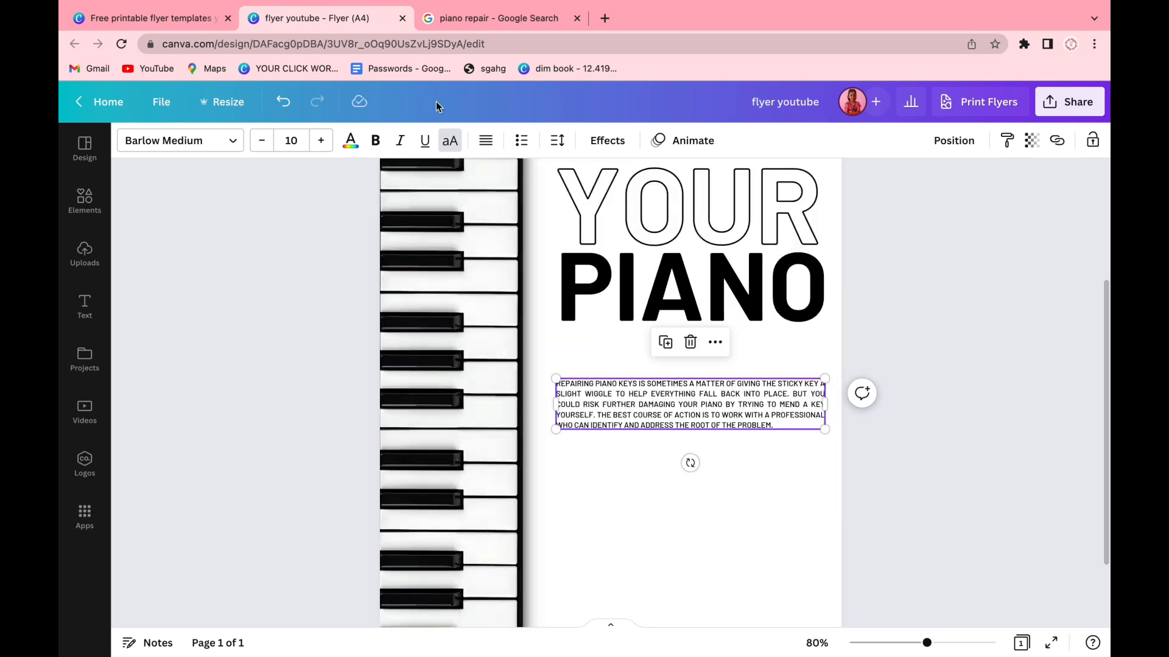
left_click(450, 140)
- Add the heading "OUR SERVICES" at size 25 above the paragraph and turn the paragraph into a bulleted list
left_click(720, 449)
left_click(636, 373)
key("ctrl+d")
left_click(291, 141)
type("25")
key("Return")
double_click(591, 428)
type("OUR SERVICES")
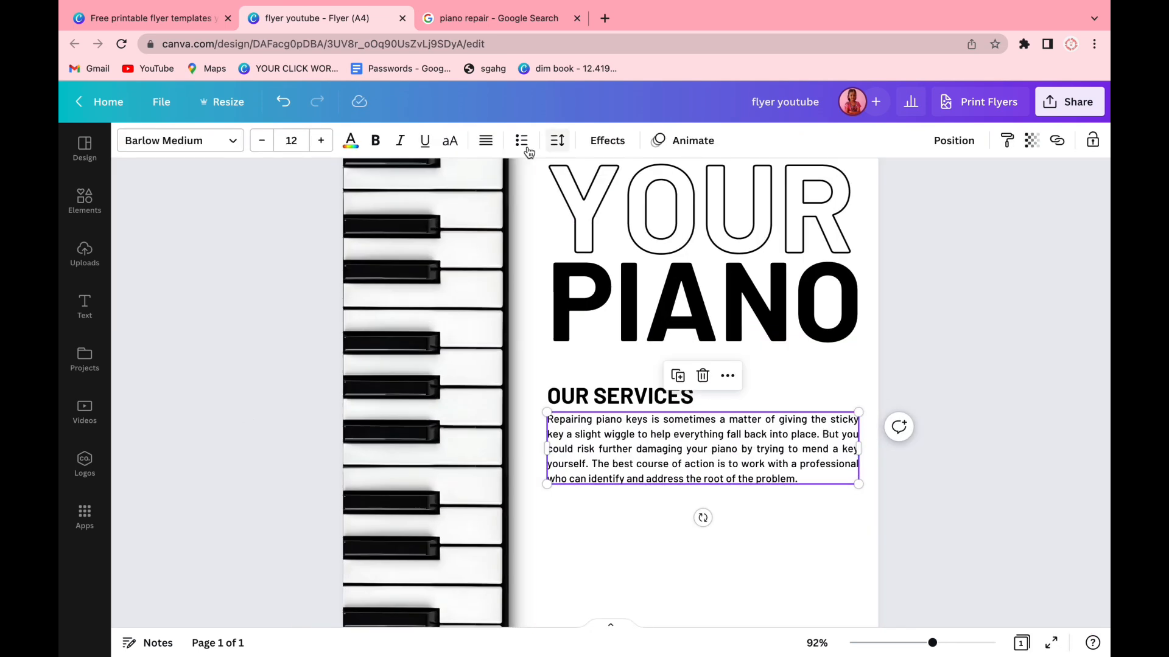
key("ctrl+shift+8")
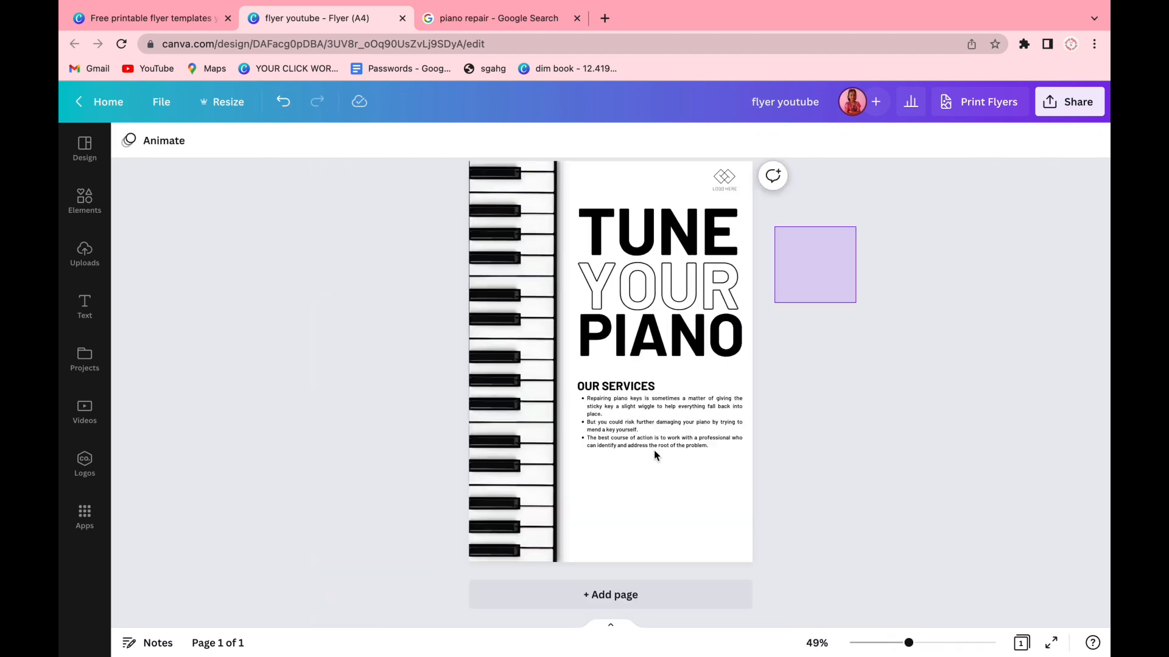
- Duplicate the OUR SERVICES heading with its bullet list, place the copy directly below, and retitle its heading "OUR PROMISES"
scroll(653, 456, "up", 5)
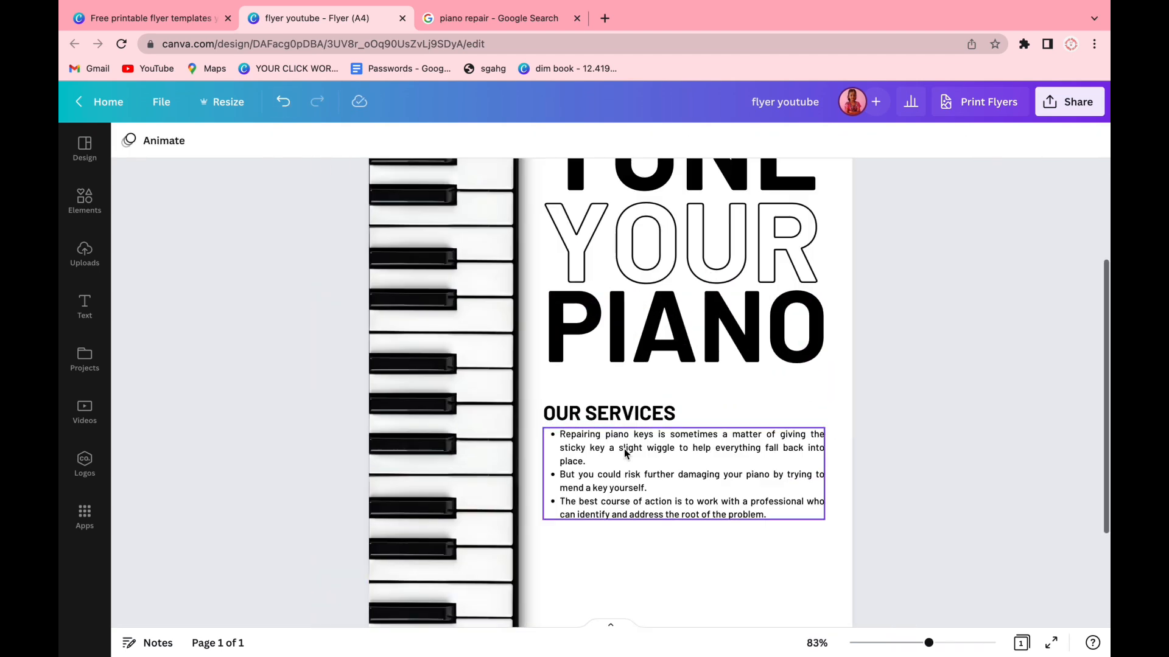
scroll(654, 456, "down", 3)
left_click_drag(529, 241, 840, 371)
key("ctrl+d")
left_click_drag(669, 317, 670, 462)
double_click(609, 403)
key("ctrl+a")
type("OUR PROMISES")
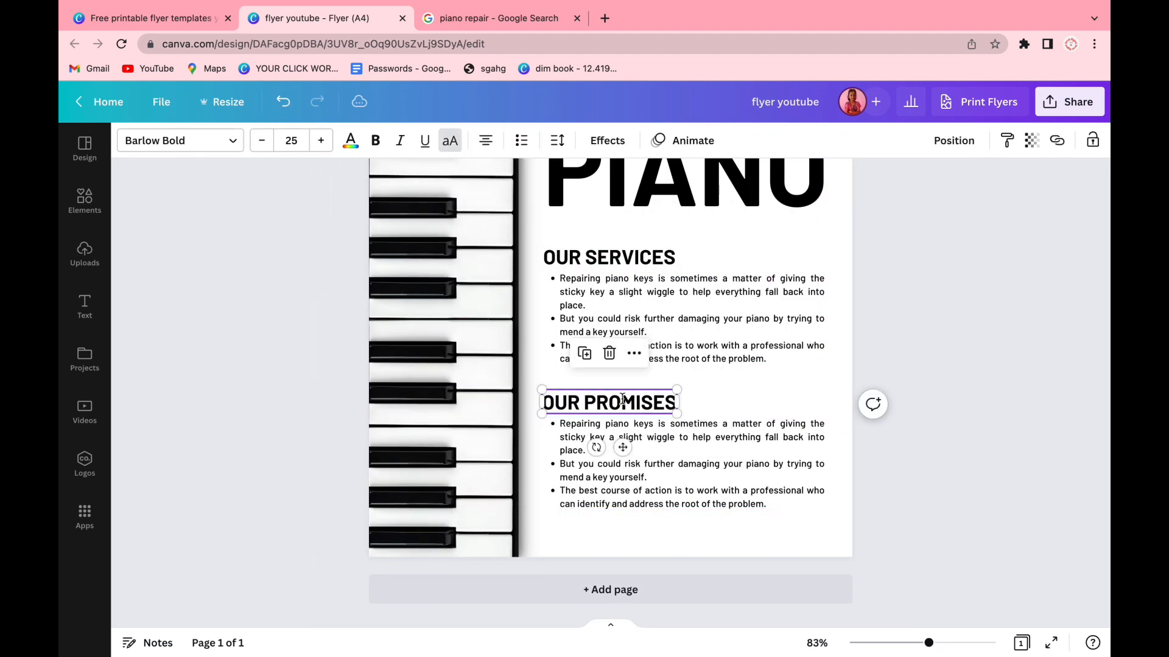
left_click(856, 378)
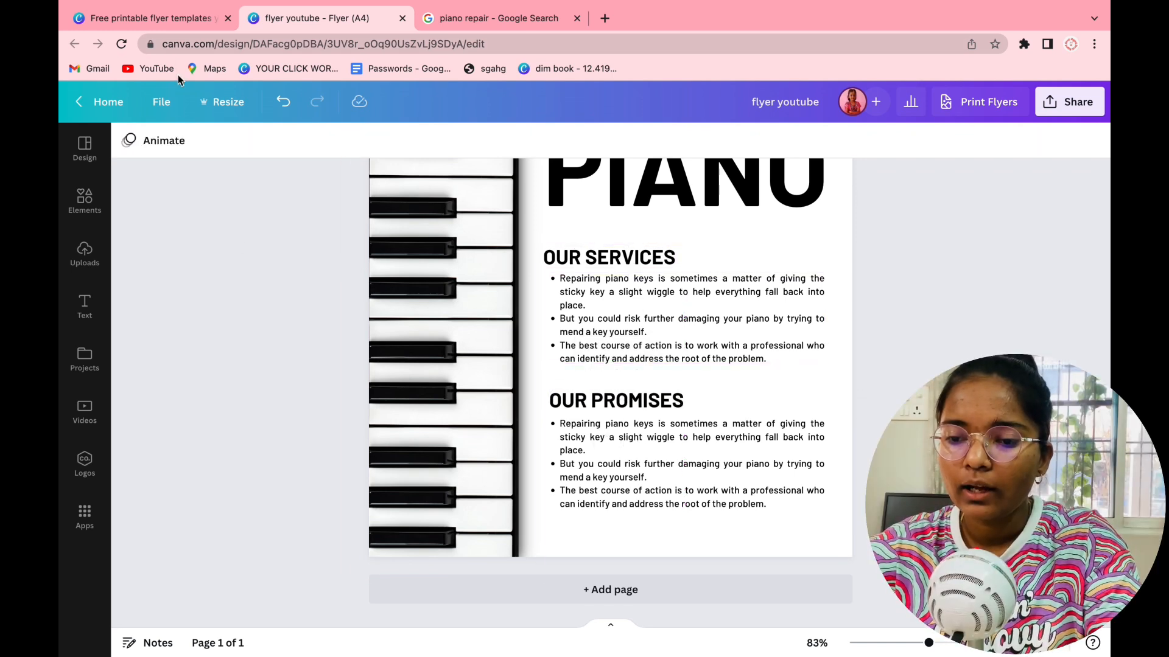
- Show rulers and guides and place a vertical guide at 75 along the left edge of the OUR SERVICES heading
left_click(161, 101)
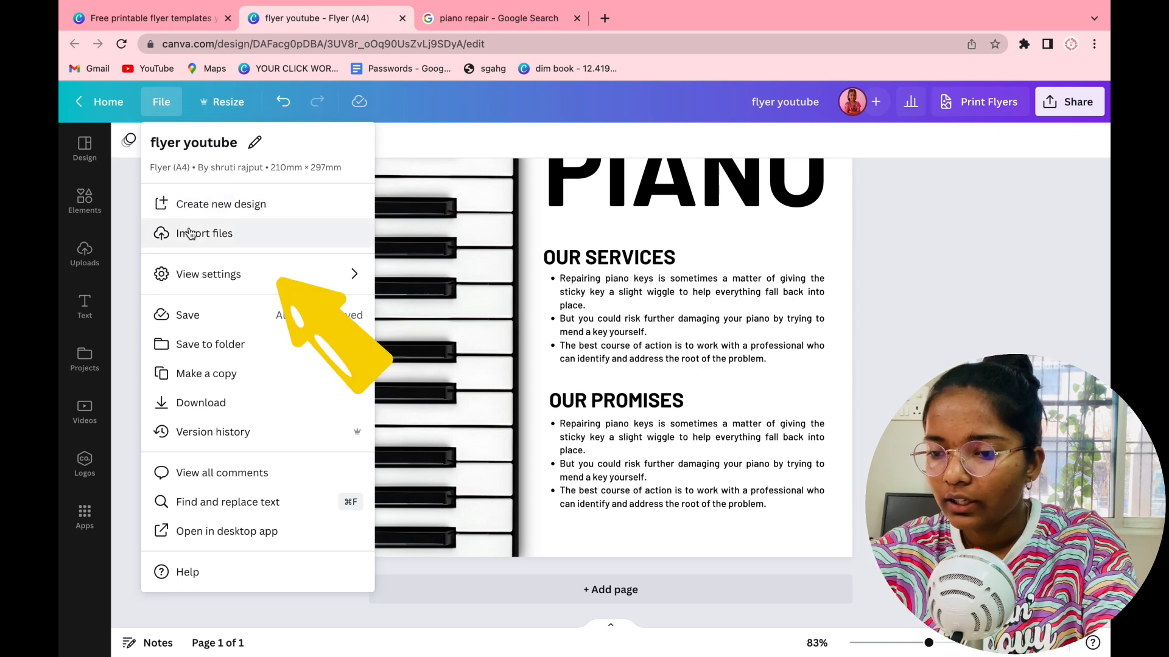
mouse_move(207, 277)
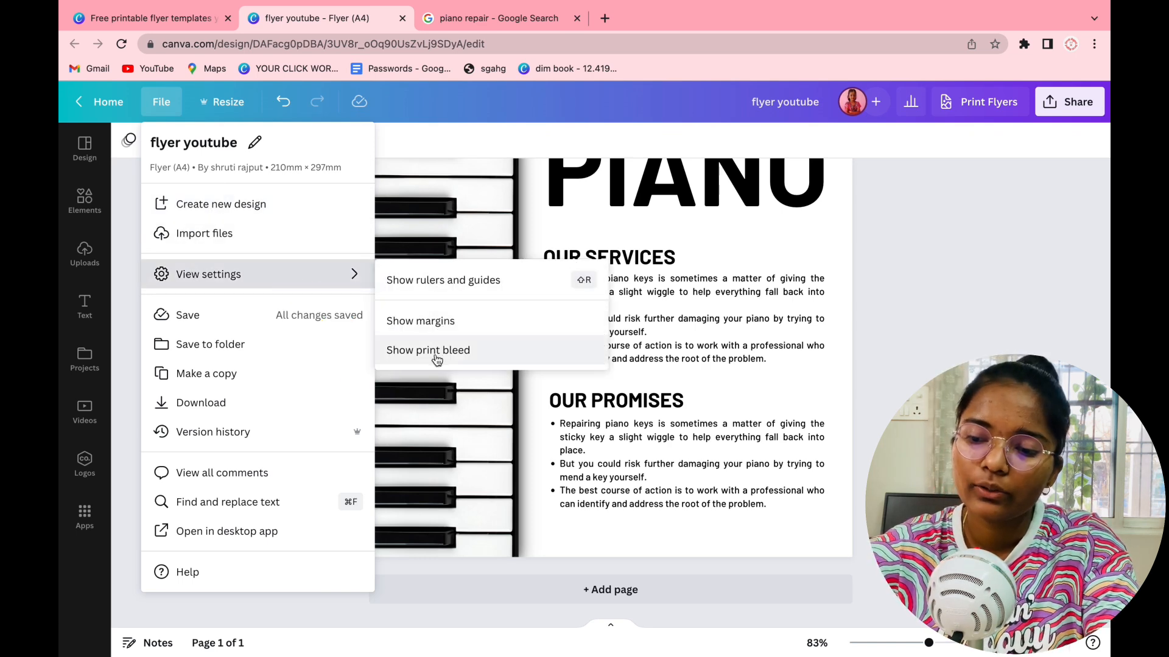
left_click(426, 280)
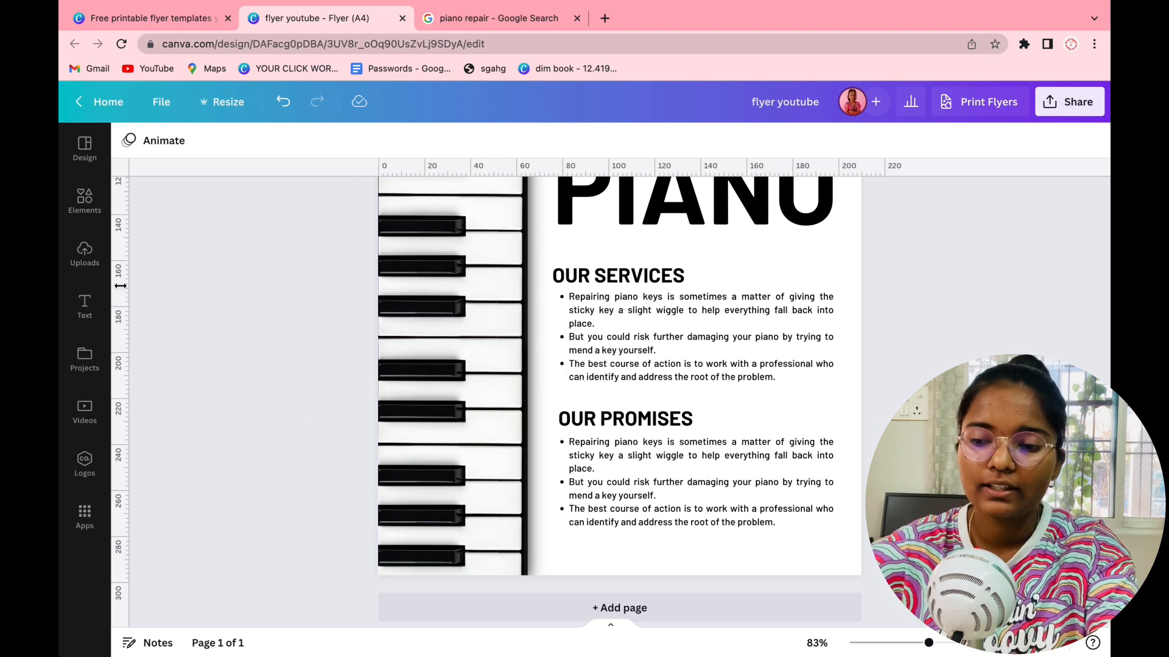
left_click_drag(519, 288, 546, 290)
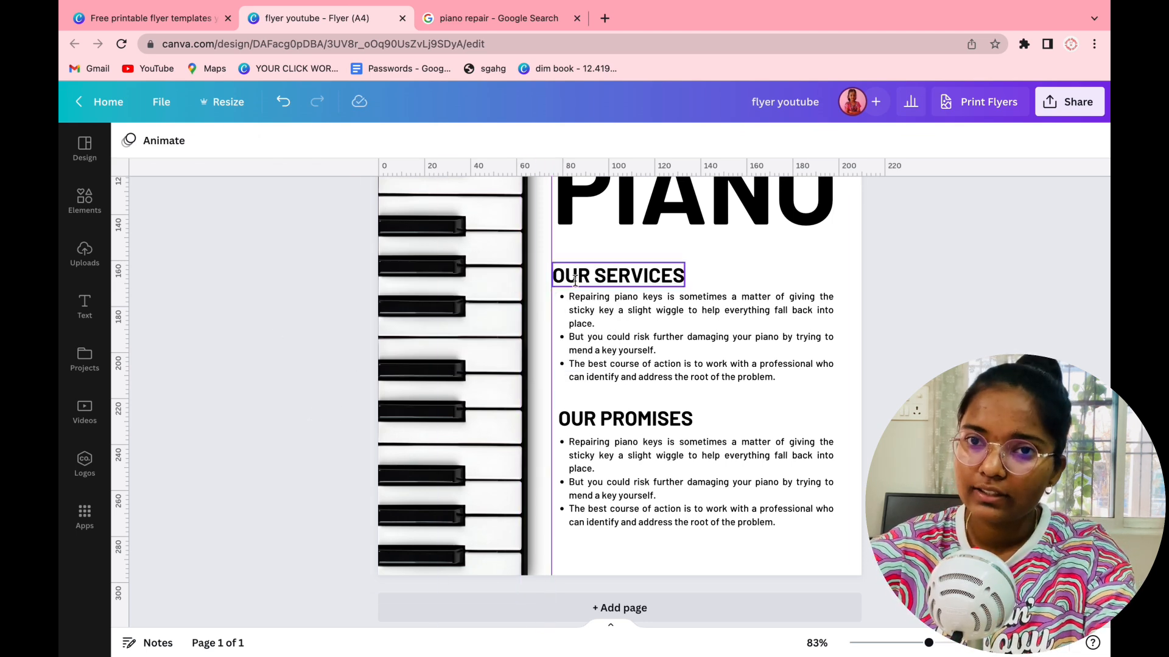
- Align the left edge of the OUR PROMISES heading with the vertical guide
left_click_drag(565, 416, 559, 416)
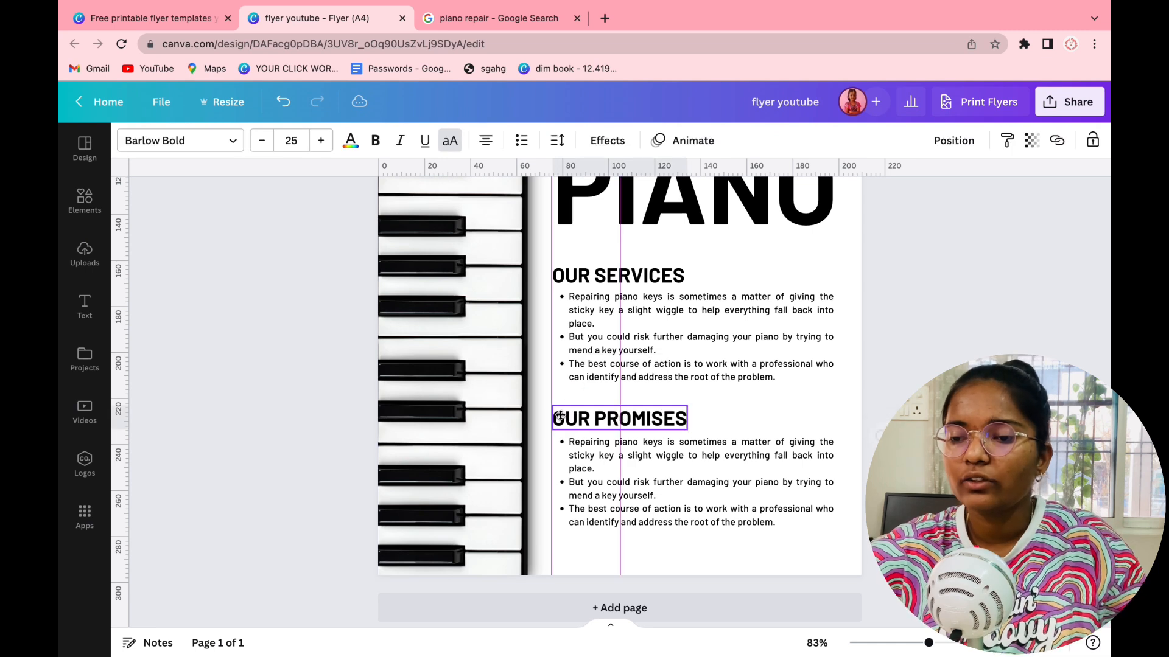
left_click(228, 454)
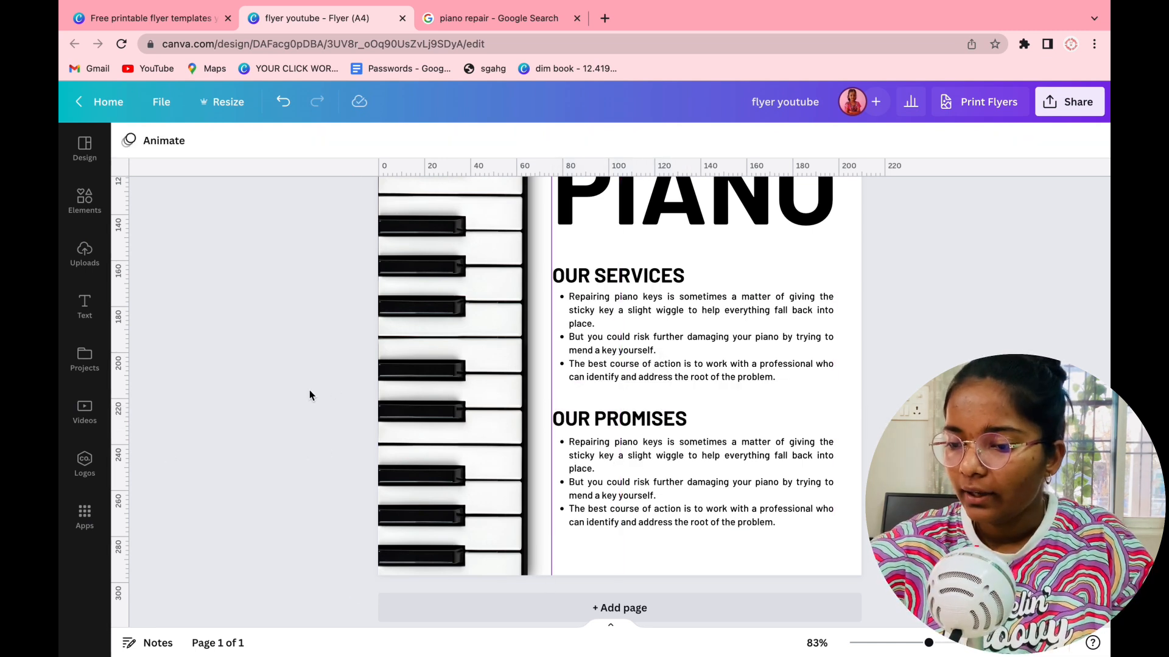
scroll(309, 390, "up", 5)
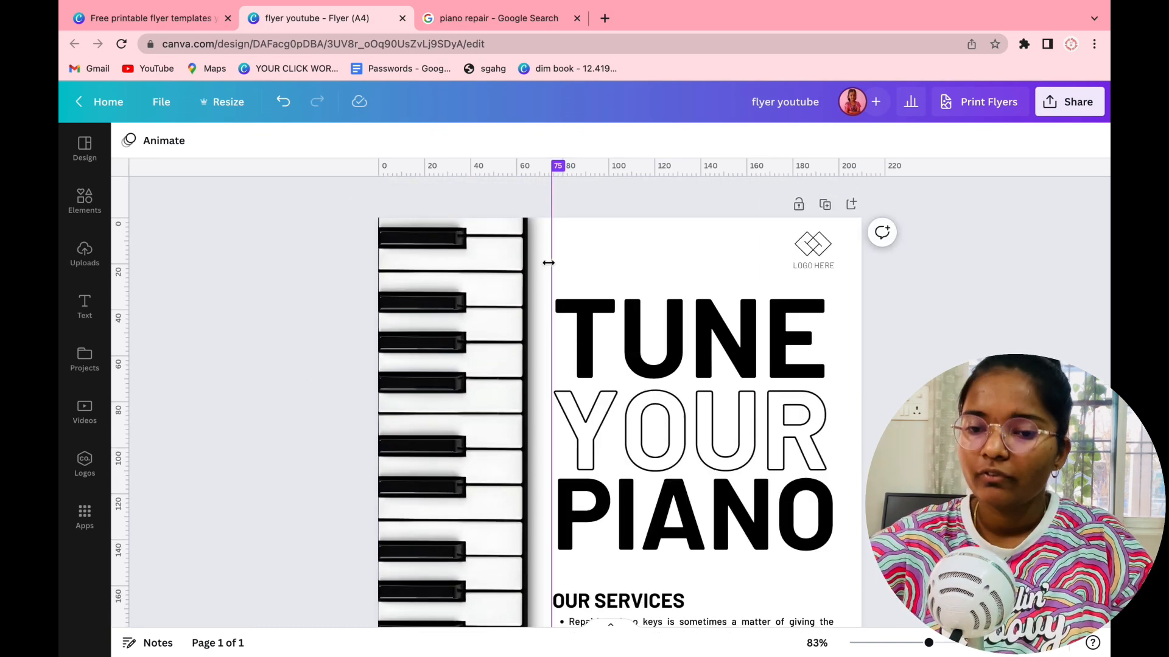
- Search the elements for "contact us" and add the rectangular blue and orange CONTACT US graphic to the flyer
scroll(609, 396, "down", 5)
left_click(85, 198)
double_click(227, 154)
type("contact us")
key("Return")
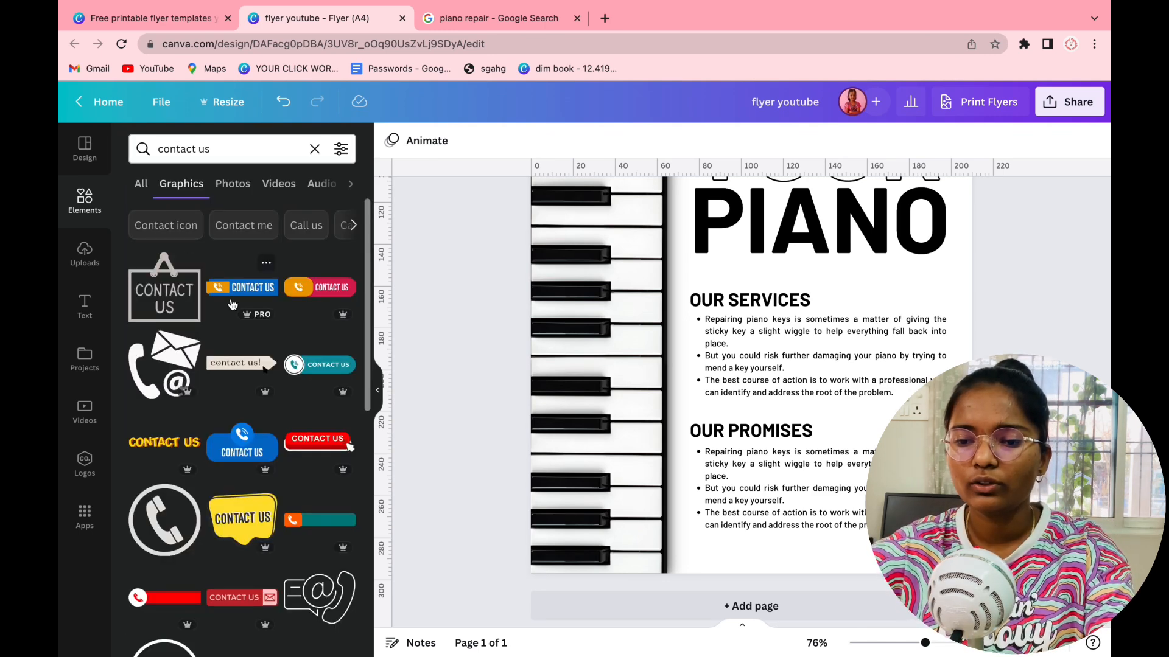
scroll(232, 305, "down", 1)
left_click(229, 264)
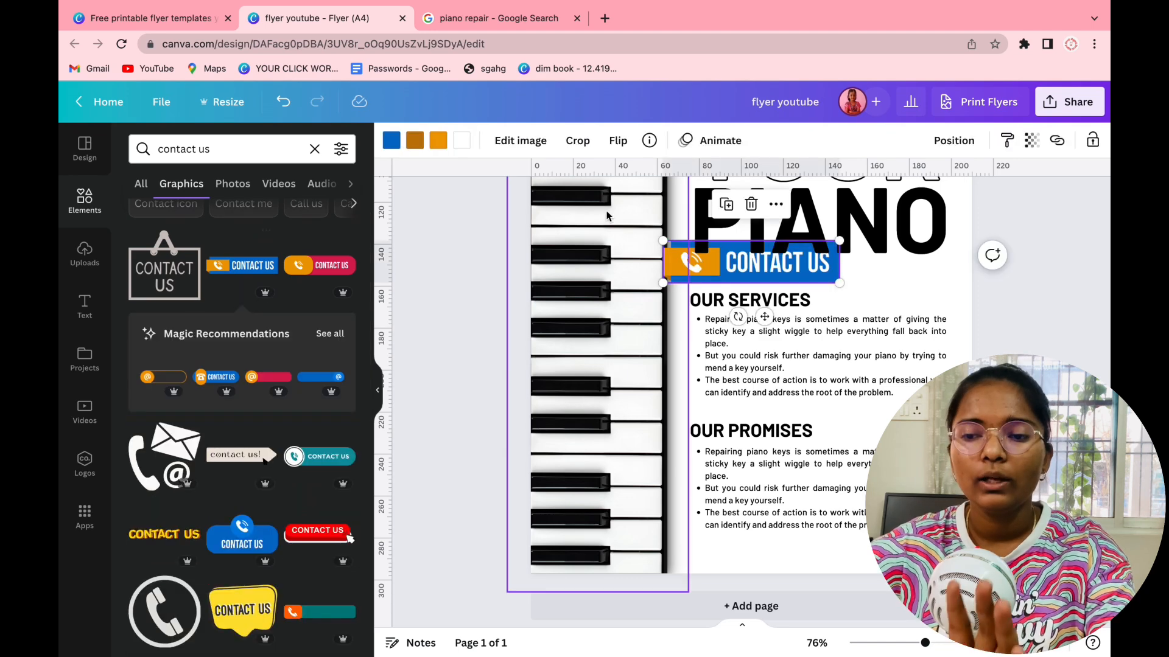
- Recolor the CONTACT US graphic, changing blue to black, brown to dark grey and orange to light grey
left_click(392, 140)
left_click(183, 213)
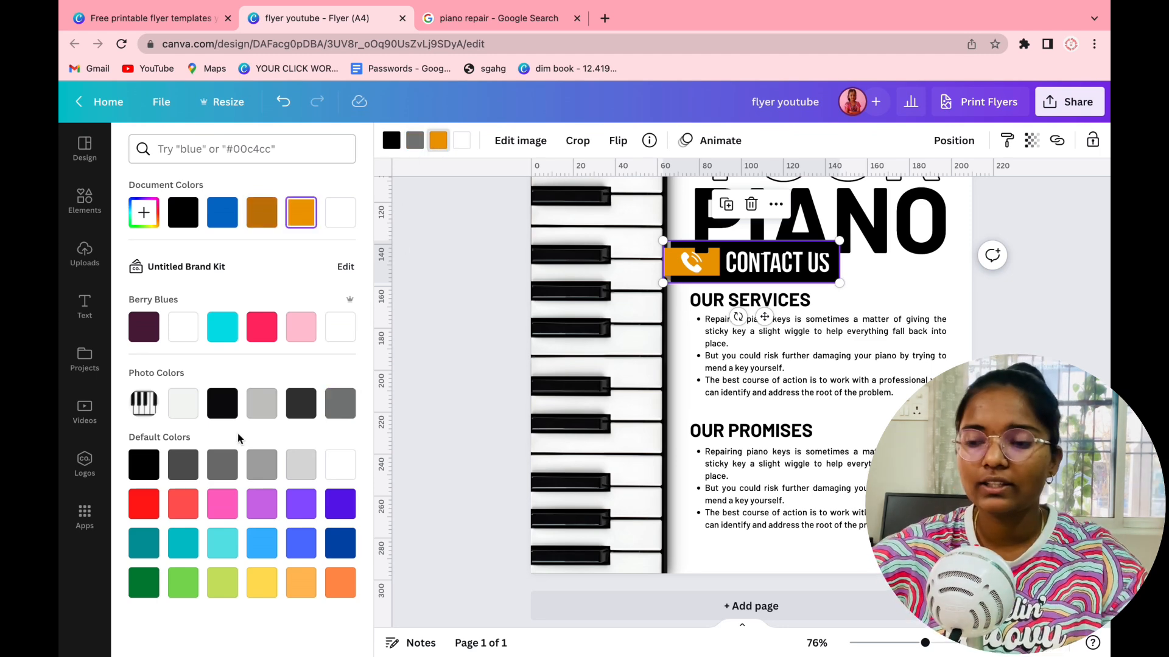
left_click(400, 363)
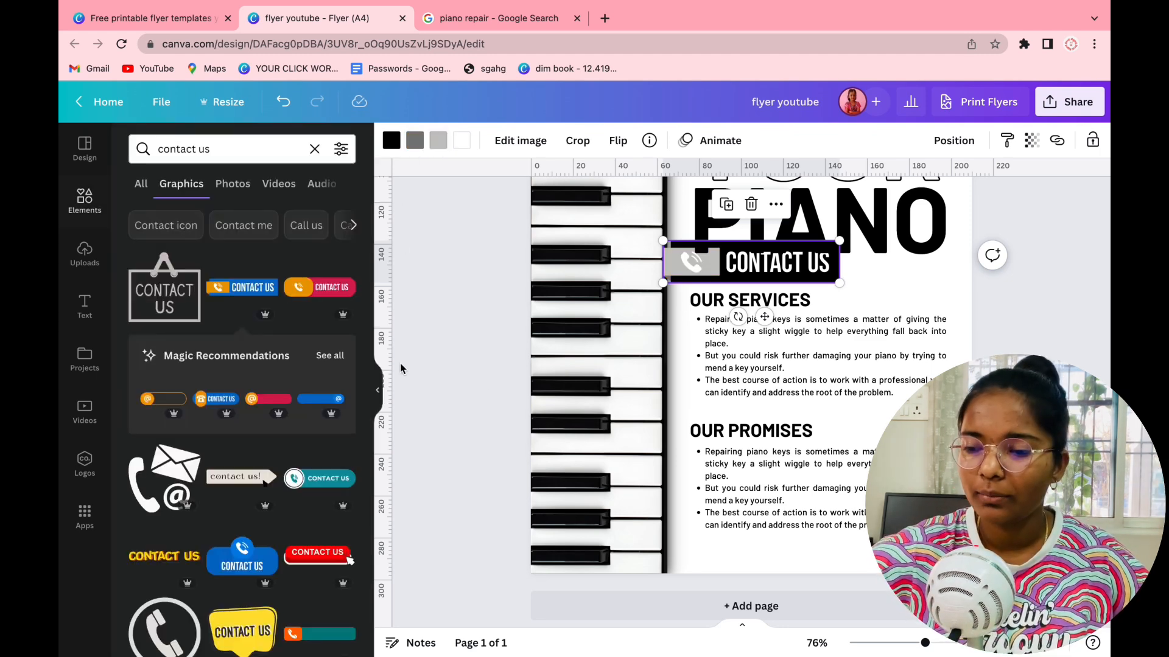
- Shrink the CONTACT US graphic and place it beneath the OUR PROMISES bullet list near the page's lower edge
left_click_drag(677, 280, 677, 540)
left_click_drag(833, 500, 721, 536)
left_click_drag(706, 578, 830, 592)
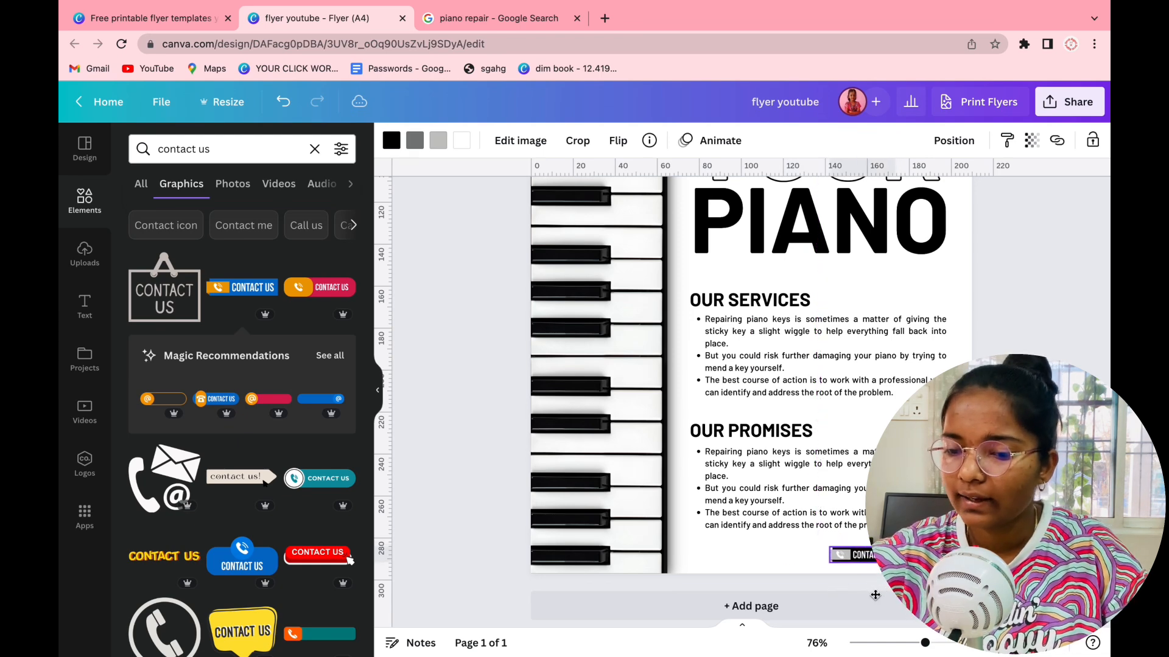
key("Escape")
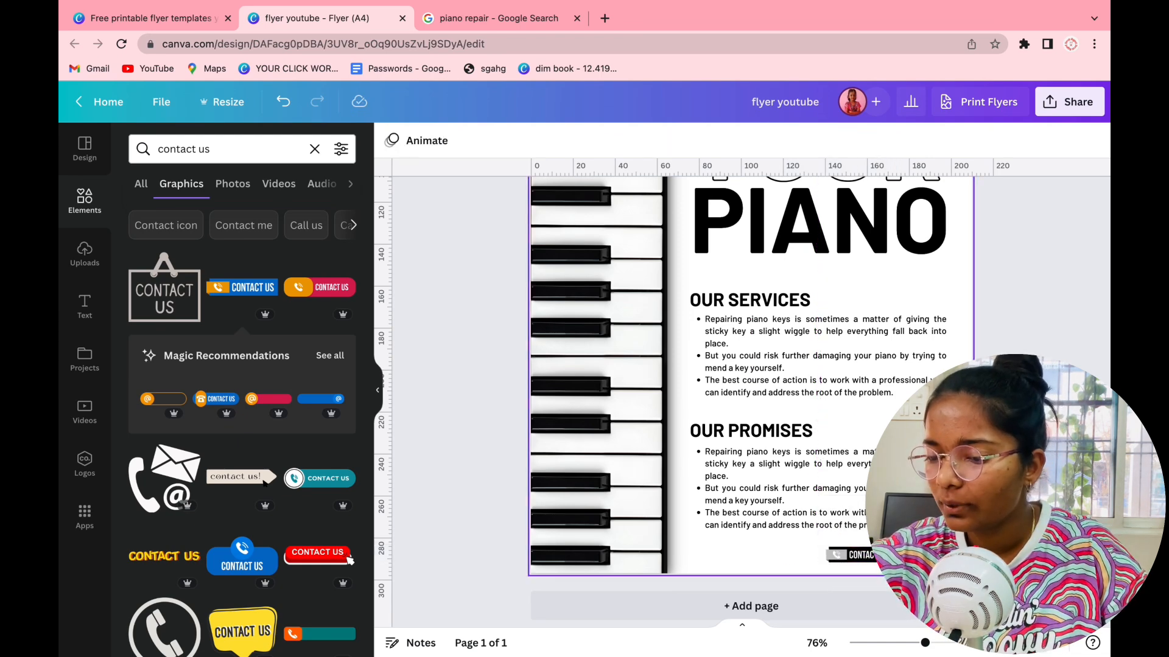
scroll(749, 567, "up", 5)
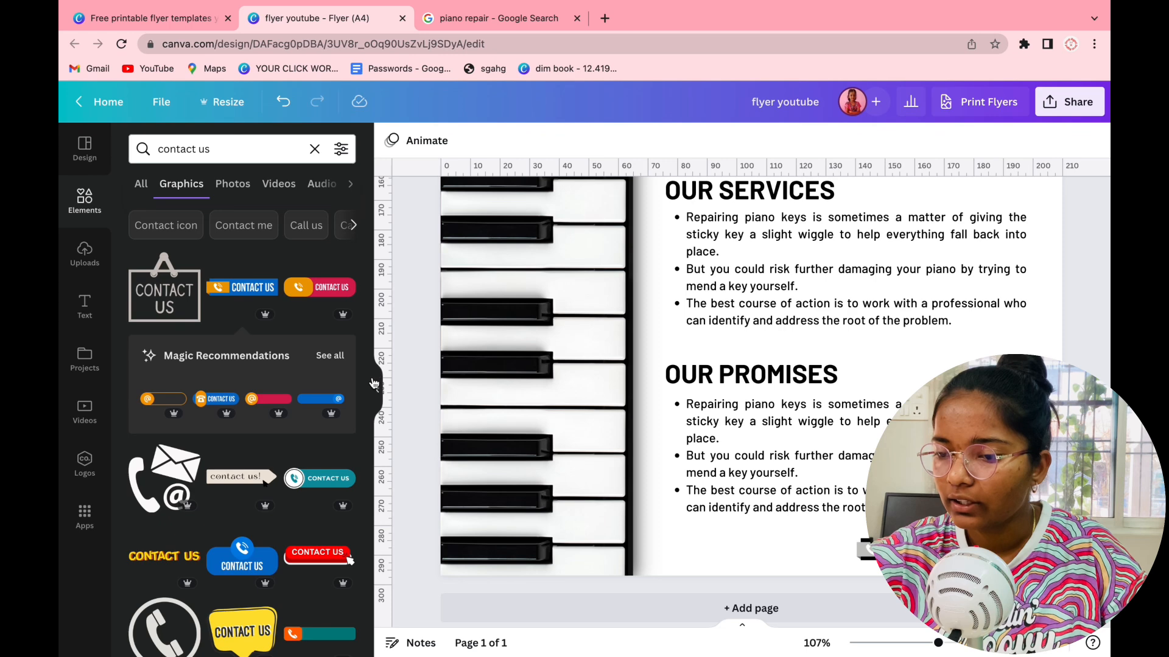
left_click(383, 399)
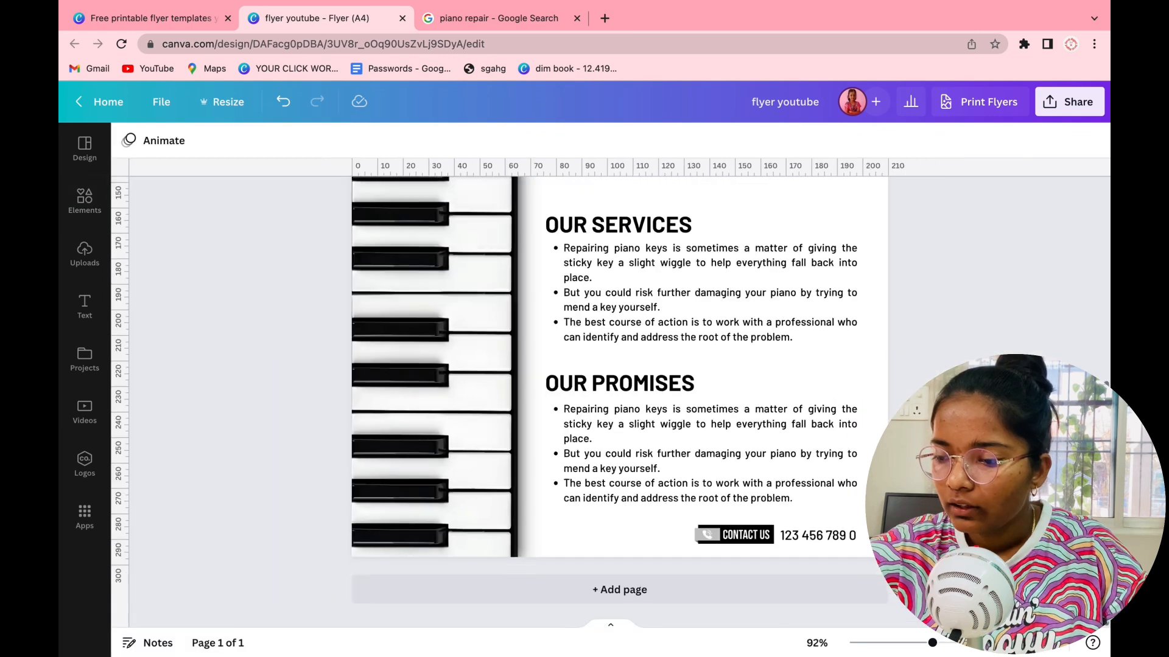
- Clear the elements search and add a square from Lines & Shapes to the flyer
left_click(85, 197)
left_click(272, 156)
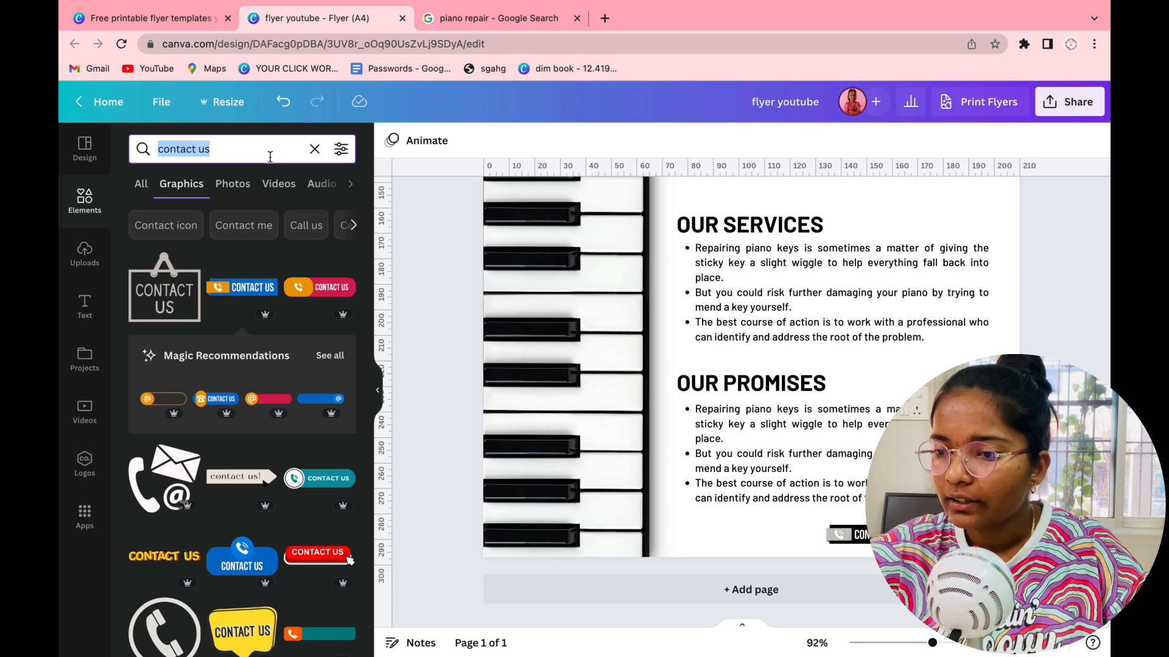
key("BackSpace")
left_click(312, 151)
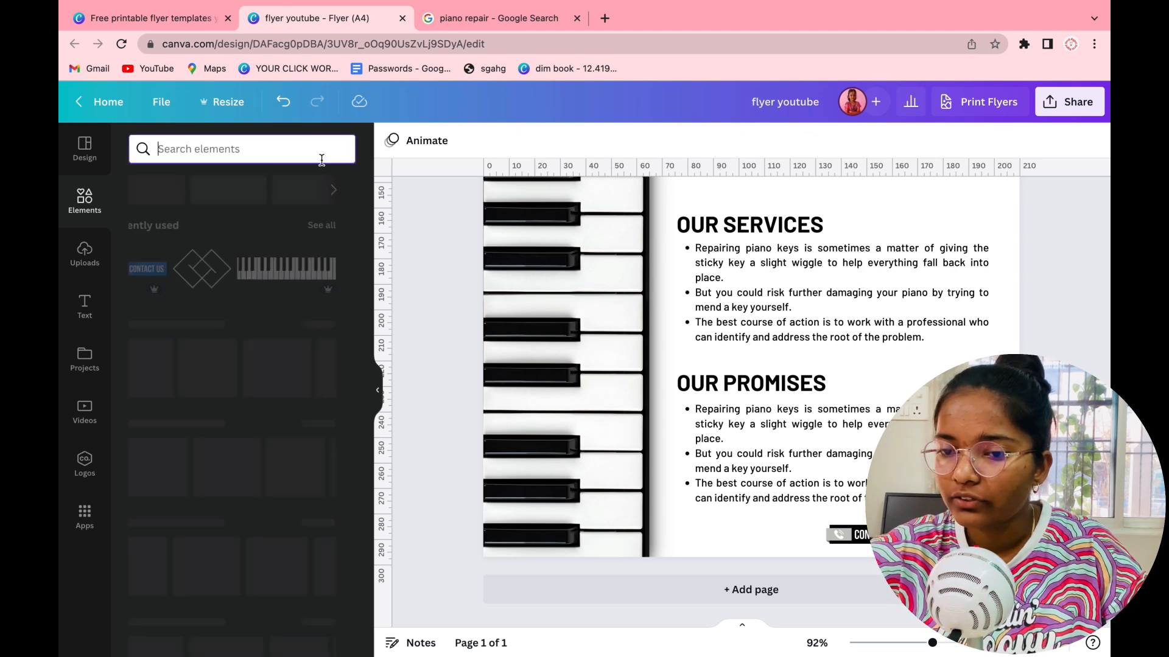
left_click(152, 361)
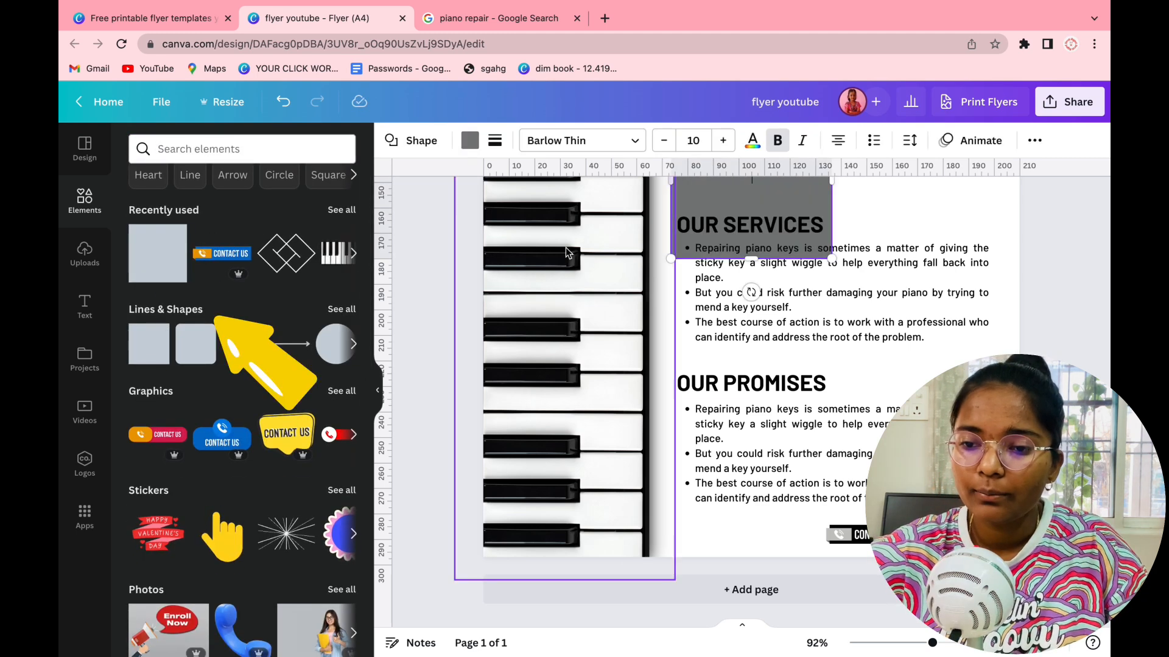
left_click(484, 283)
left_click(820, 208)
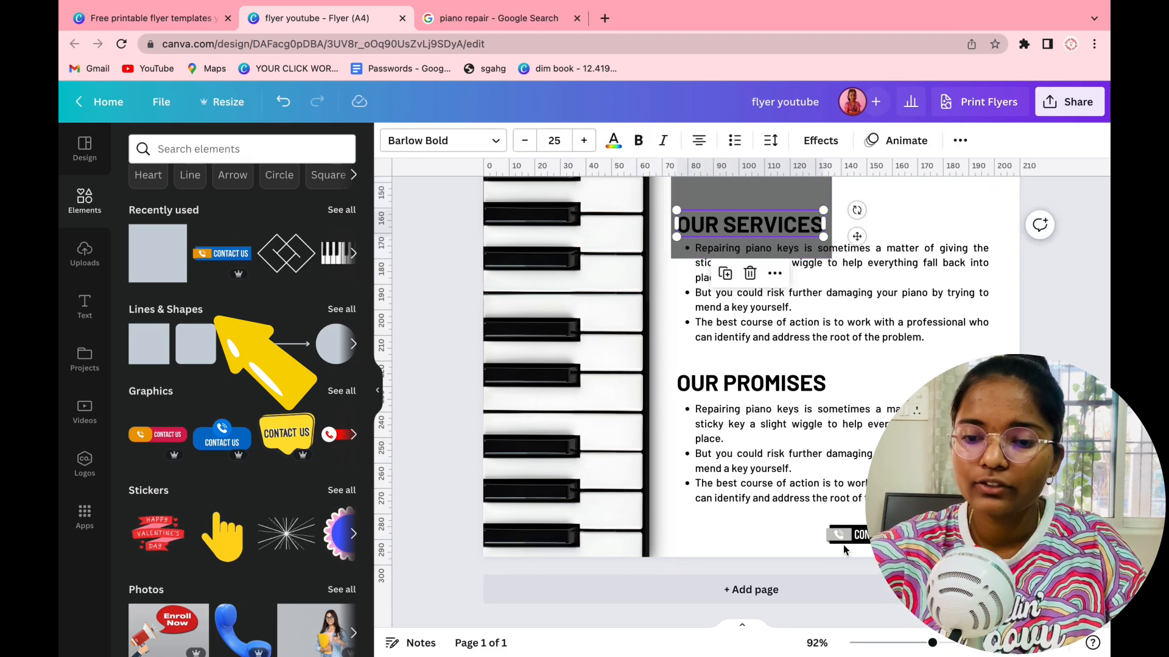
left_click(900, 225)
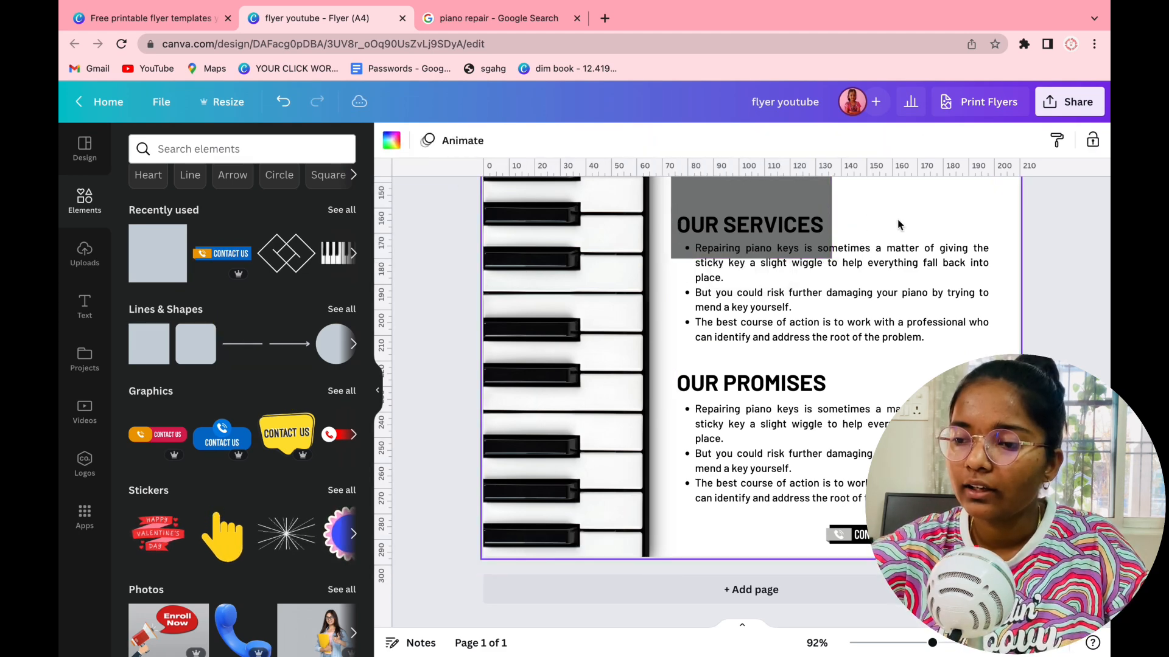
- Move the grey square to the page's lower edge and stretch it into a strip across the full page width
scroll(795, 204, "down", 5)
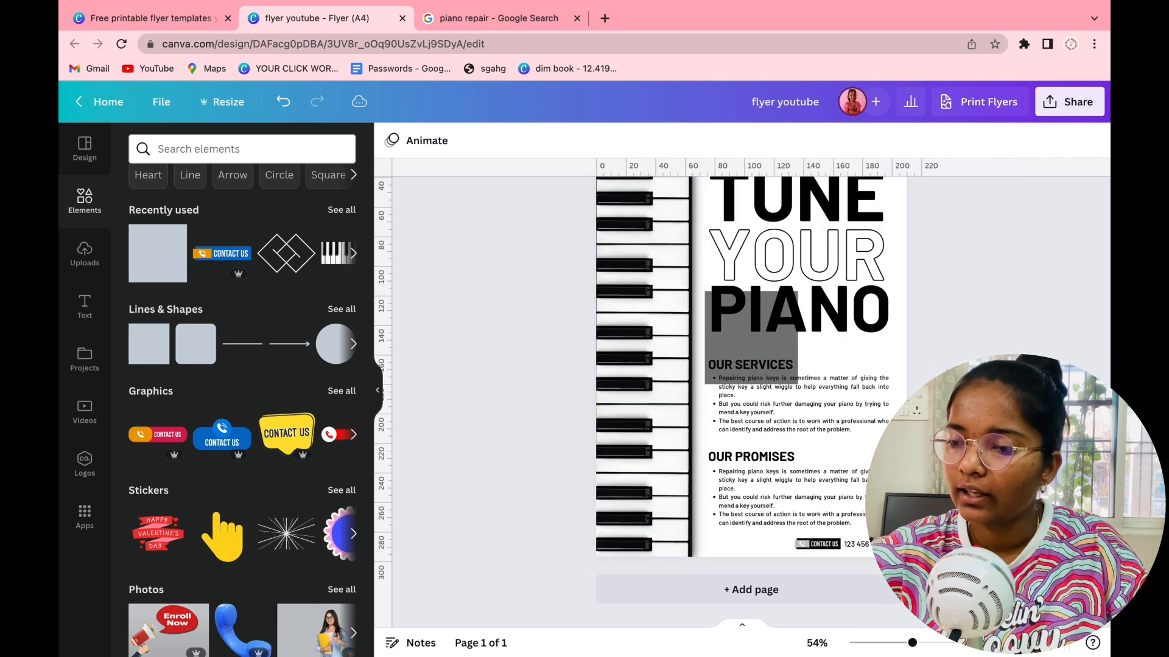
left_click_drag(707, 352, 677, 588)
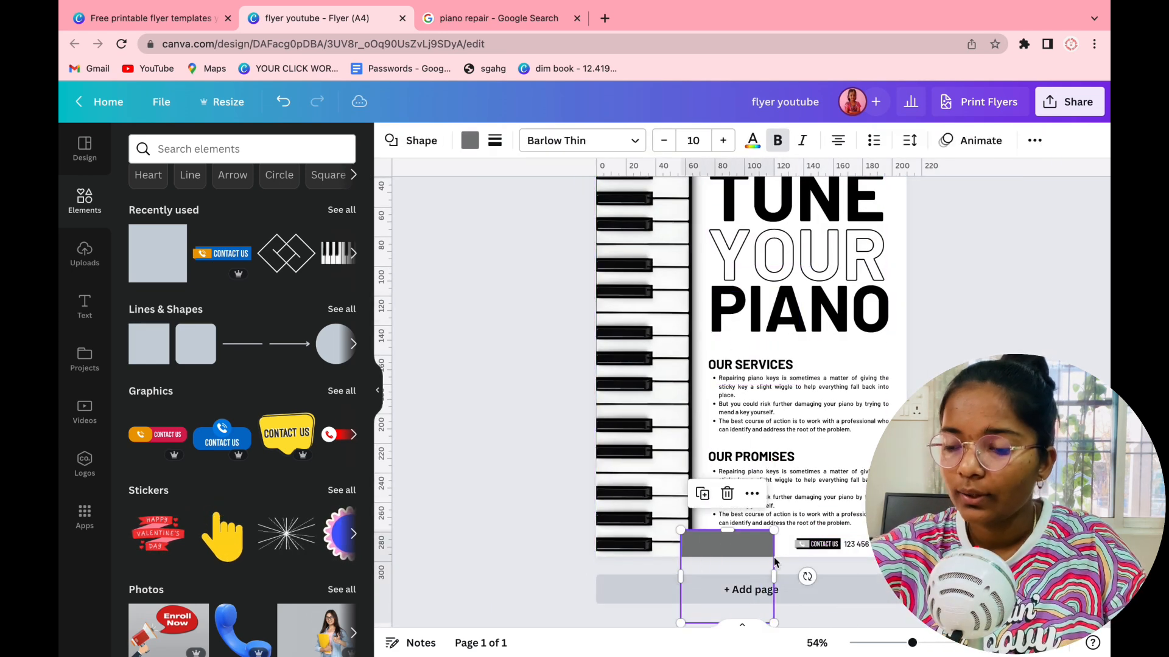
left_click_drag(774, 577, 1109, 577)
left_click_drag(962, 573, 898, 574)
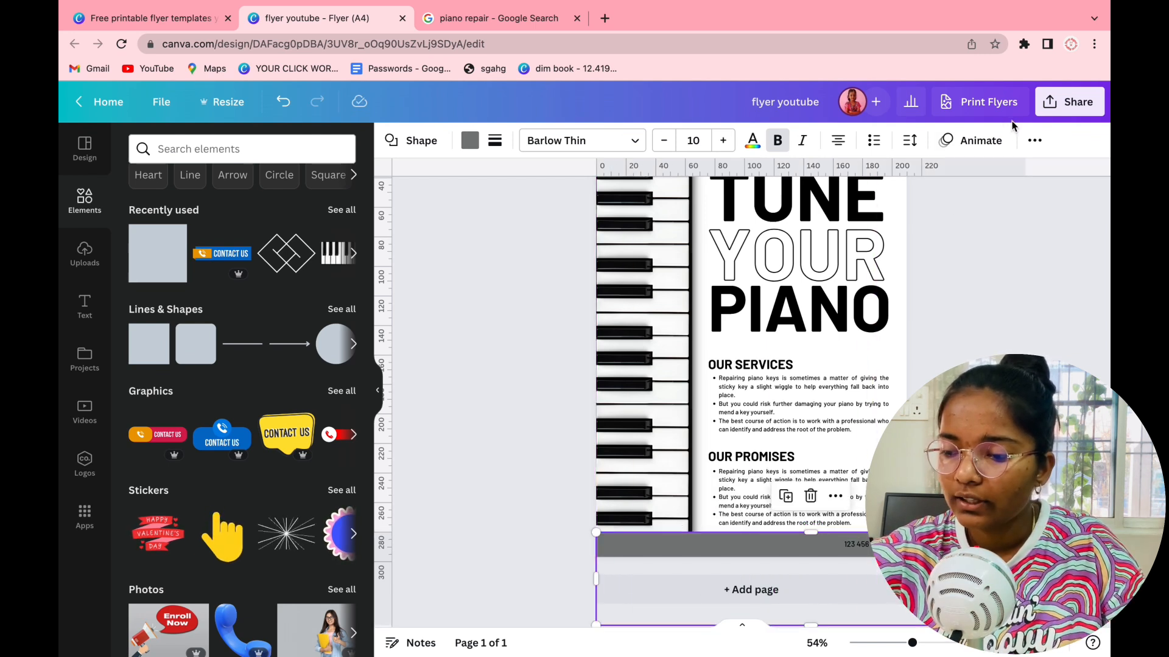
- Send the grey strip to the back, behind the keyboard image and the contact details
left_click(1033, 142)
left_click(892, 175)
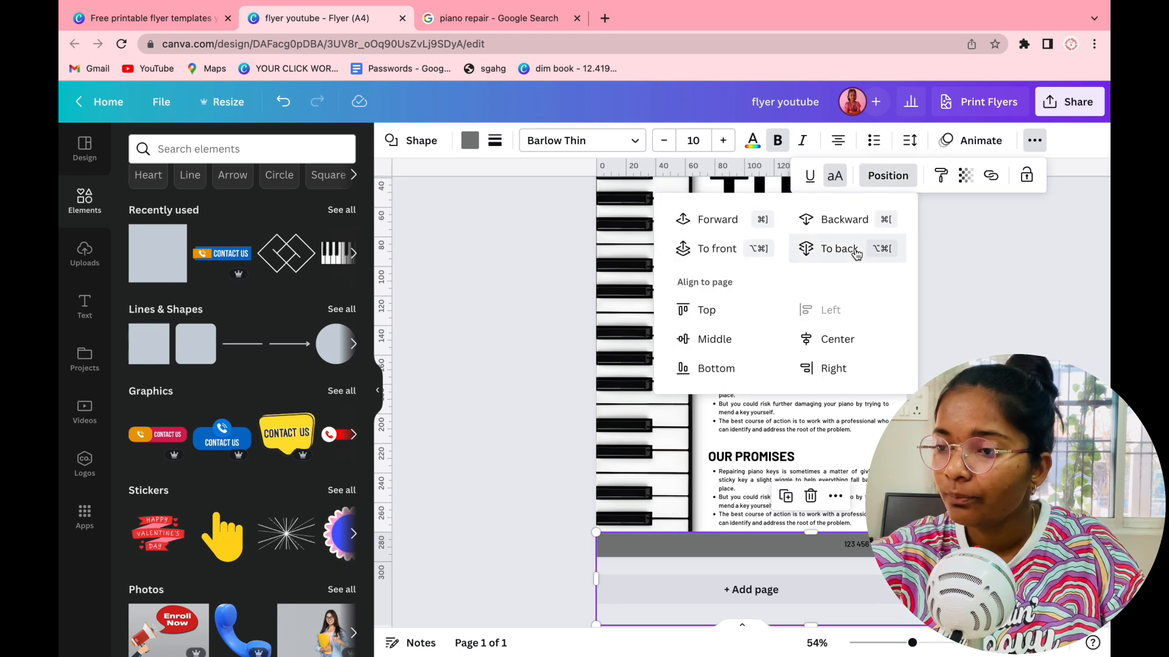
left_click(840, 249)
left_click(216, 513)
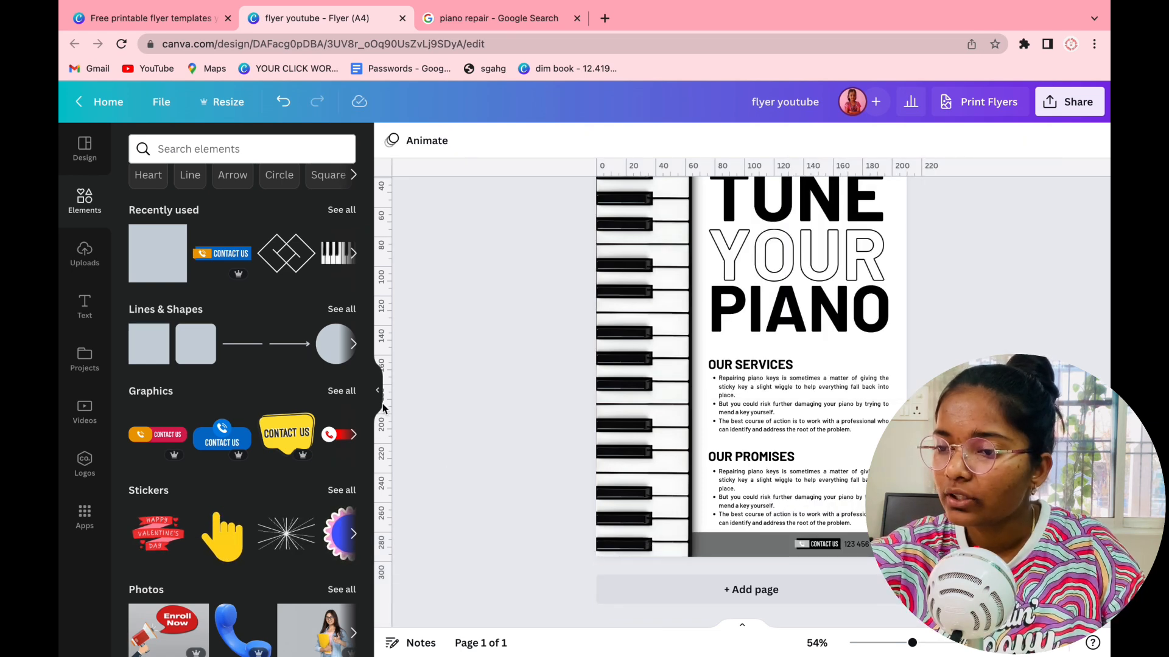
- Try black and light grey fills on the footer strip, ending on the dark grey photo colour
left_click(378, 416)
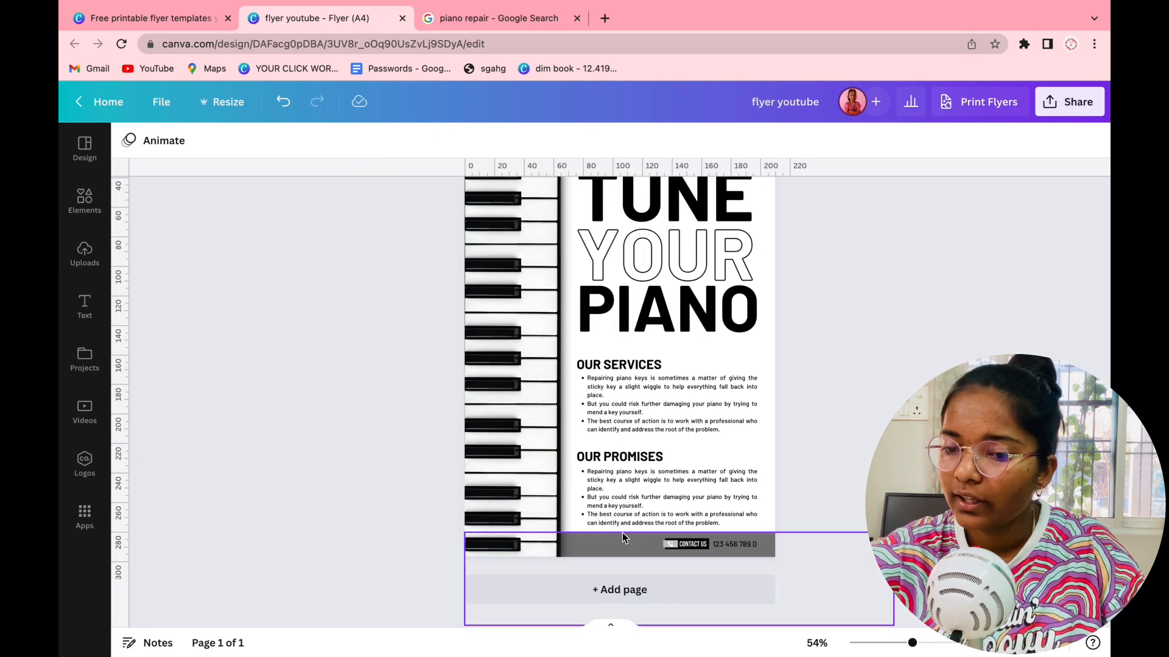
left_click(622, 535)
left_click(820, 496)
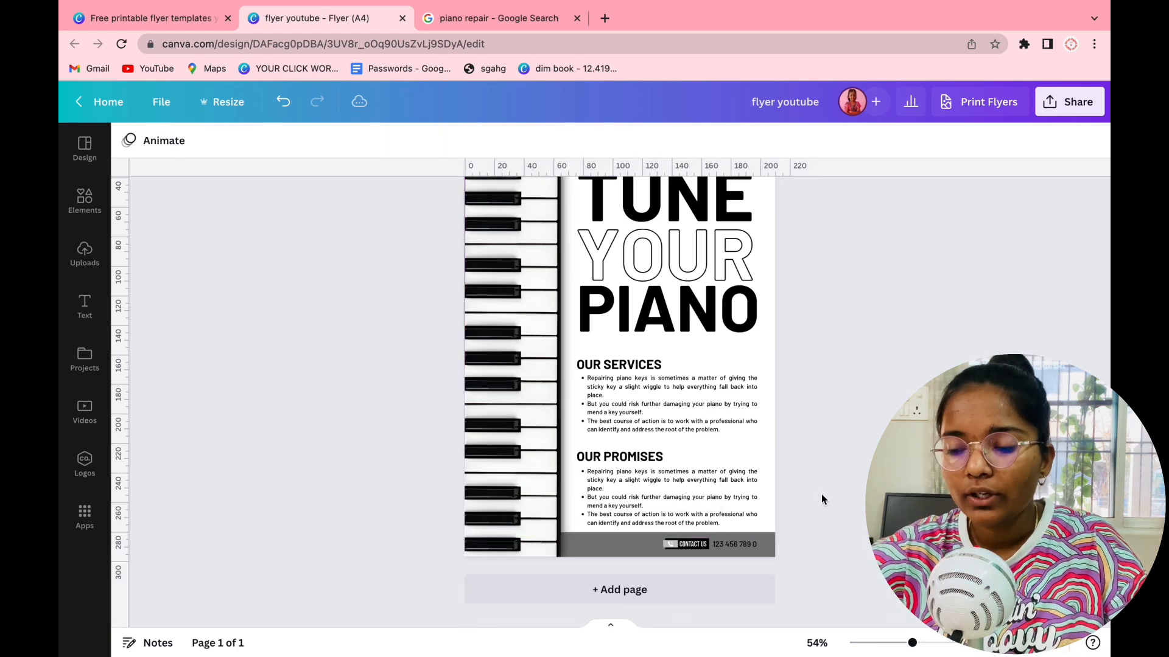
scroll(821, 499, "up", 5)
scroll(821, 499, "down", 2)
scroll(731, 530, "up", 2)
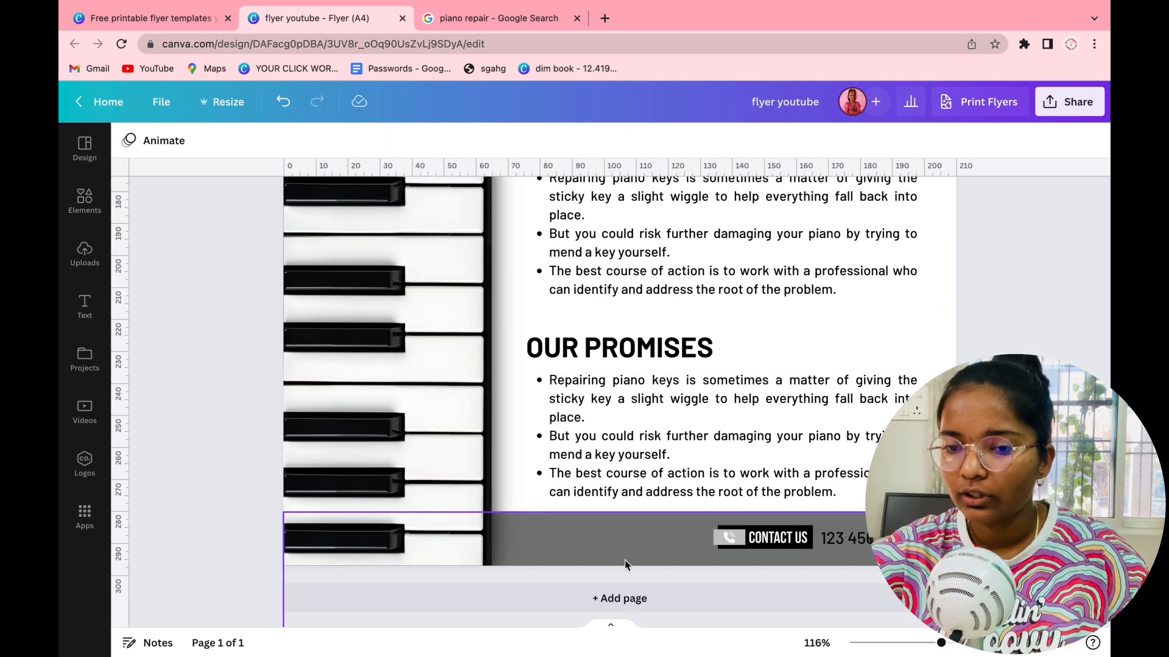
left_click(625, 565)
left_click(208, 144)
left_click(223, 212)
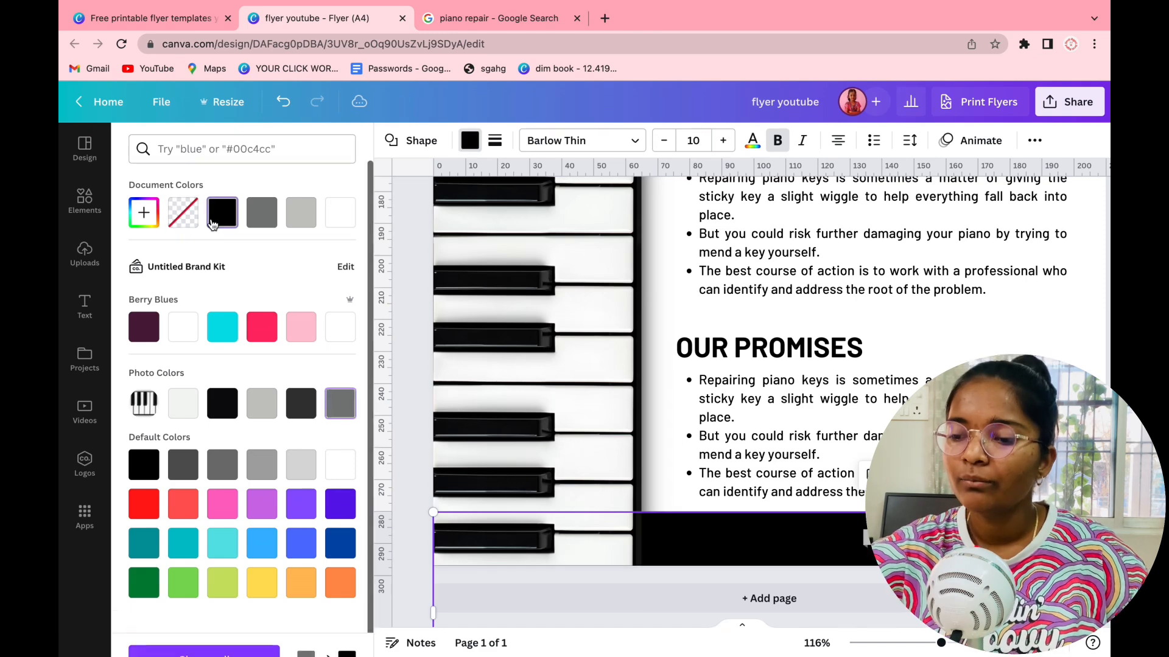
scroll(532, 422, "down", 3)
scroll(531, 422, "up", 2)
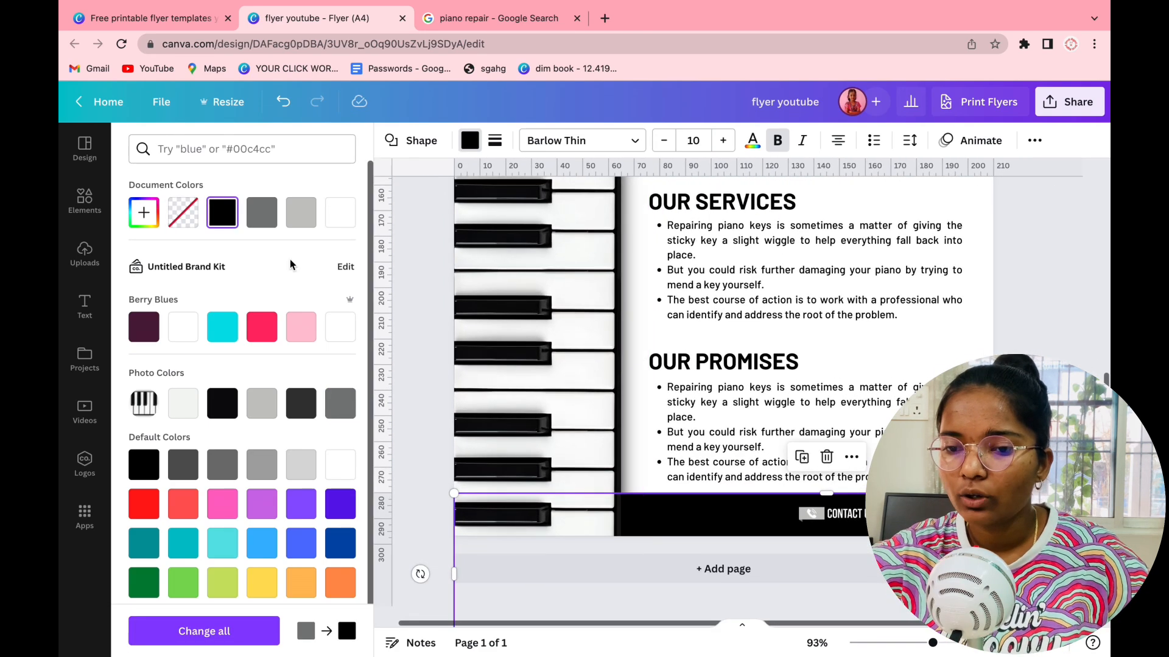
left_click(306, 224)
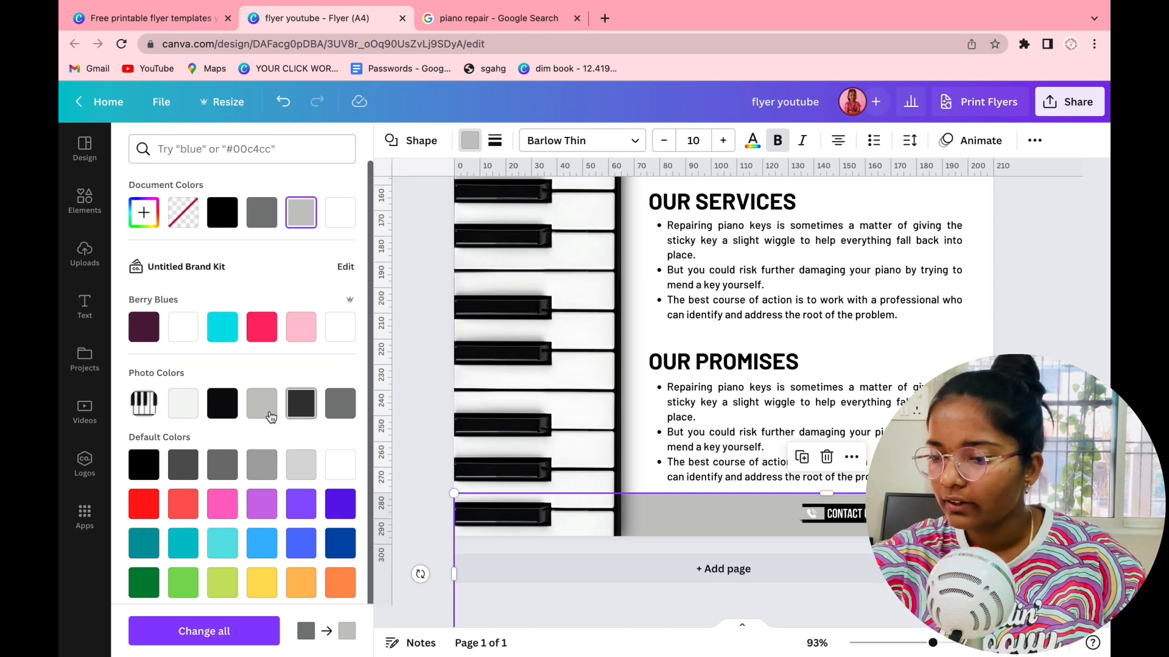
left_click(345, 415)
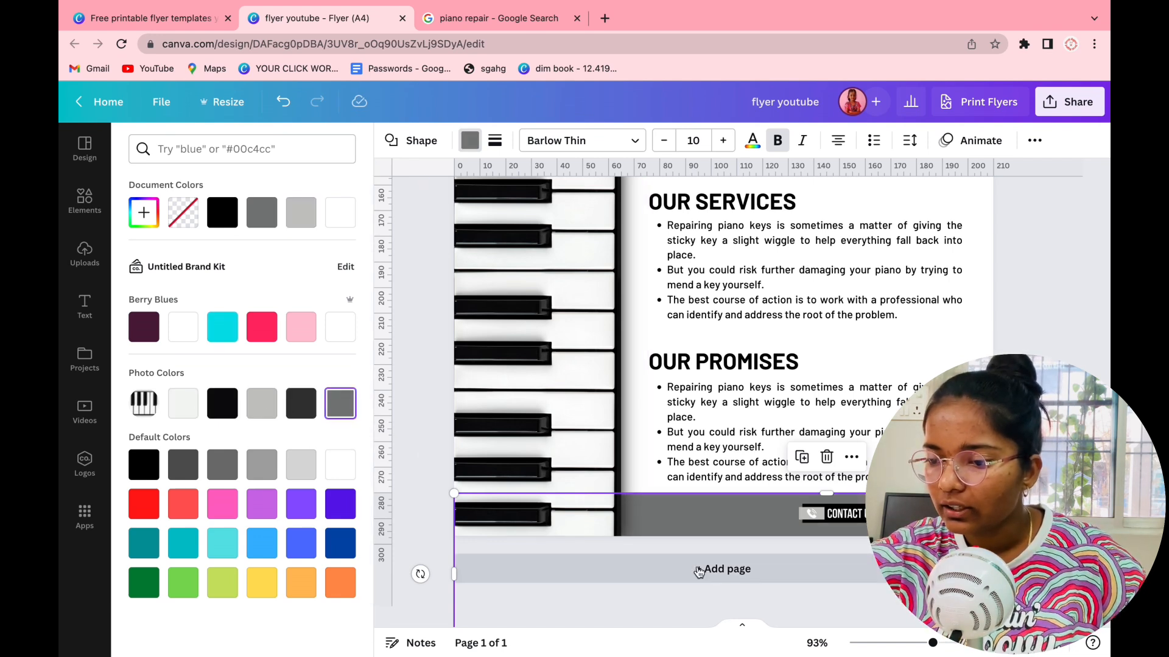
- Duplicate the footer strip, fill the copy black, and set it backward and lower to form a thin black band beneath the grey strip
left_click_drag(698, 571, 709, 582)
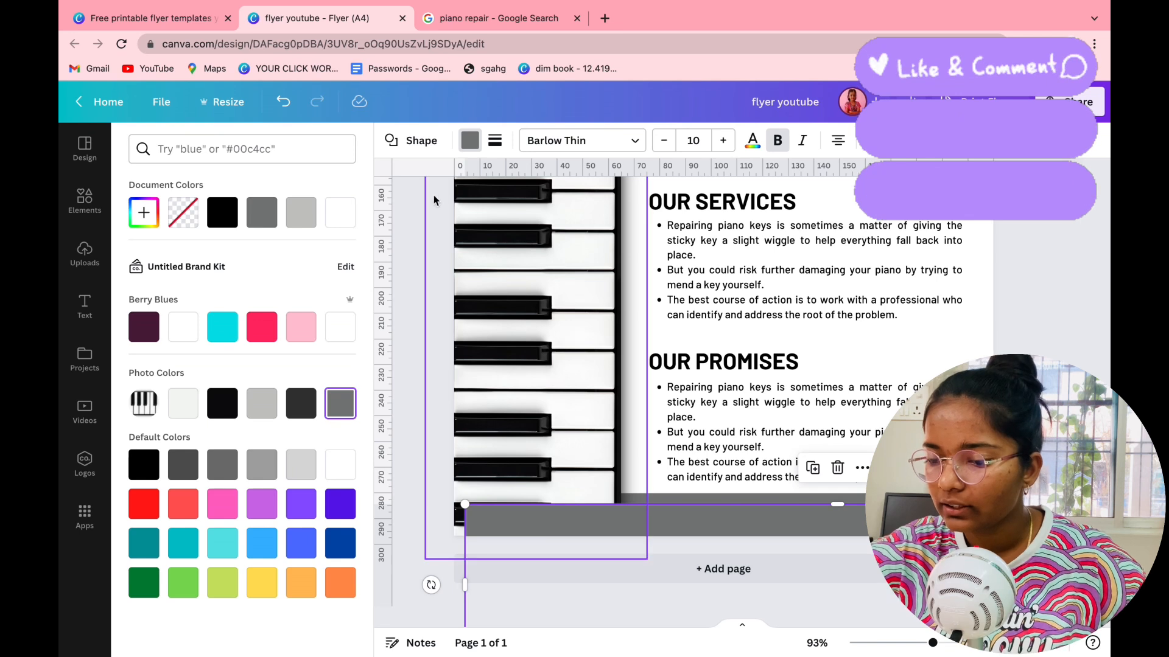
left_click(215, 215)
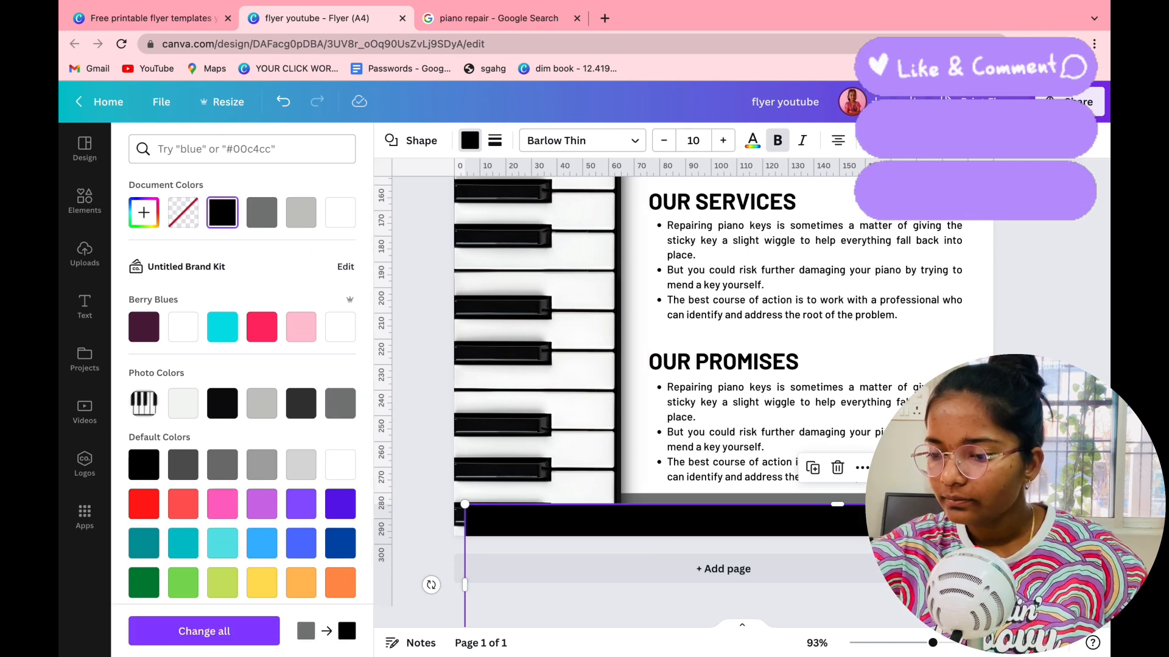
left_click(1033, 140)
left_click(889, 176)
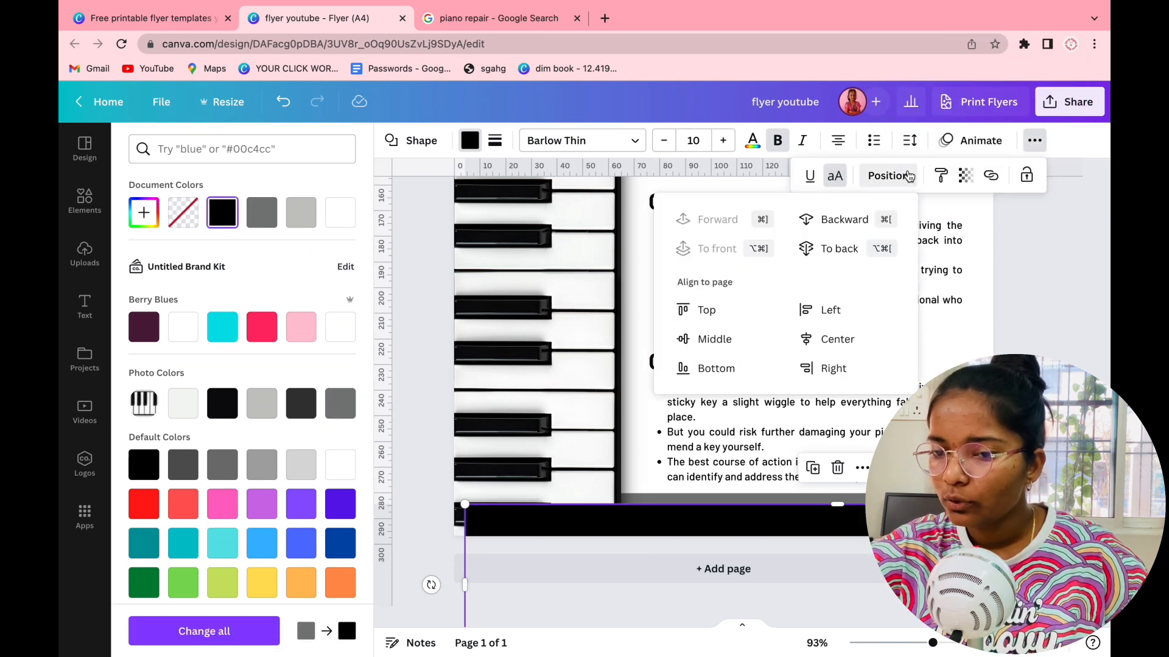
left_click(860, 226)
left_click(861, 222)
left_click_drag(717, 535, 718, 547)
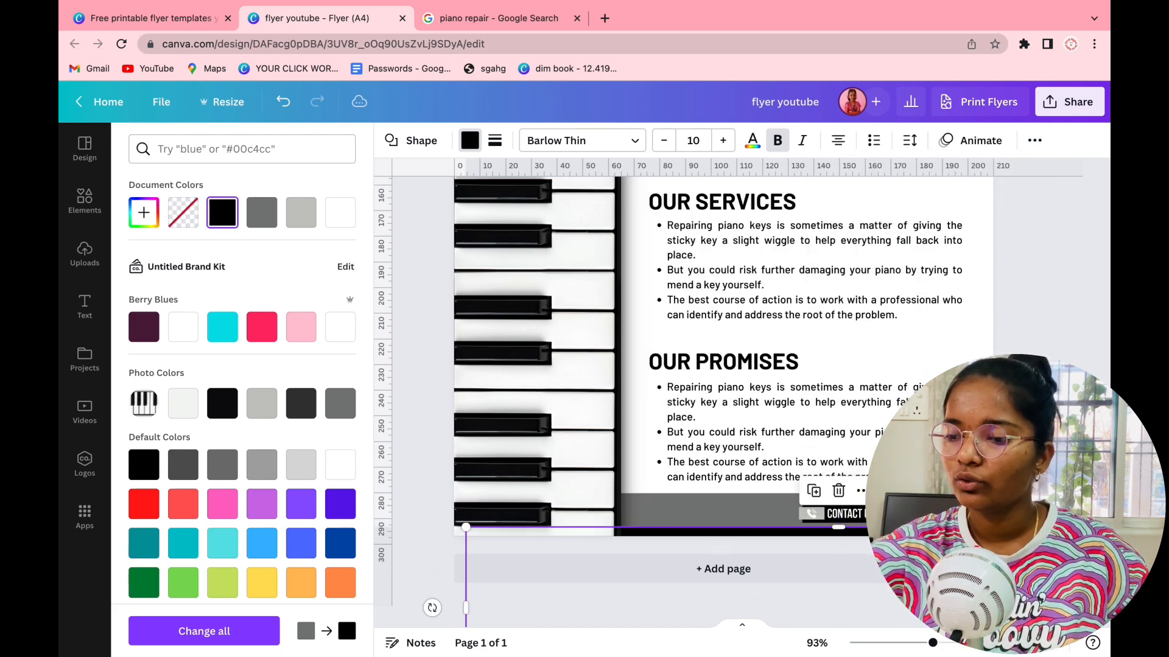
left_click(432, 608)
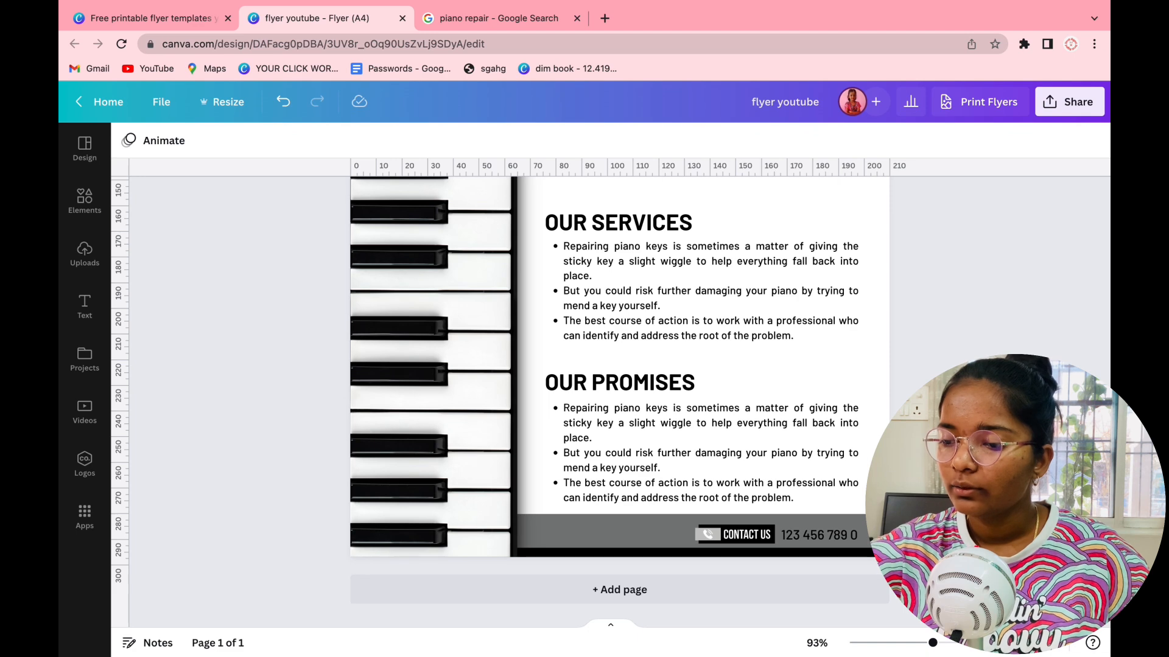
- Colour the phone number text in the footer strip white
left_click(813, 540)
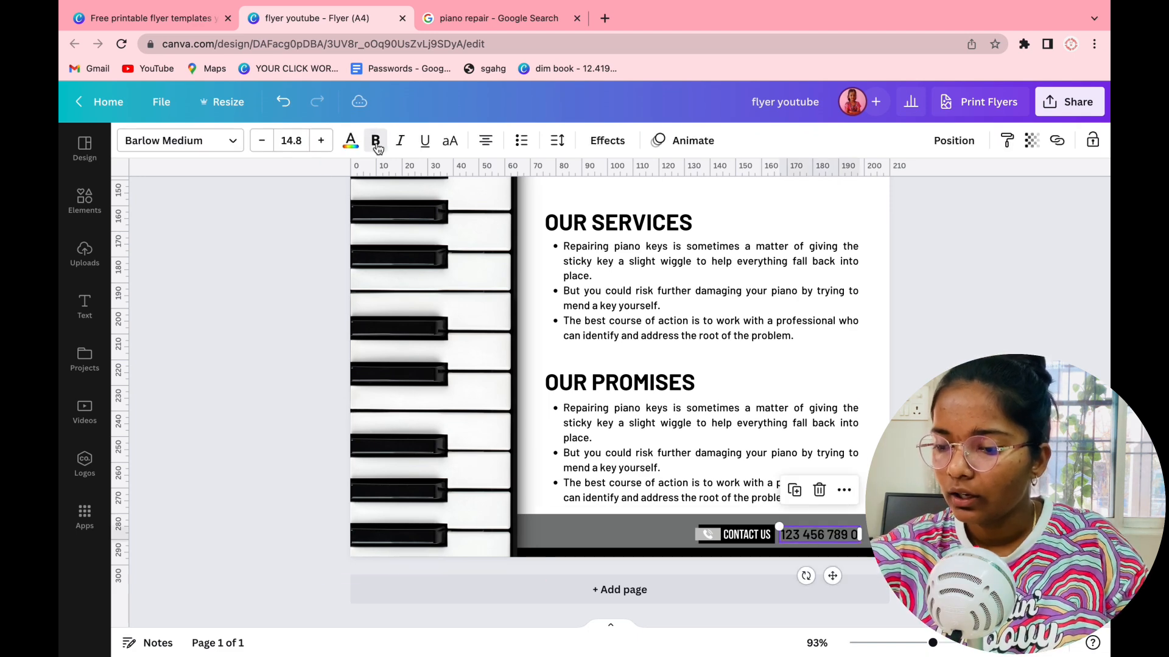
left_click(351, 140)
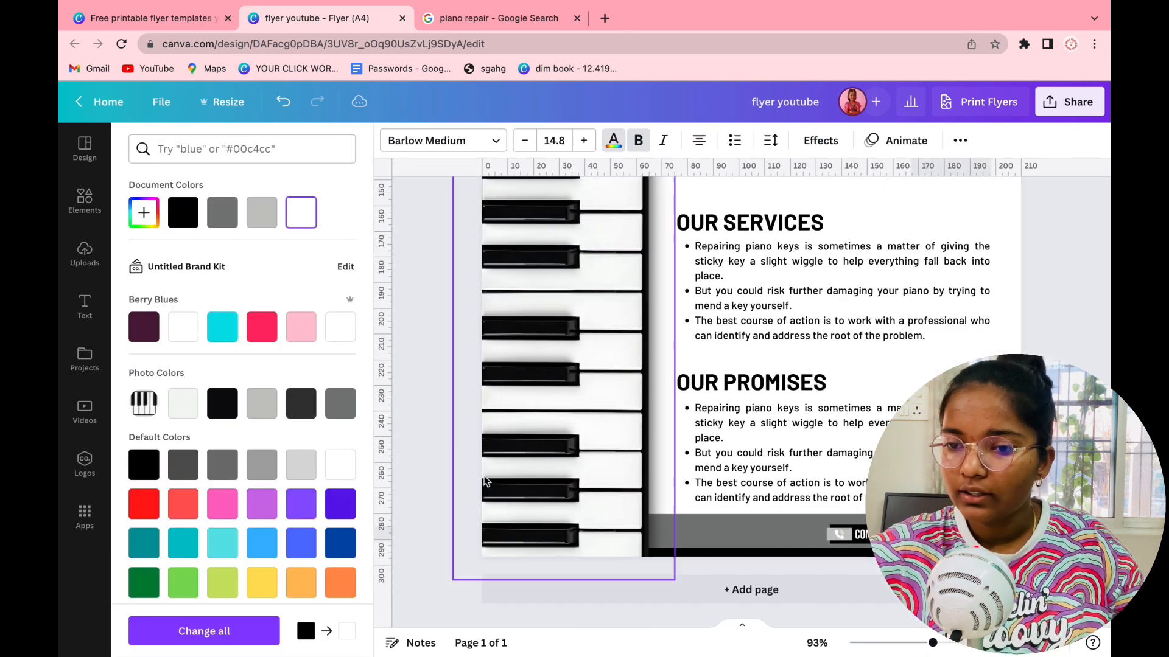
left_click(333, 513)
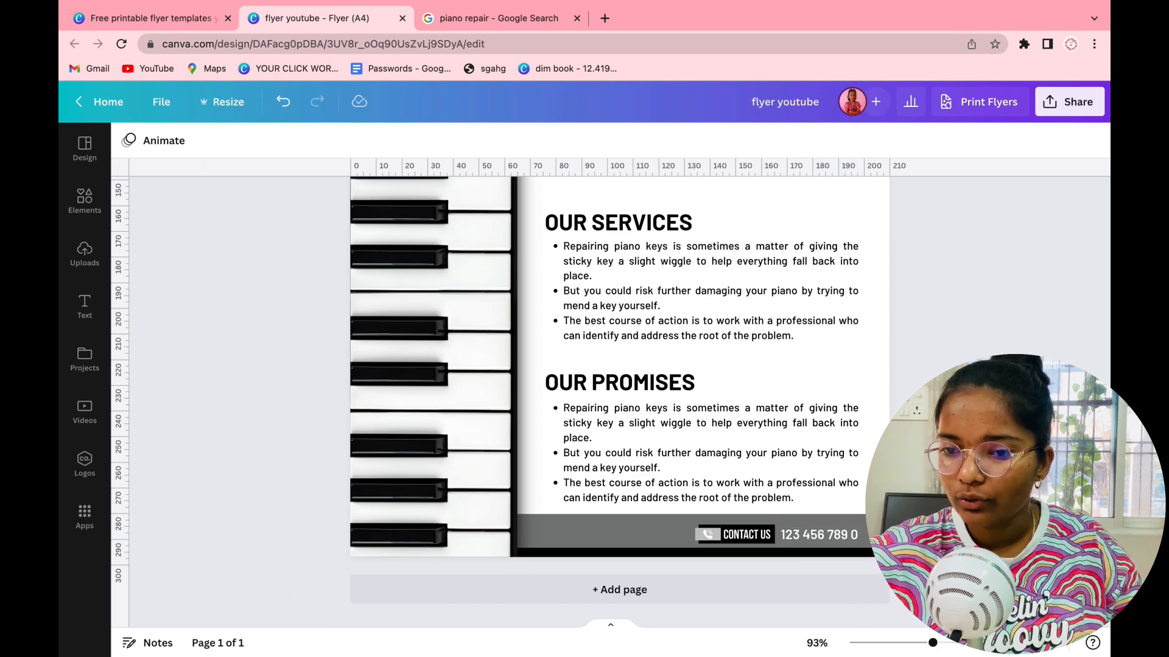
- Search the elements for "pentagon" and browse the graphics for a decorative shape
left_click(72, 213)
left_click(220, 151)
type("pentagon")
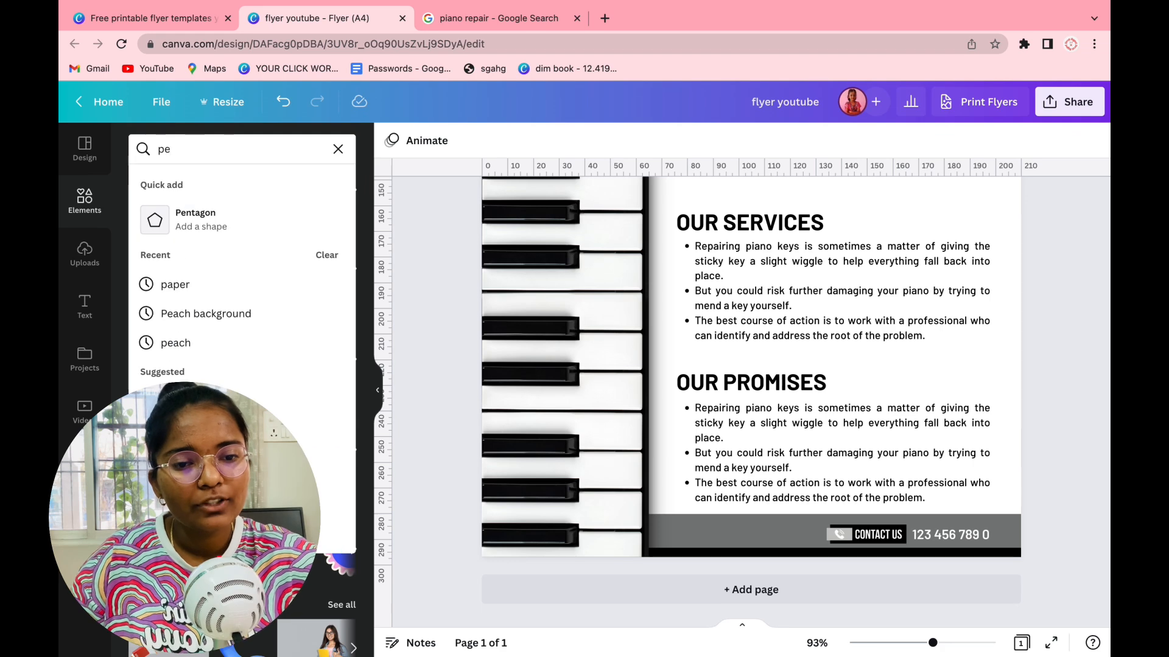
key("Return")
left_click(994, 426)
left_click_drag(994, 426, 1107, 509)
key("Delete")
left_click(342, 342)
scroll(242, 292, "down", 15)
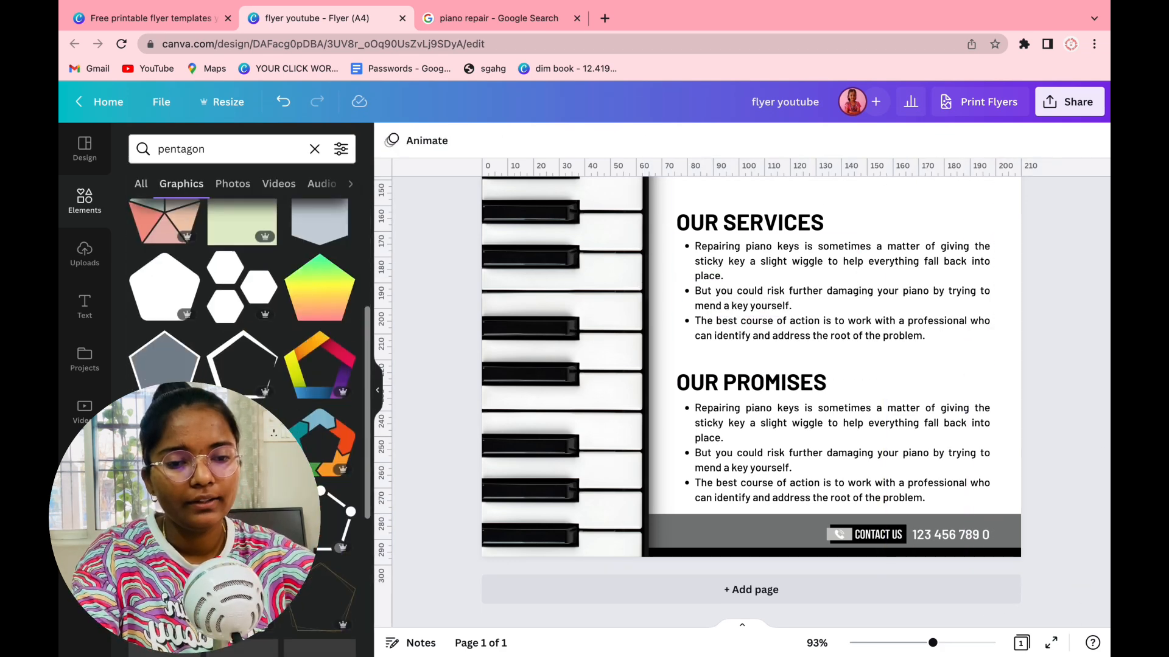
left_click(324, 450)
scroll(475, 274, "up", 1)
left_click(391, 141)
left_click_drag(823, 285, 1088, 521)
key("Delete")
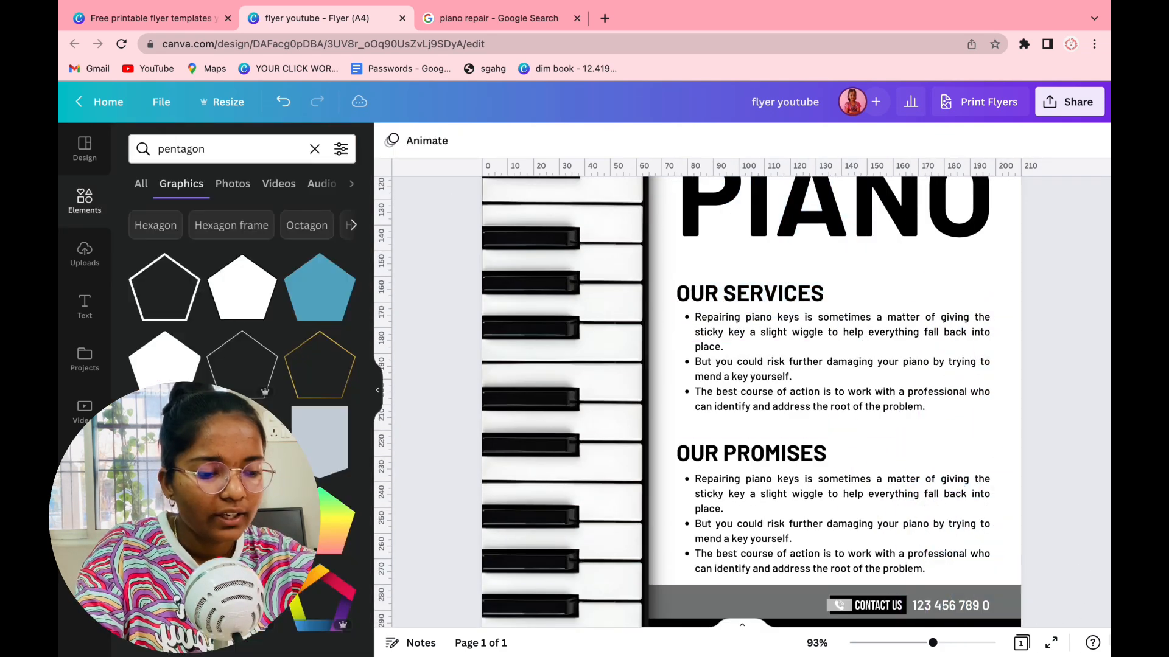
- Add the three-hexagon graphic, resize it and place it at the page's upper edge beside the keyboard image
scroll(243, 292, "down", 5)
left_click(243, 232)
scroll(696, 272, "down", 5)
left_click_drag(688, 267, 731, 312)
left_click(726, 360)
left_click(377, 391)
scroll(652, 399, "down", 4)
left_click(654, 399)
left_click_drag(646, 404, 627, 214)
left_click(869, 331)
left_click(624, 235)
- Lower the opacity of the hexagon graphic
left_click(1031, 141)
left_click_drag(1032, 199, 918, 199)
left_click(876, 363)
- Duplicate the hexagon graphic twice, placing copies at the page edge beside PIANO and behind the keyboard image next to OUR SERVICES
left_click(620, 252)
key("super+d")
left_click_drag(622, 250, 573, 386)
left_click(852, 414)
left_click(871, 416)
left_click(724, 389)
key("super+d")
left_click(430, 554)
left_click_drag(573, 386, 595, 441)
left_click(954, 140)
left_click(900, 184)
left_click(922, 556)
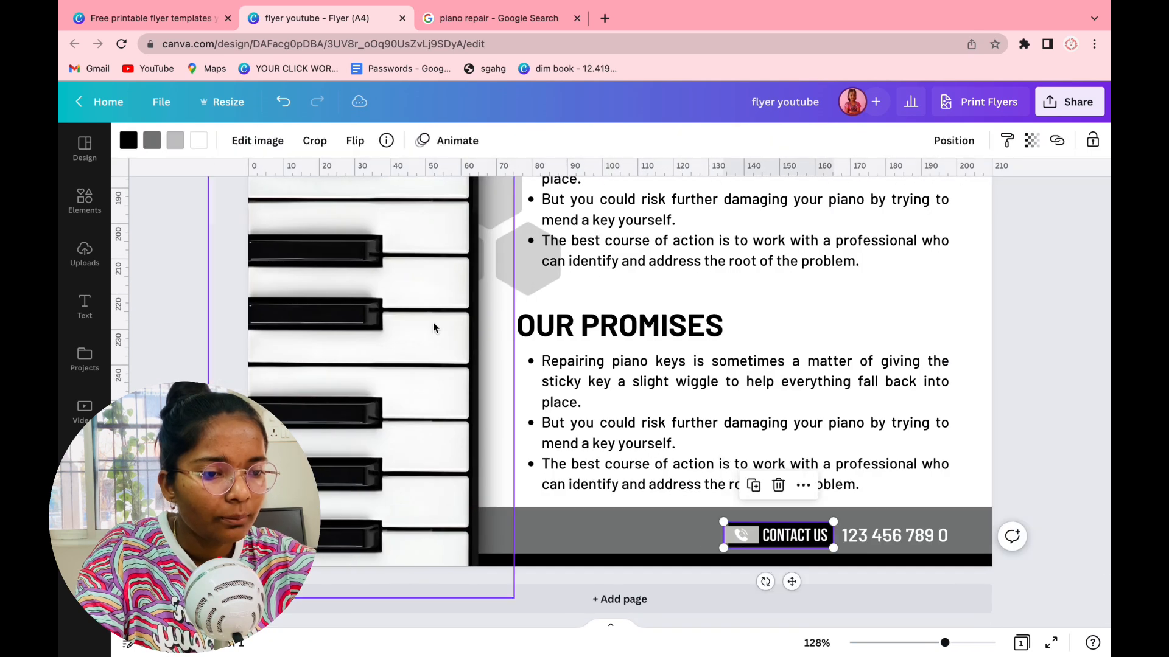
- Search the elements for "shadow", add a shadow graphic and stretch it near the footer strip
left_click(182, 352)
left_click(84, 201)
left_click(229, 149)
type("shadow")
key("Return")
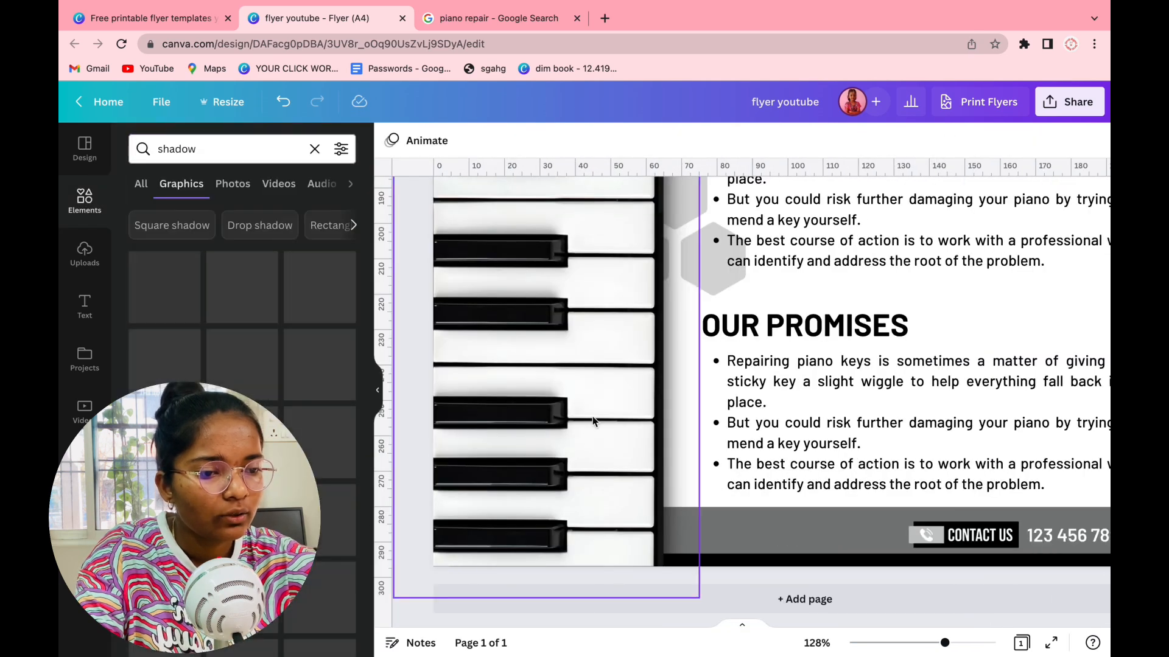
scroll(587, 438, "down", 5)
scroll(517, 407, "down", 1)
left_click(165, 363)
left_click_drag(763, 437, 813, 636)
- Send the shadow graphic backward, flip it and move it up against the footer strip's upper edge
left_click(954, 141)
left_click(899, 184)
left_click(957, 499)
left_click(911, 586)
left_click(512, 141)
left_click(561, 208)
scroll(775, 504, "up", 1)
scroll(774, 503, "up", 5)
left_click_drag(728, 619, 728, 599)
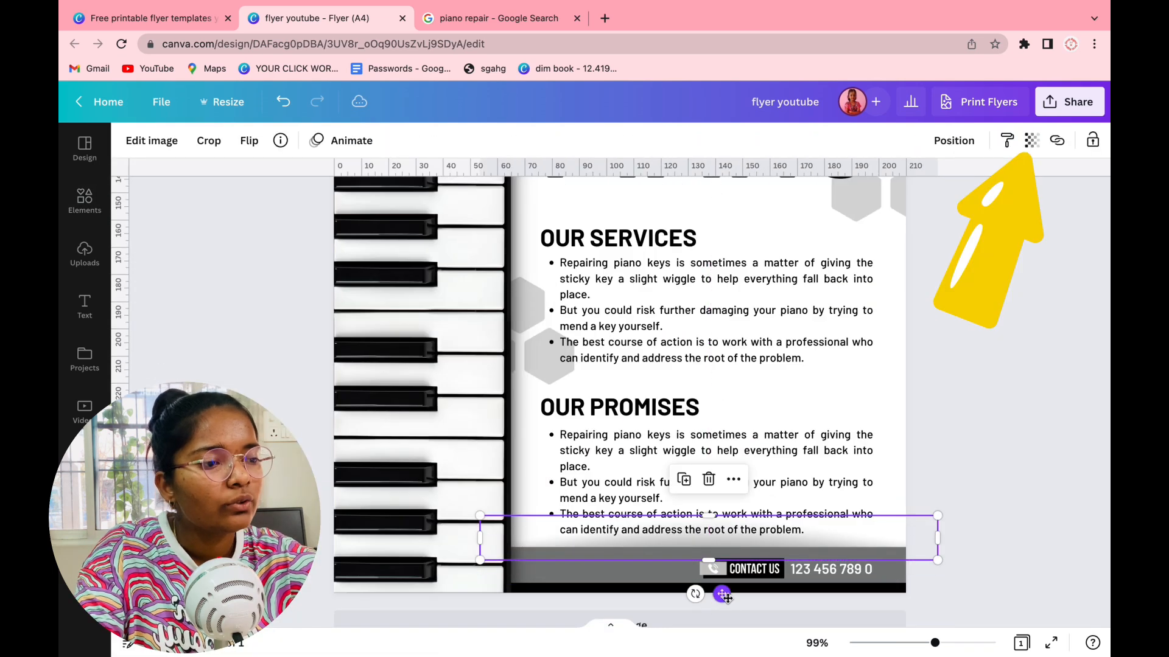
left_click(874, 496)
- Delete the shadow graphic and undo the deletion
scroll(874, 495, "down", 3)
scroll(874, 495, "up", 3)
left_click(719, 545)
key("Delete")
left_click(846, 551)
left_click(219, 305)
left_click(84, 201)
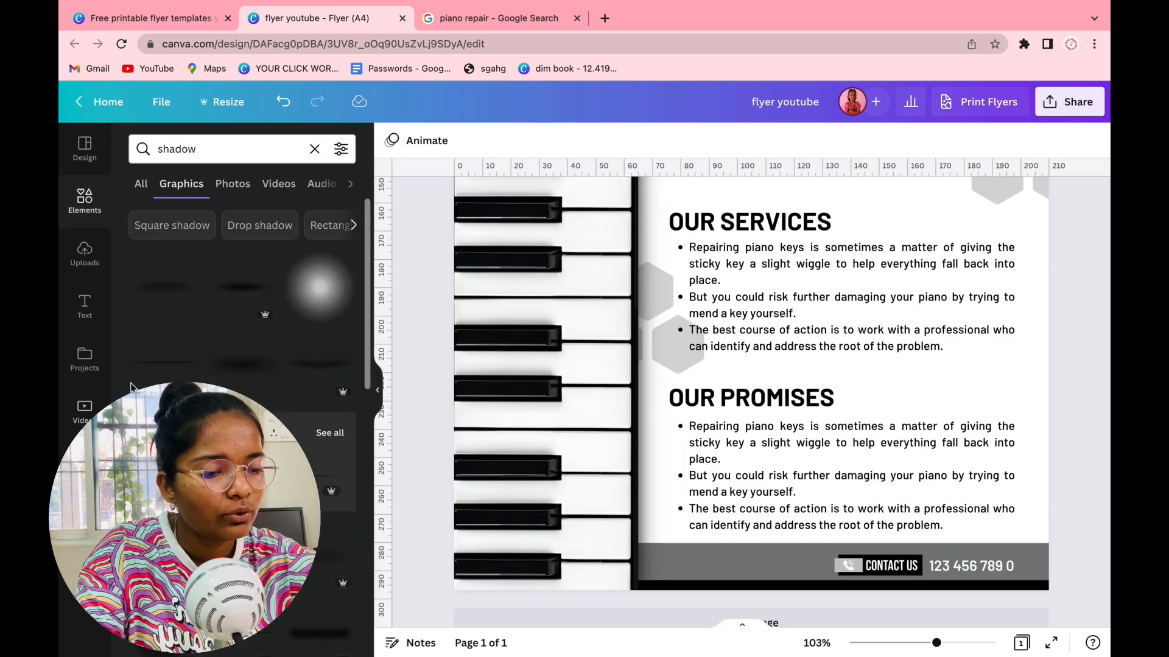
key("super+z")
- Reposition and shrink the shadow graphic to fit along the footer strip's upper edge, and send it backward
scroll(731, 402, "up", 1)
left_click_drag(843, 609, 843, 577)
left_click(954, 141)
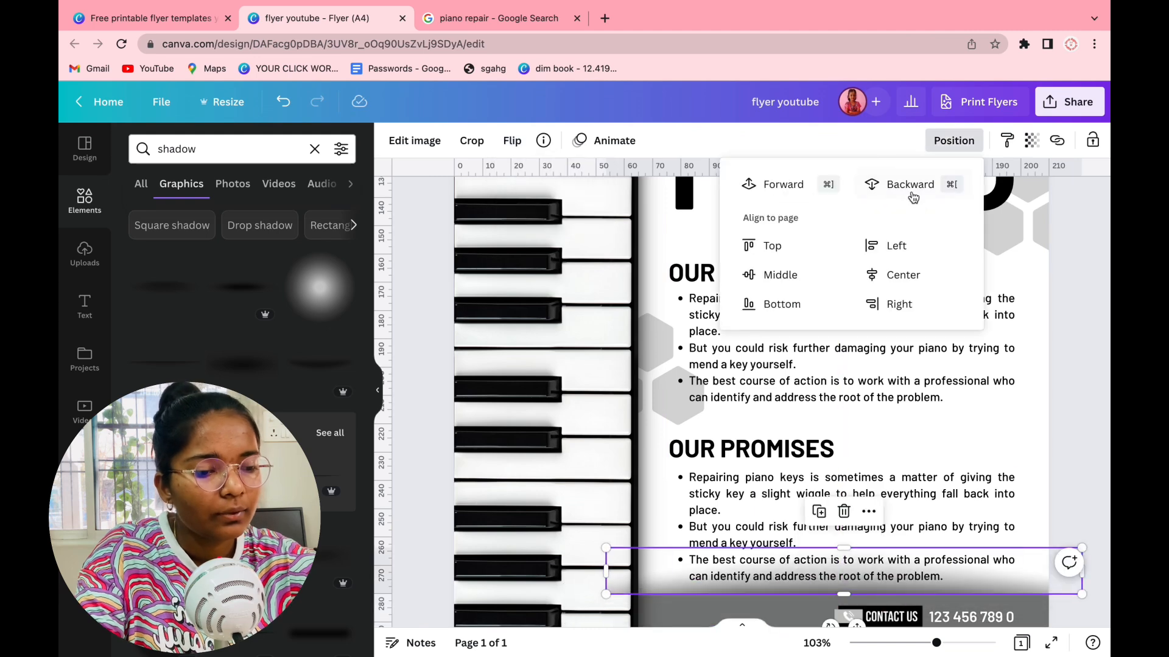
left_click_drag(1081, 548, 1049, 560)
scroll(852, 426, "down", 2)
left_click(954, 140)
left_click(919, 213)
left_click(1069, 477)
scroll(1078, 395, "down", 5)
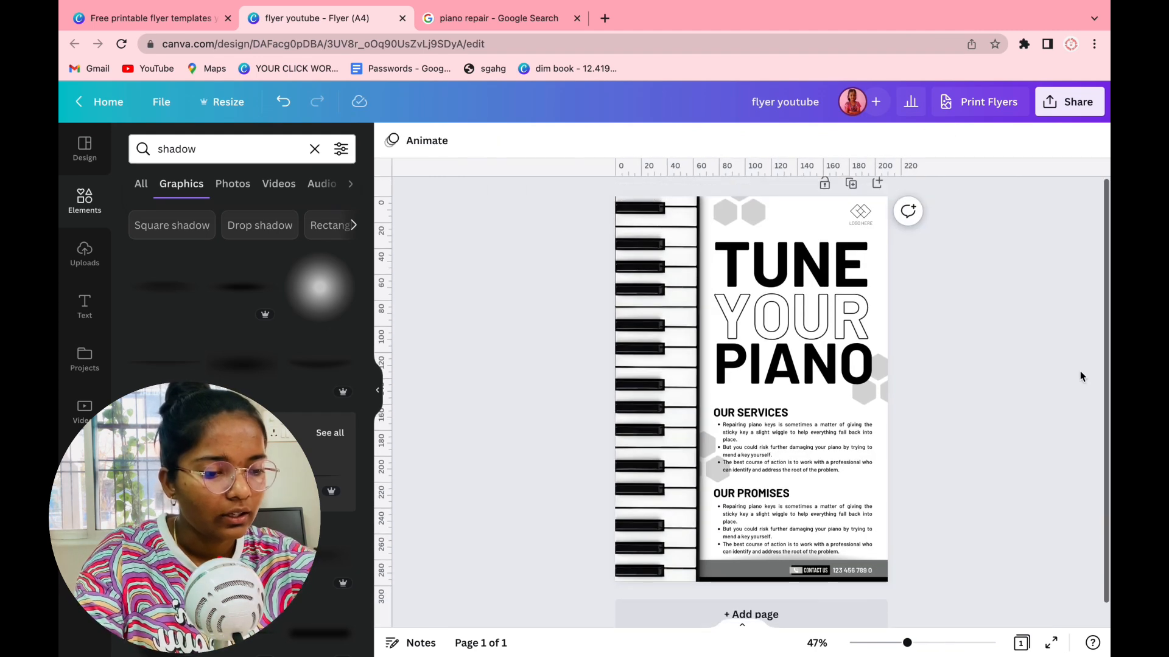
- Download the flyer as a PNG file and close the print offer
left_click(320, 633)
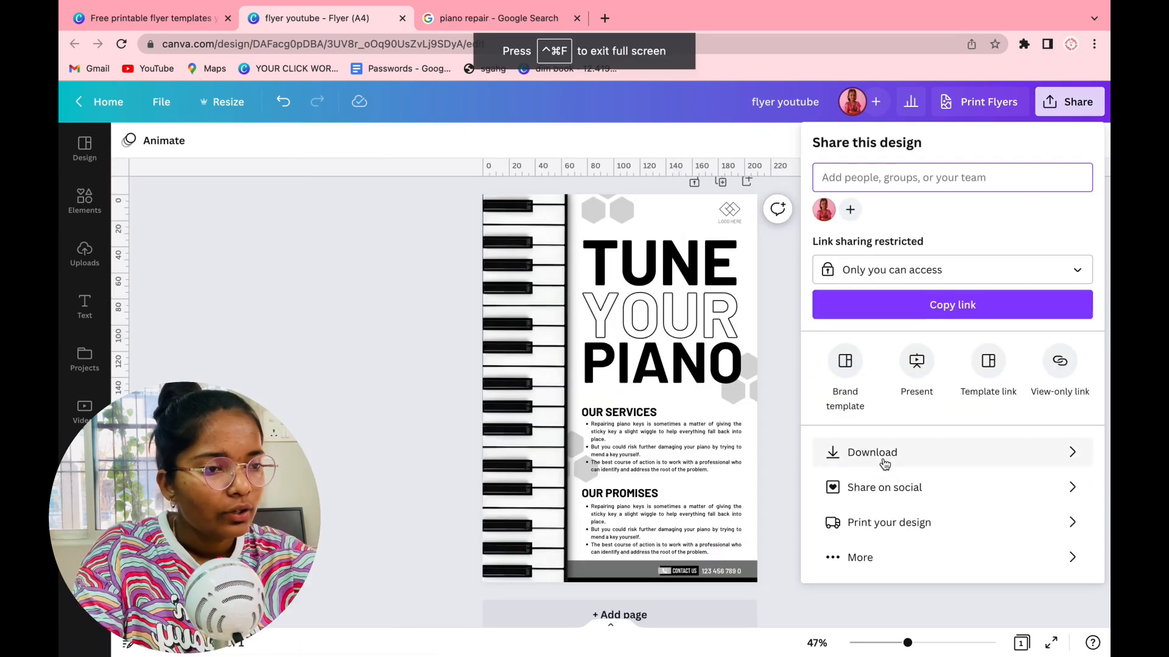
left_click(884, 462)
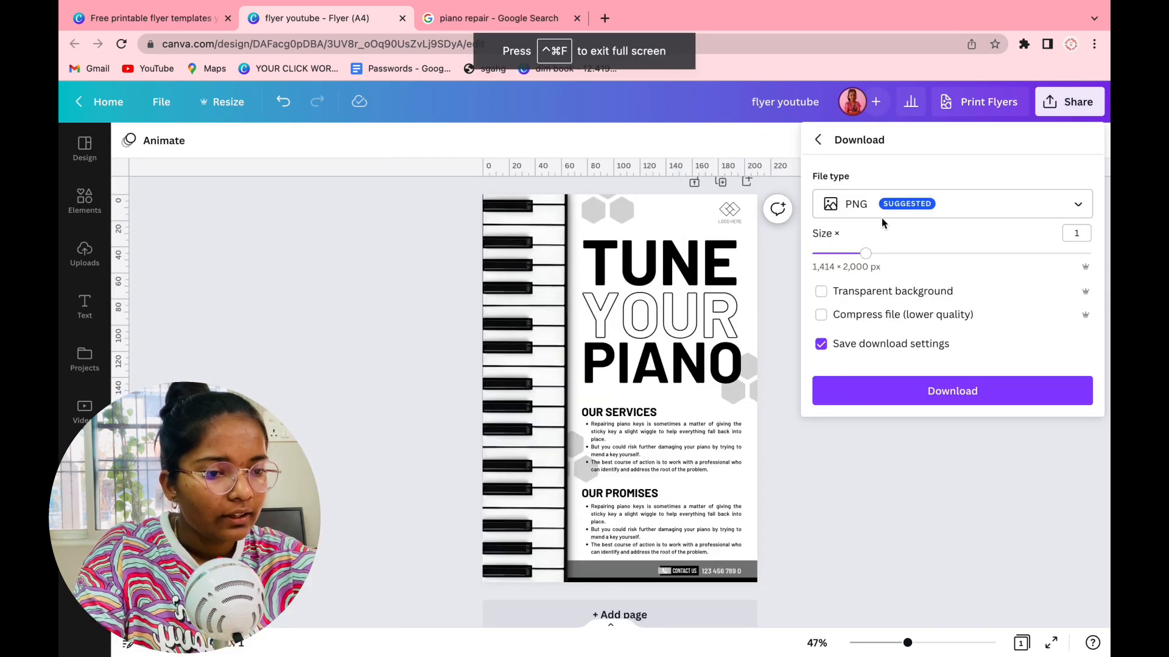
left_click(887, 393)
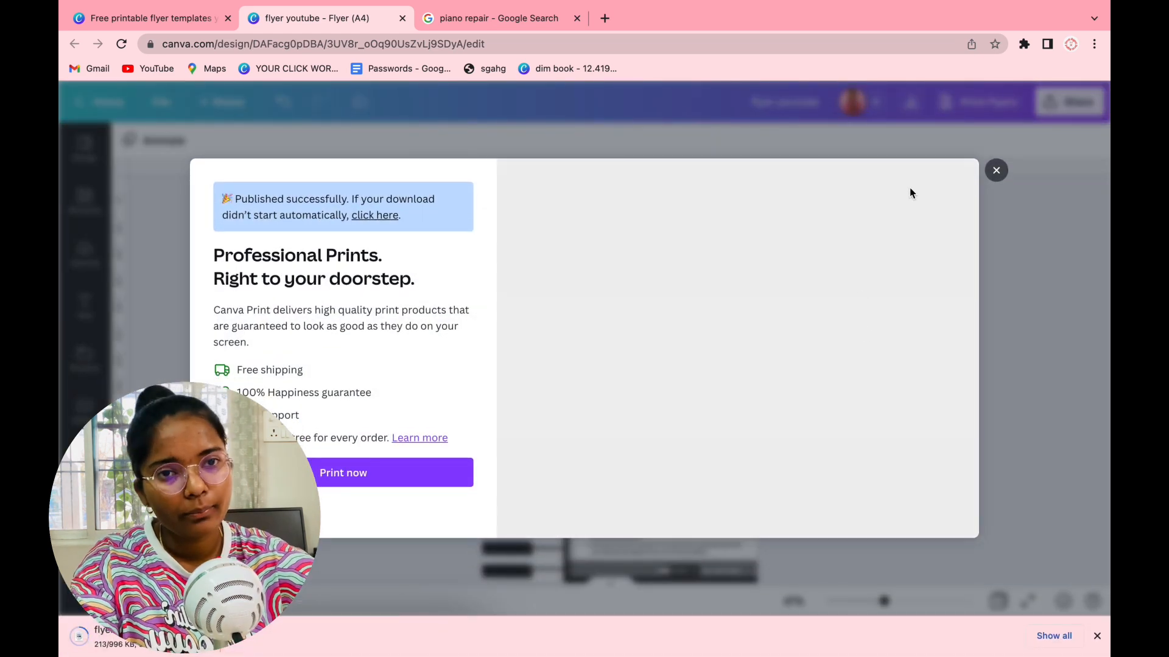
left_click(996, 171)
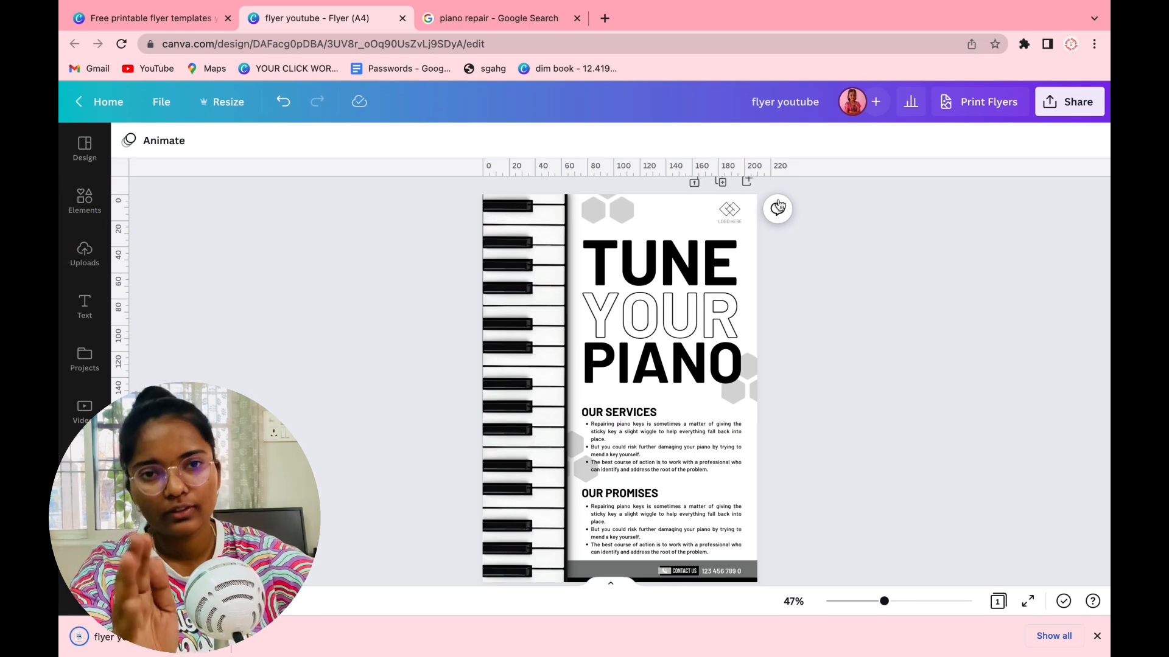
- Apply the Drop shadow effect to the flyer image on page 1
scroll(777, 208, "up", 1)
left_click(641, 205)
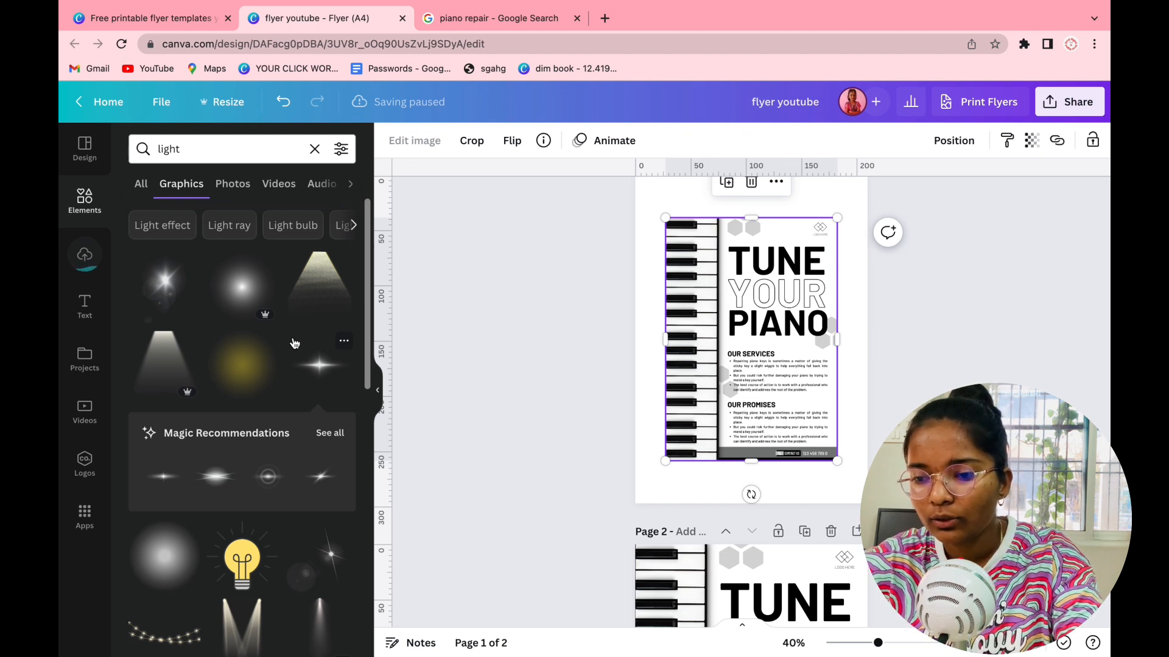
left_click(377, 391)
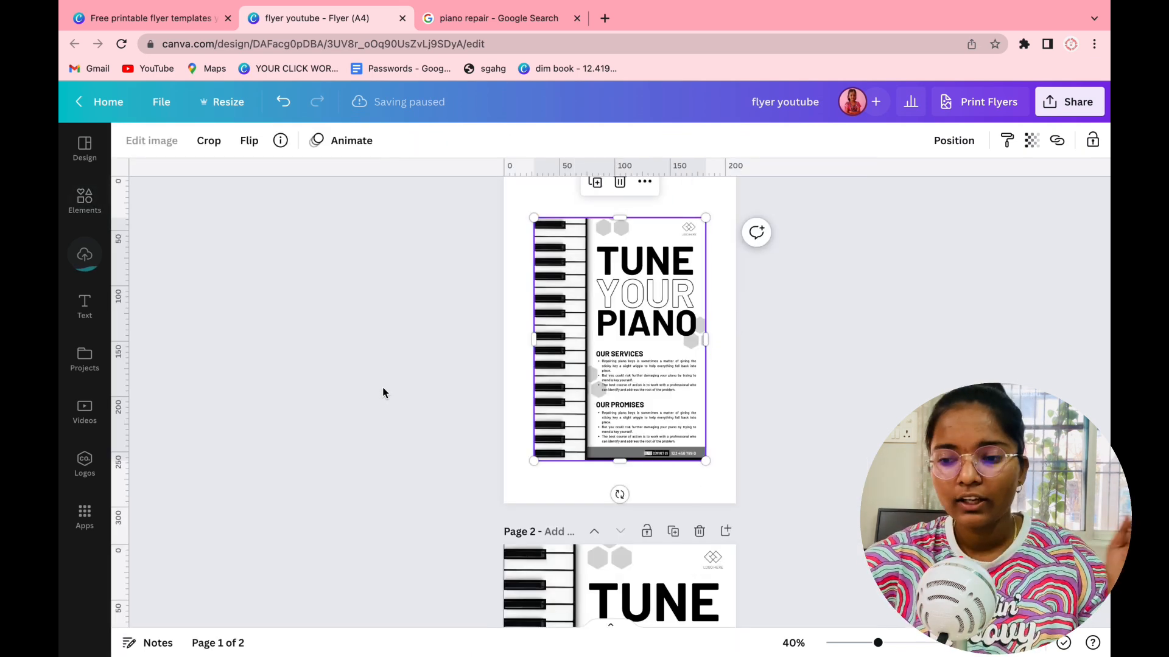
scroll(382, 393, "up", 2)
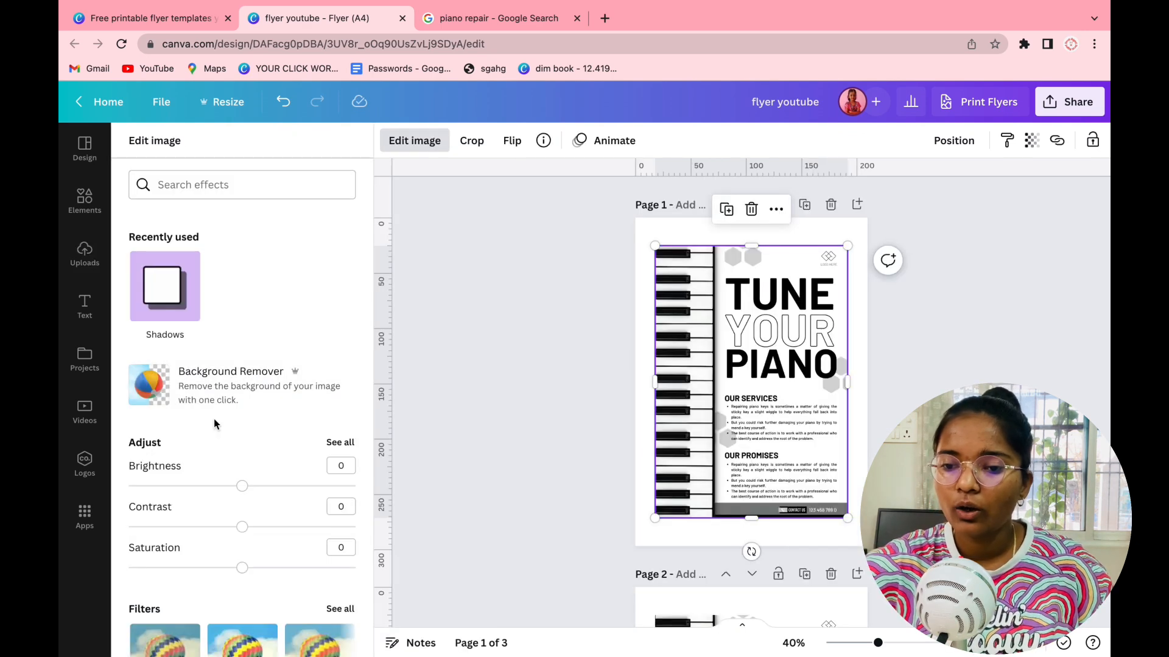
left_click(155, 293)
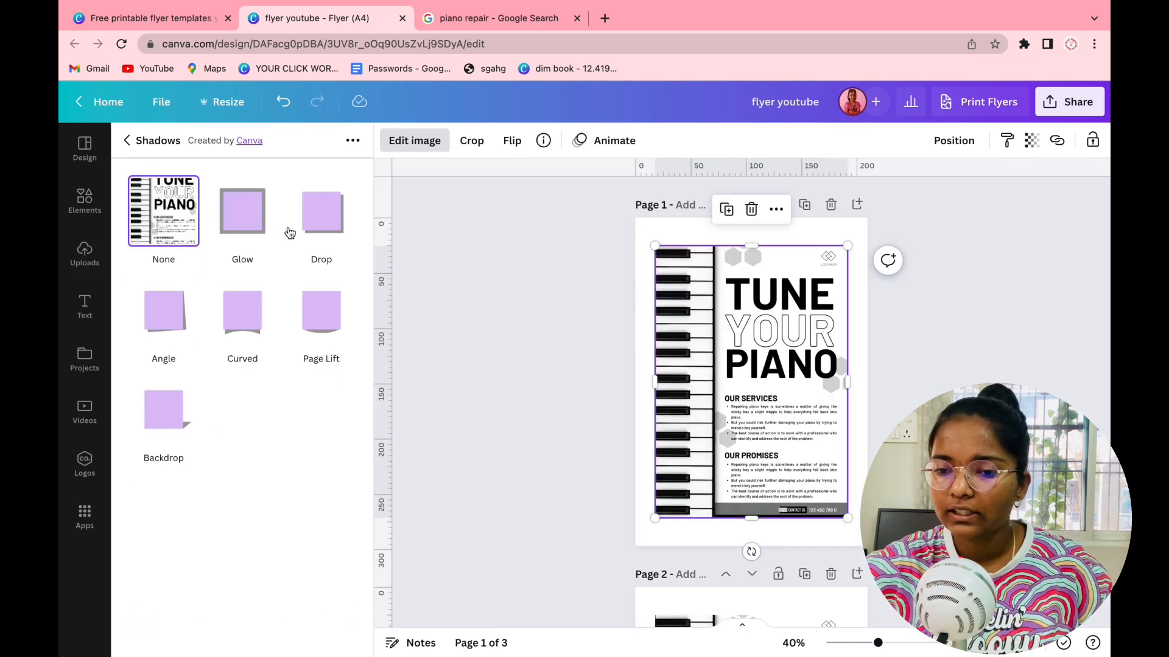
left_click(322, 213)
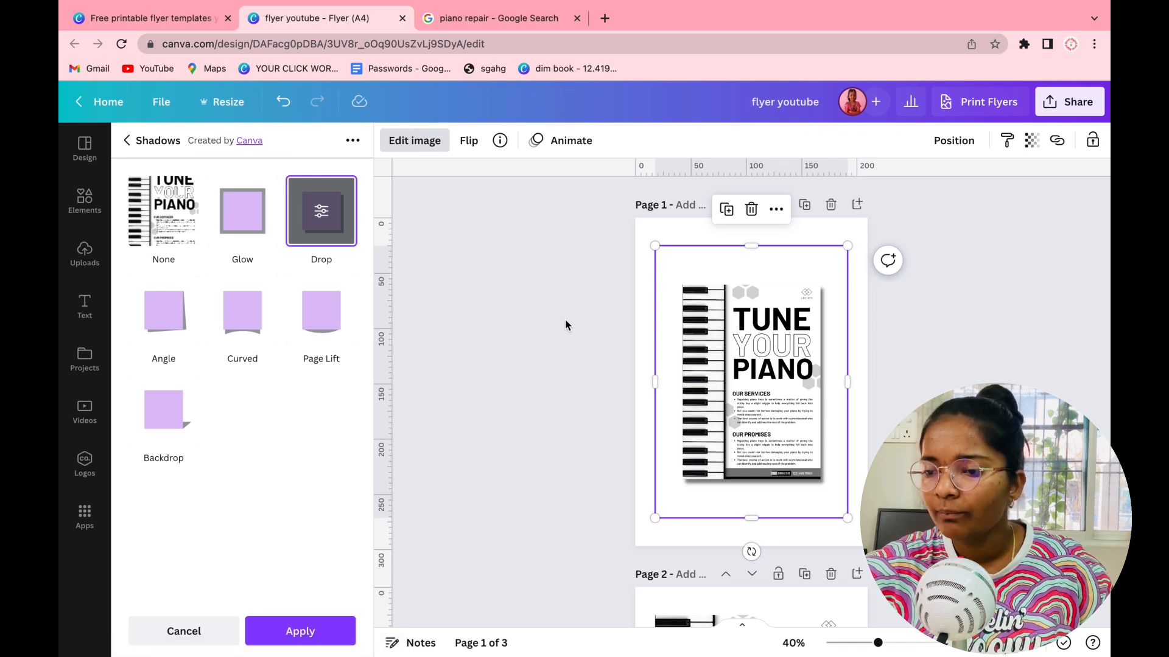
left_click(571, 321)
left_click(460, 400)
left_click(566, 403)
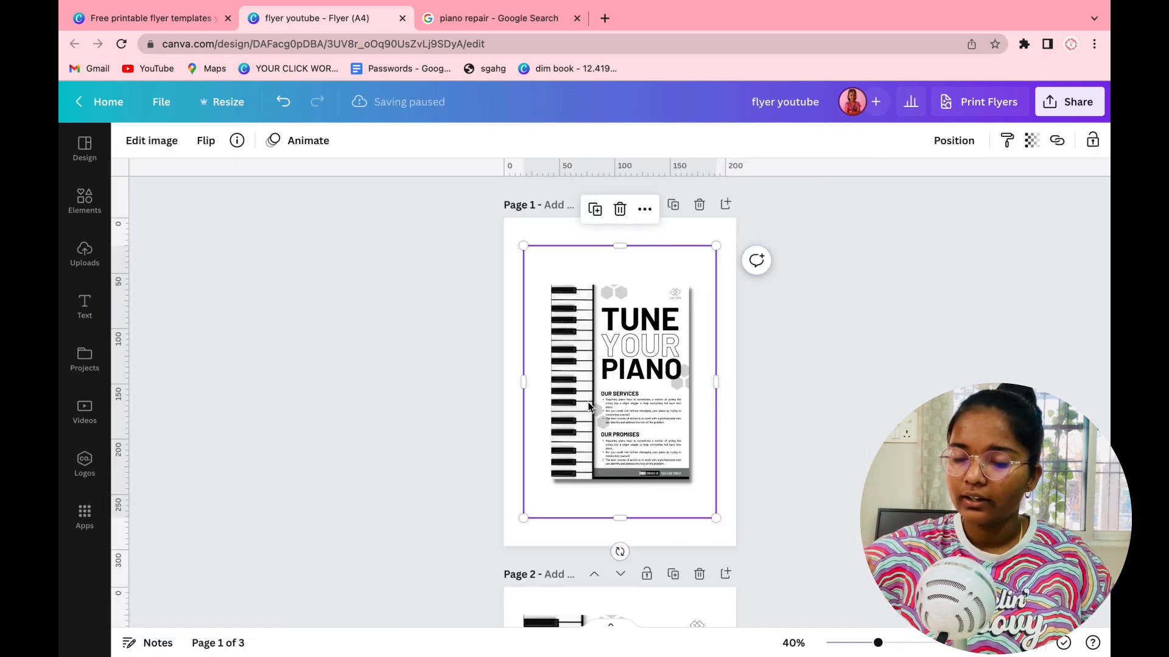
left_click(320, 243)
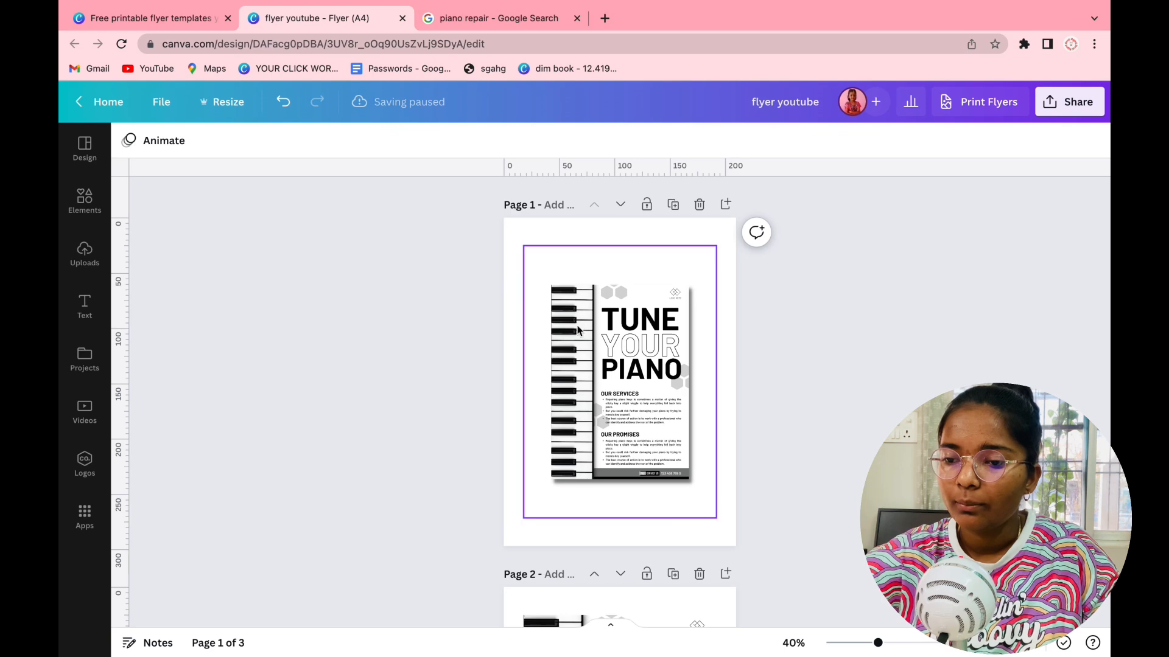
- Enlarge the shadowed flyer image on page 1 and set the page background to the light grey document color
left_click(534, 270)
mouse_move(494, 241)
left_mouse_down()
mouse_move(440, 215)
mouse_move(496, 231)
left_mouse_up()
left_click(507, 248)
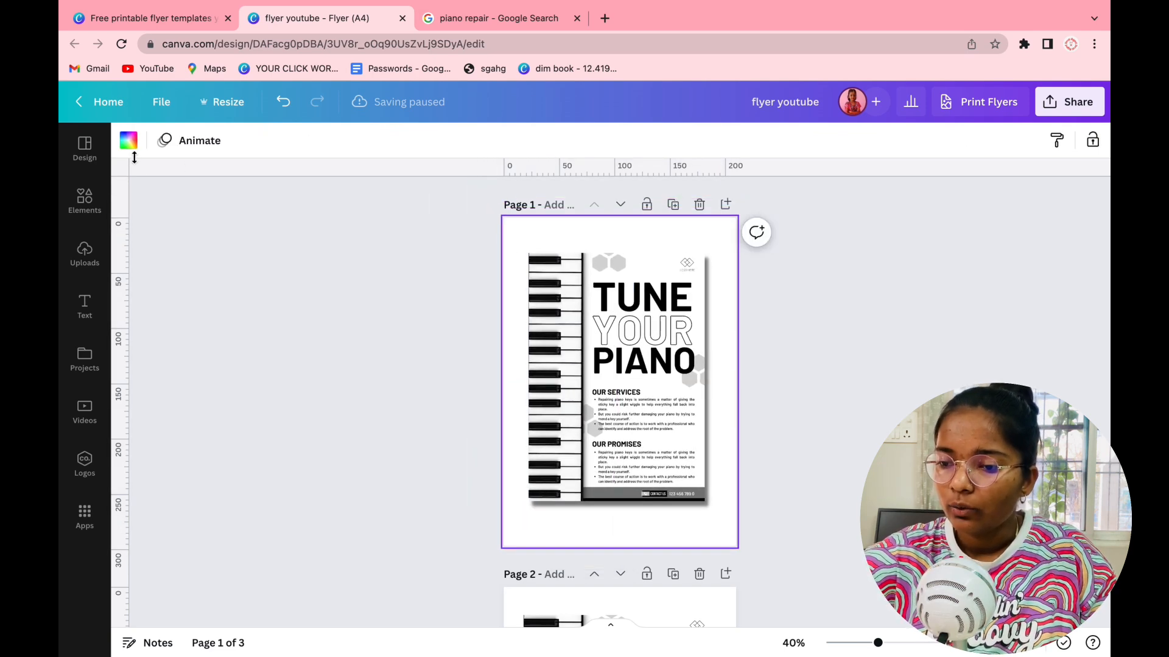
left_click(125, 141)
left_click(222, 404)
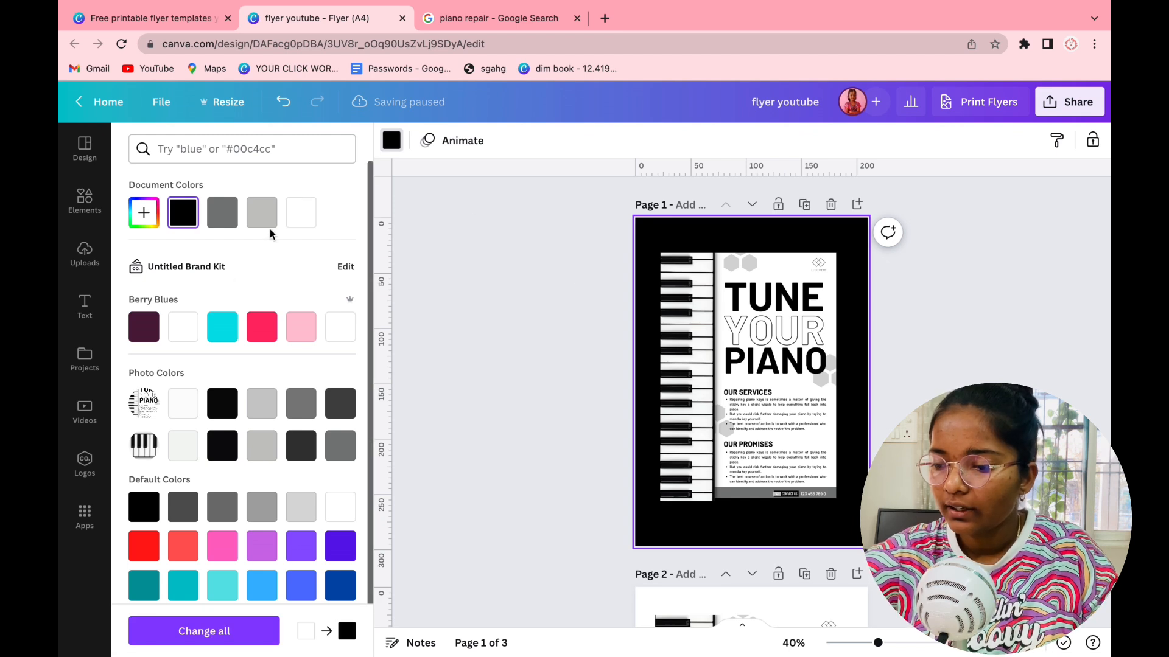
left_click(261, 212)
left_click(505, 352)
left_click(370, 413)
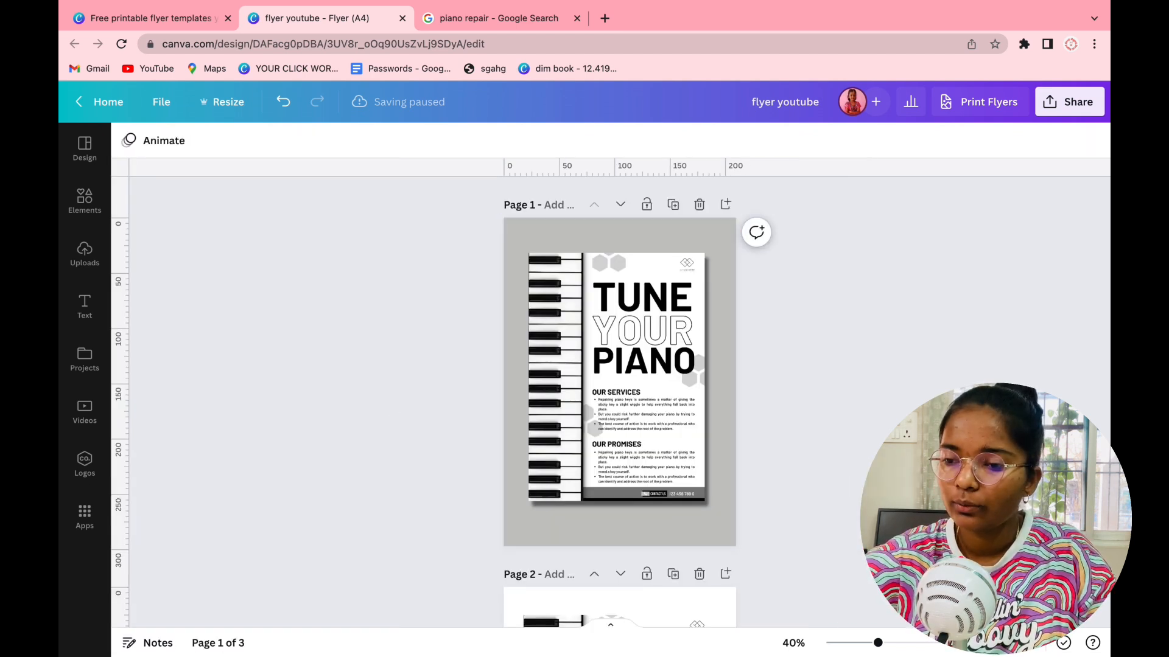
- Open the full Smartmockups collection for the flyer image on page 2
scroll(614, 466, "down", 5)
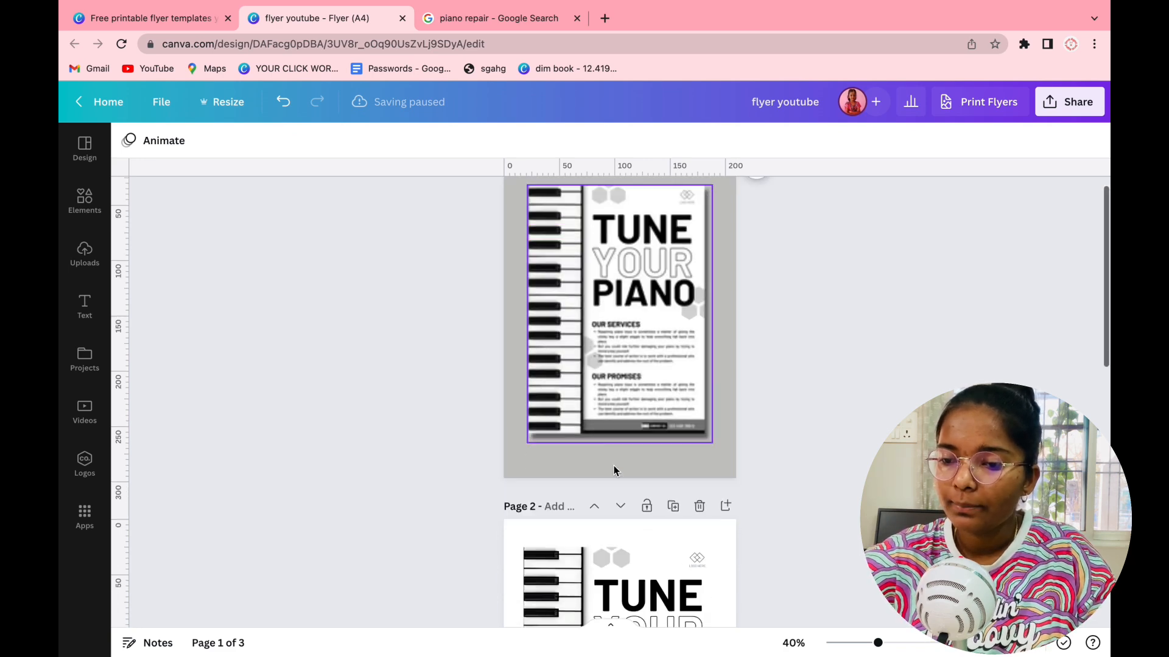
scroll(613, 468, "down", 1)
left_click(615, 469)
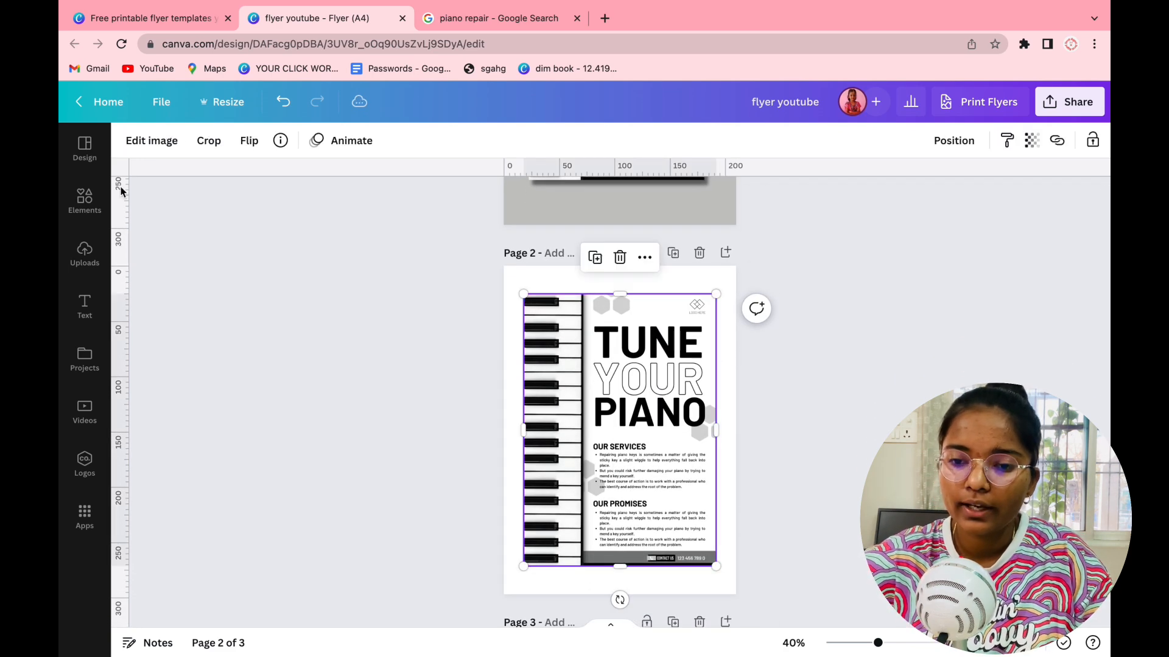
left_click(163, 146)
scroll(217, 308, "down", 1)
scroll(201, 286, "up", 1)
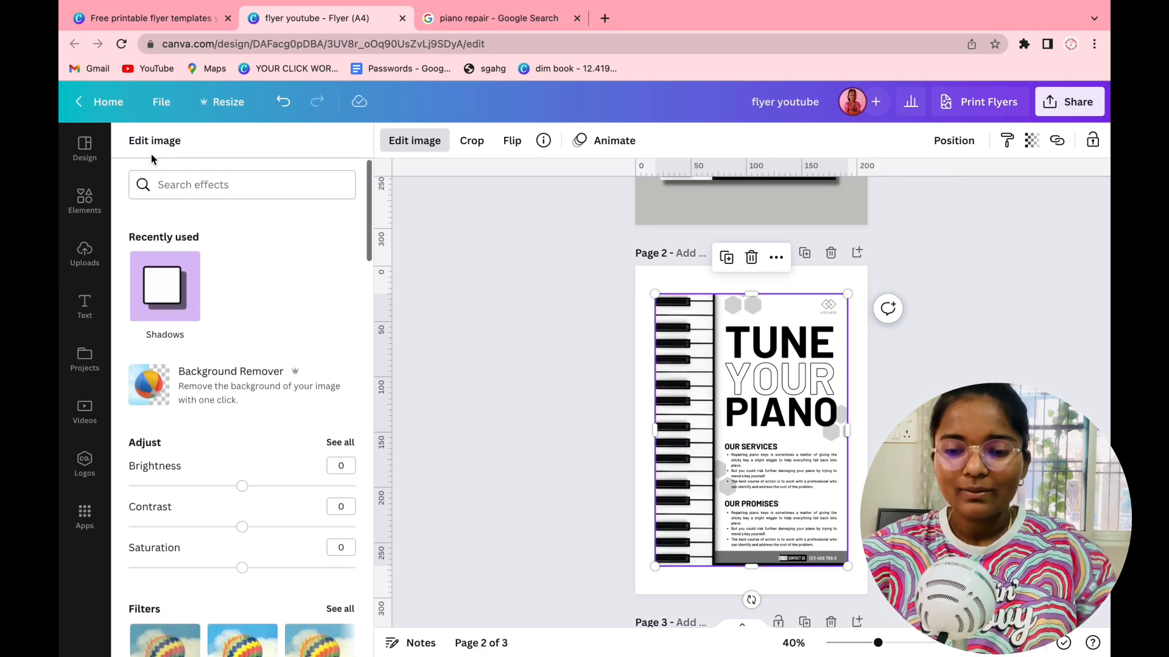
scroll(171, 190, "down", 5)
scroll(322, 381, "down", 2)
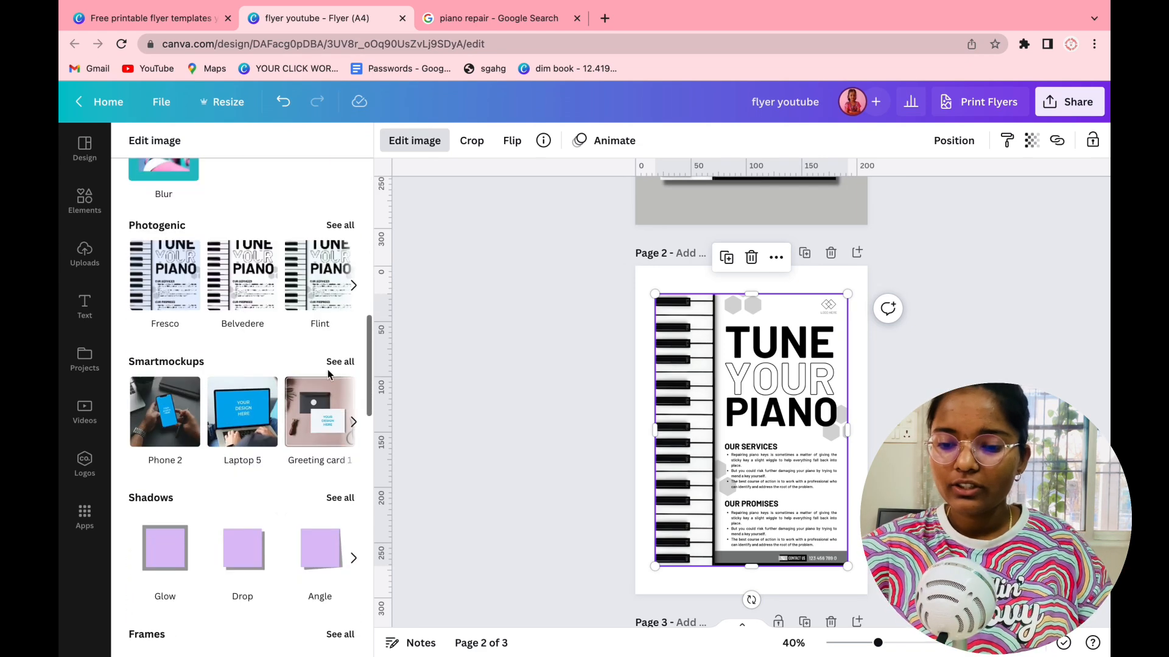
left_click(342, 364)
- Apply the Poster 7 mockup from Frames & posters to the page 2 flyer image
scroll(335, 396, "down", 12)
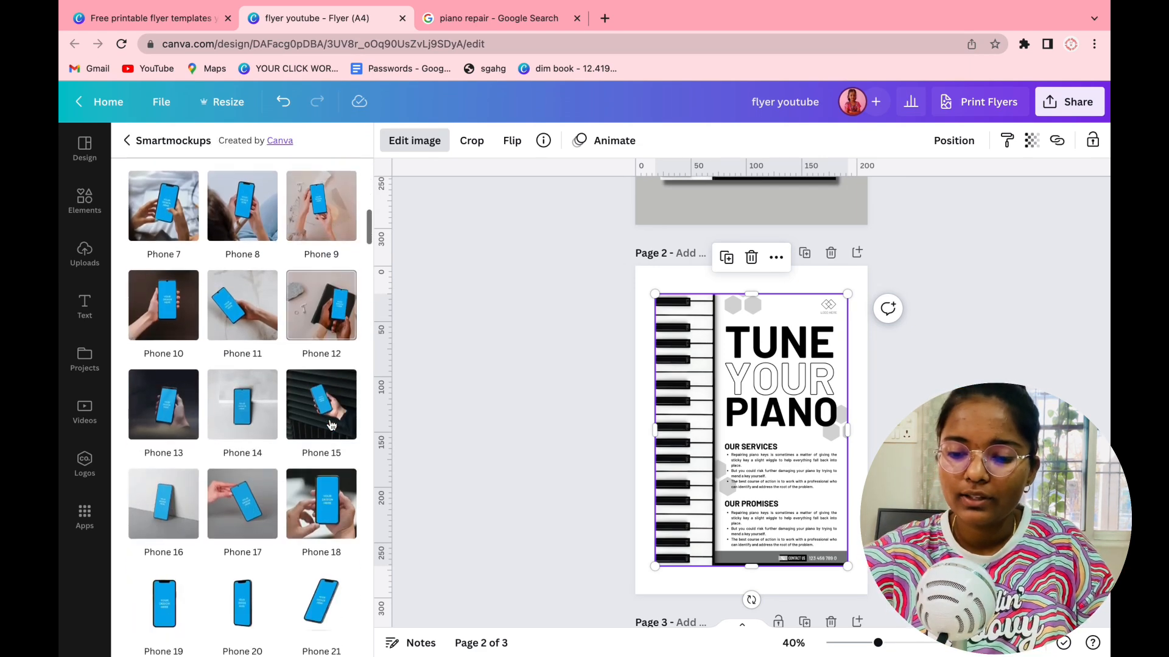
scroll(332, 425, "down", 12)
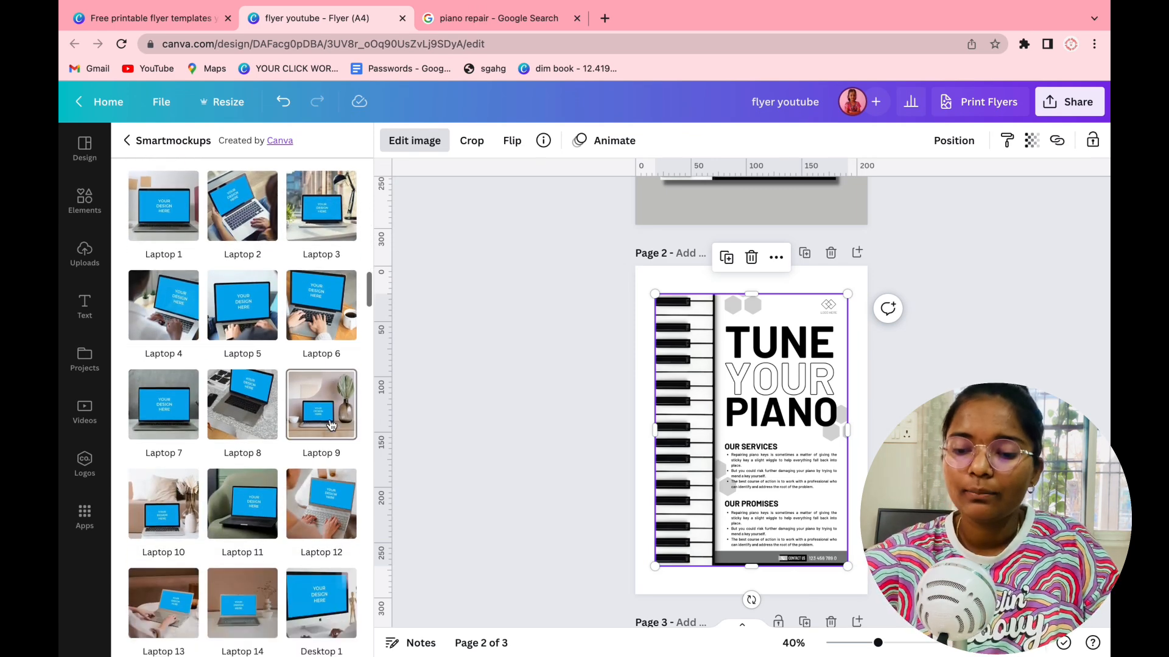
scroll(332, 424, "down", 15)
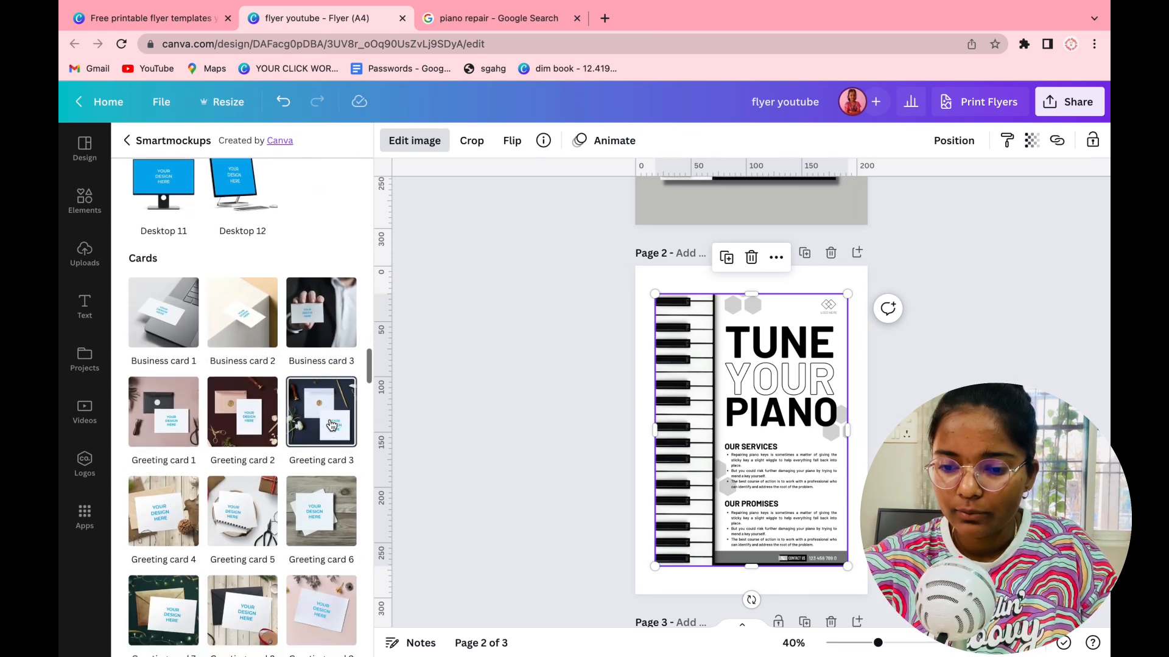
scroll(332, 424, "down", 10)
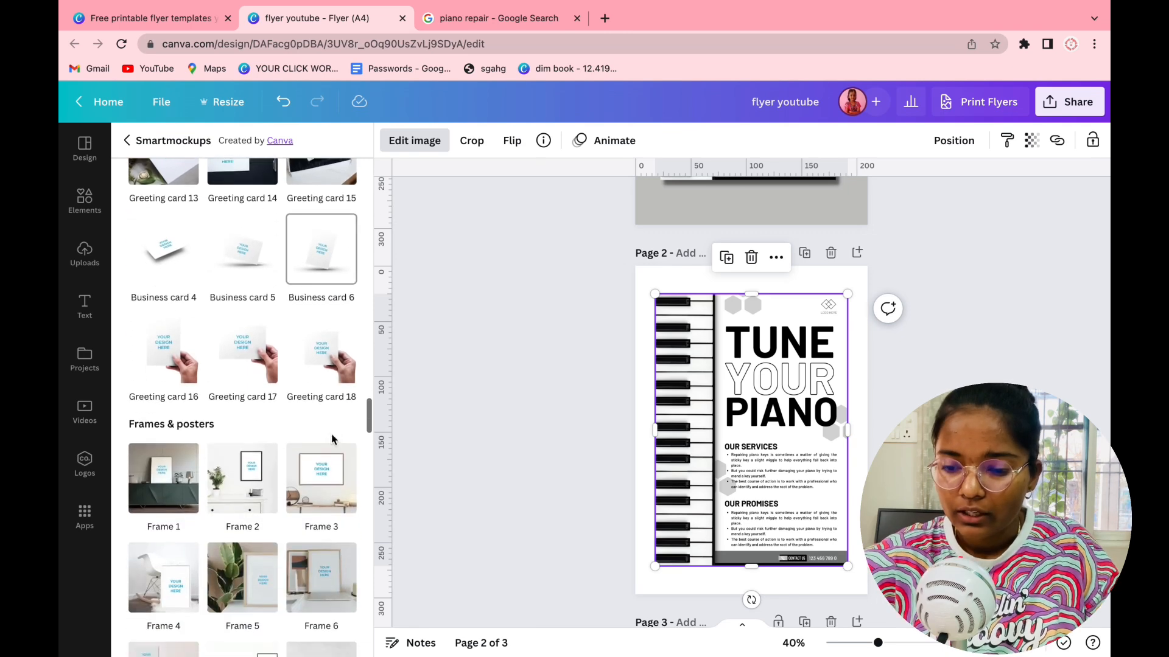
scroll(332, 439, "down", 2)
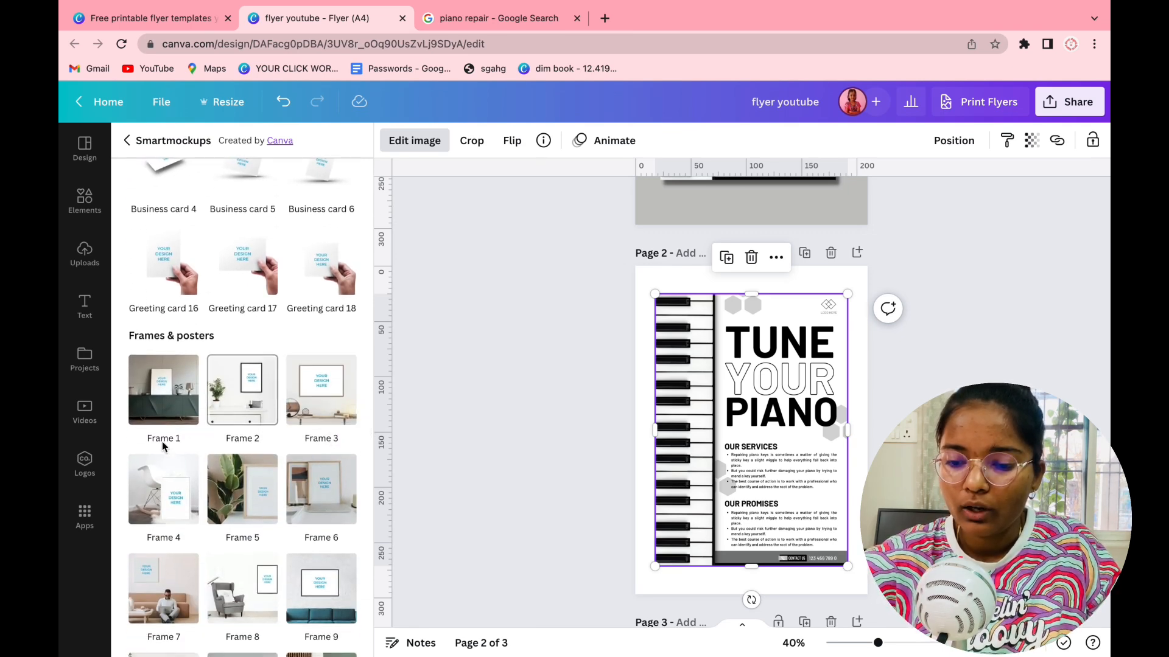
scroll(332, 510, "down", 5)
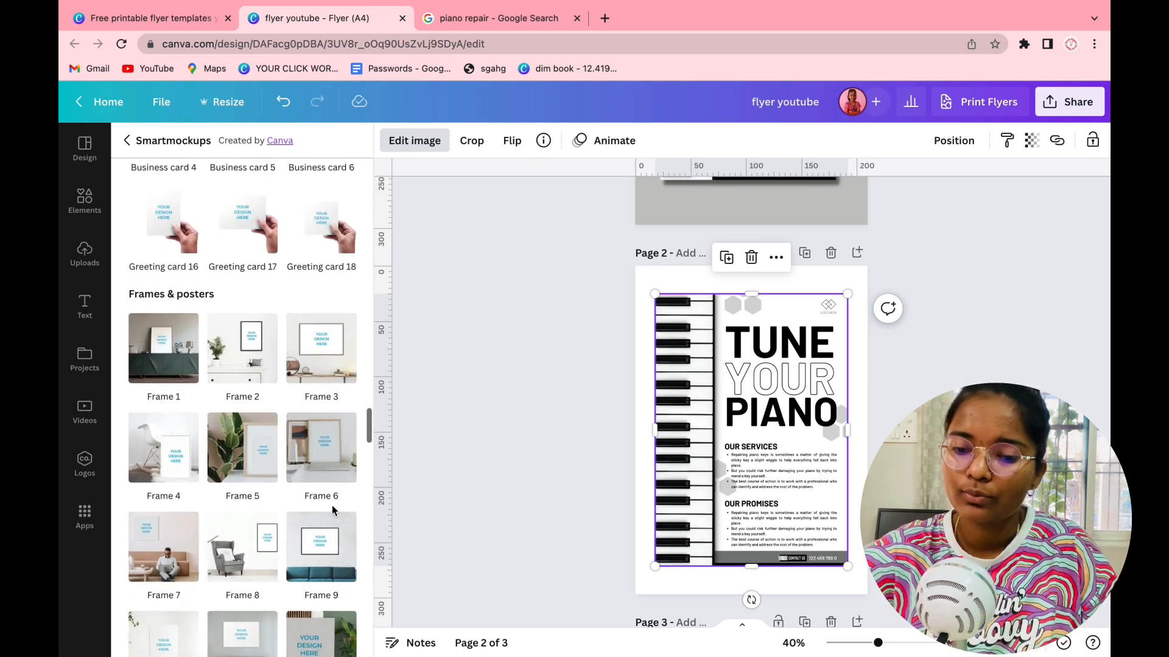
scroll(332, 505, "down", 2)
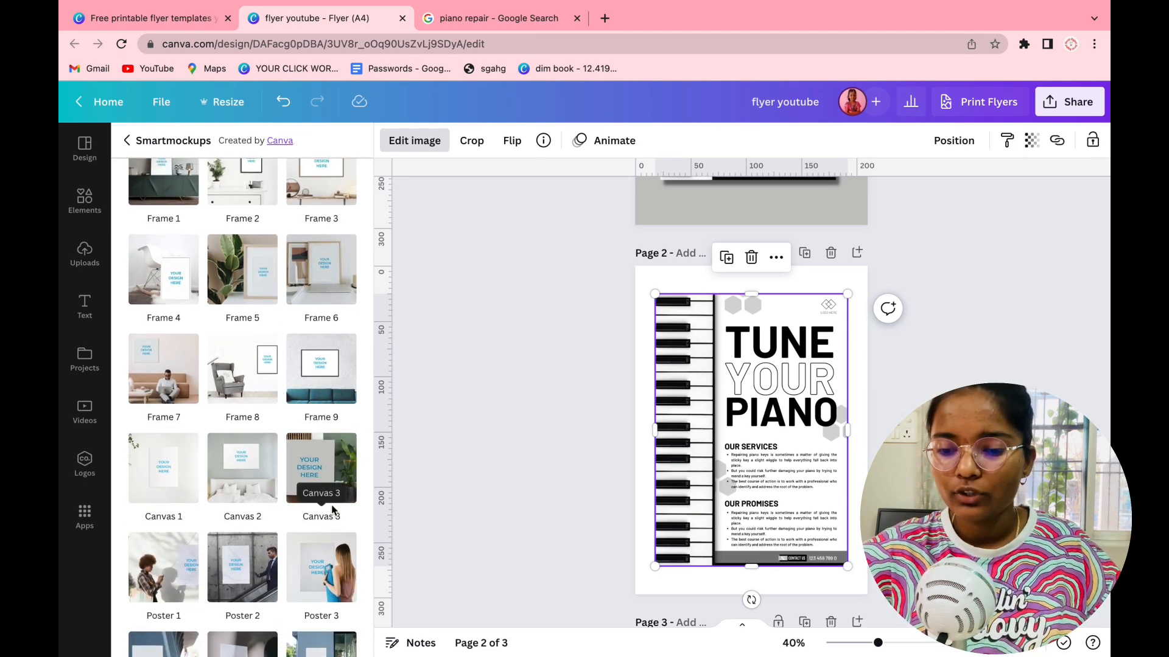
scroll(317, 502, "down", 7)
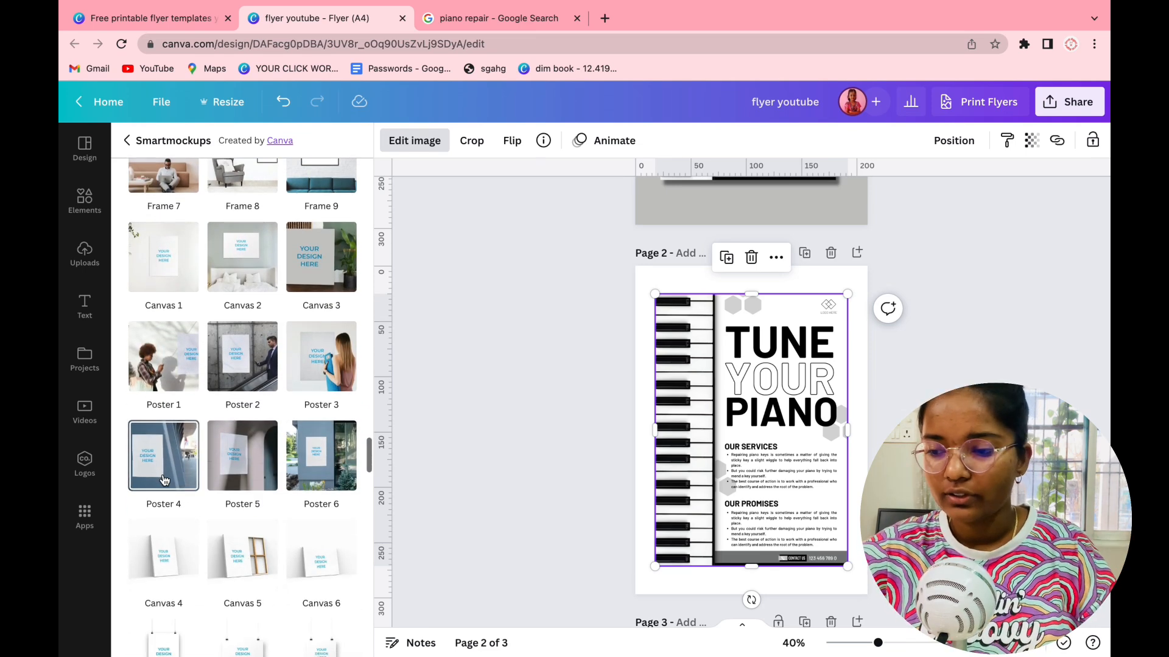
scroll(297, 566, "down", 5)
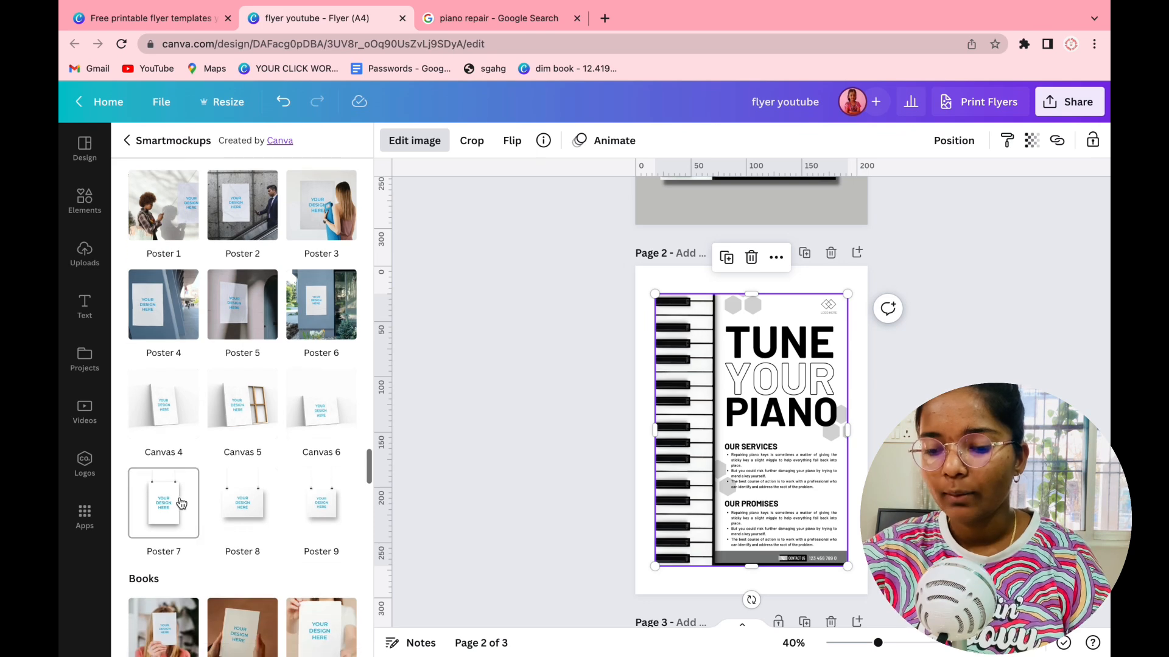
left_click(173, 505)
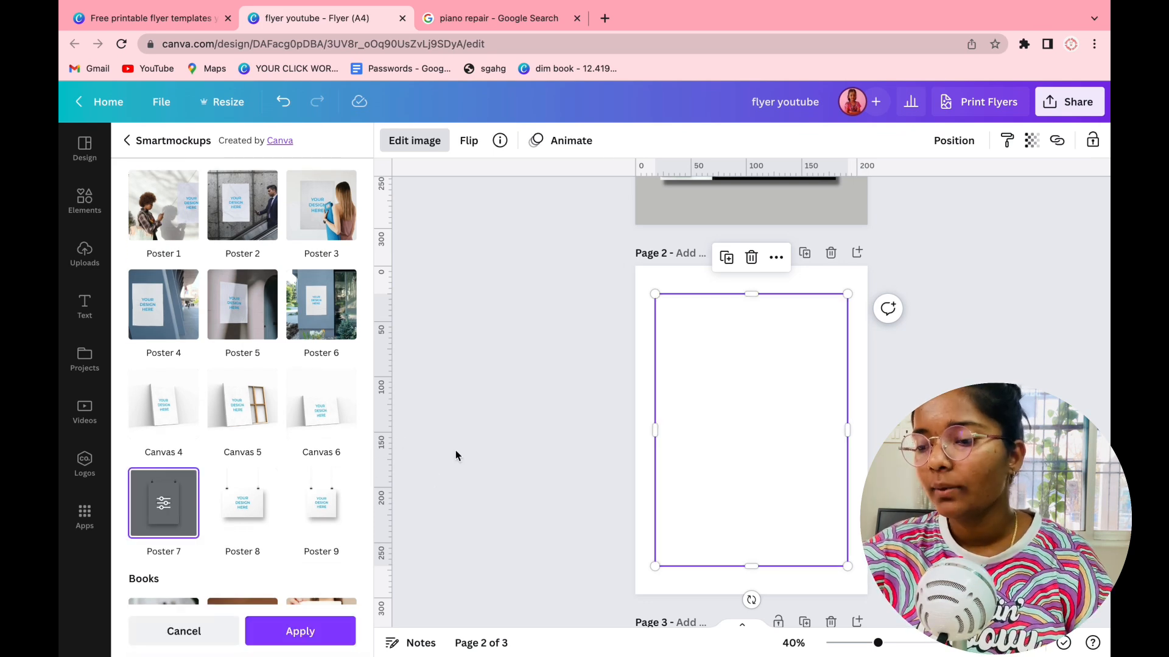
left_click(309, 642)
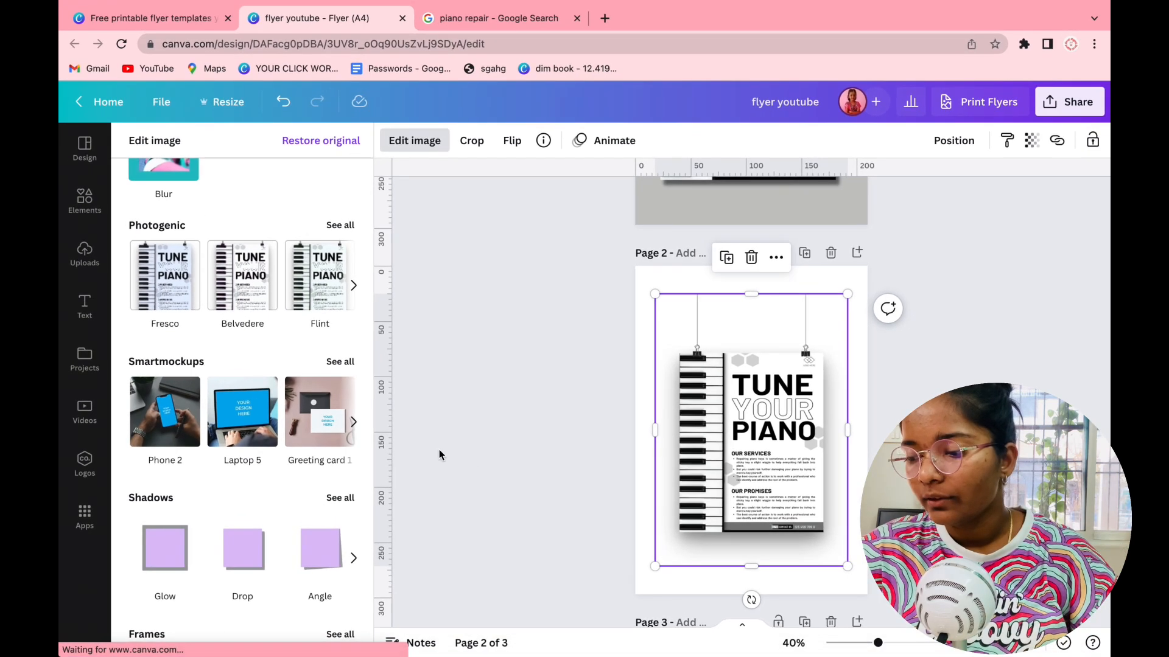
left_click(439, 451)
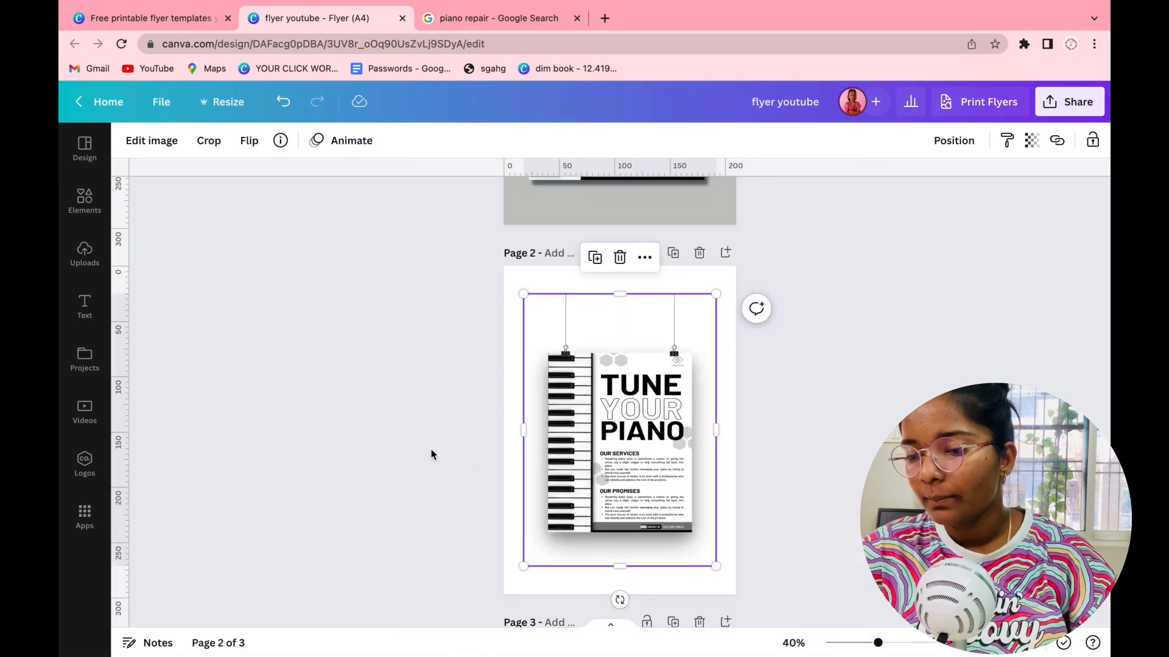
- Move the hanging poster mockup into the upper-left corner of page 2
left_click_drag(629, 461, 610, 433)
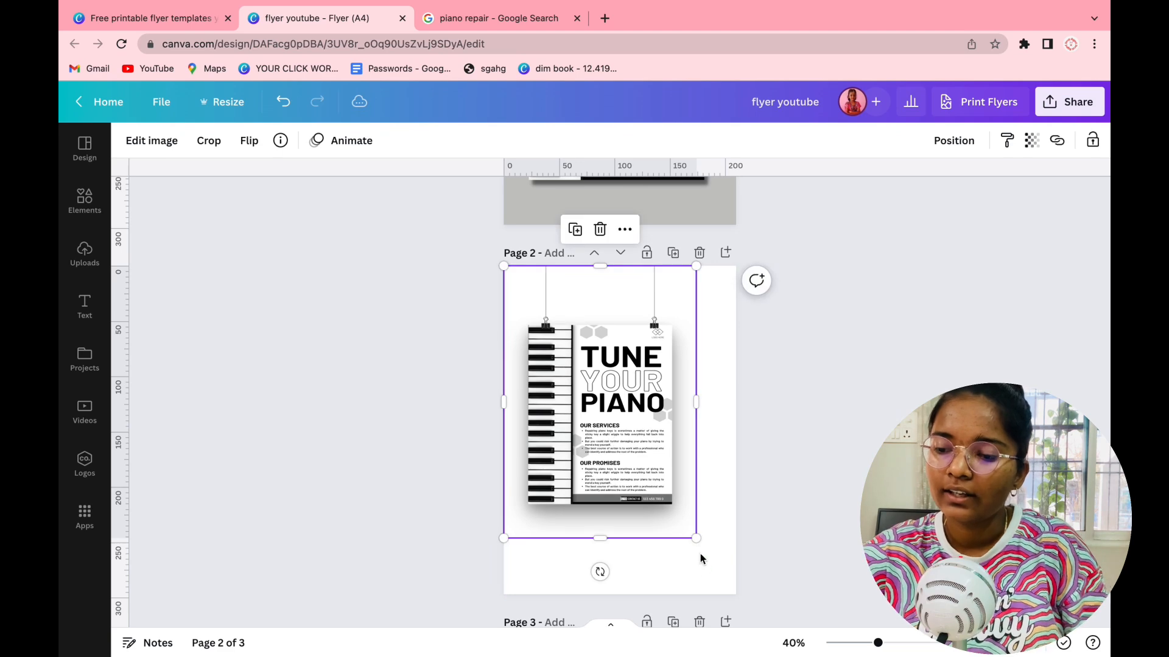